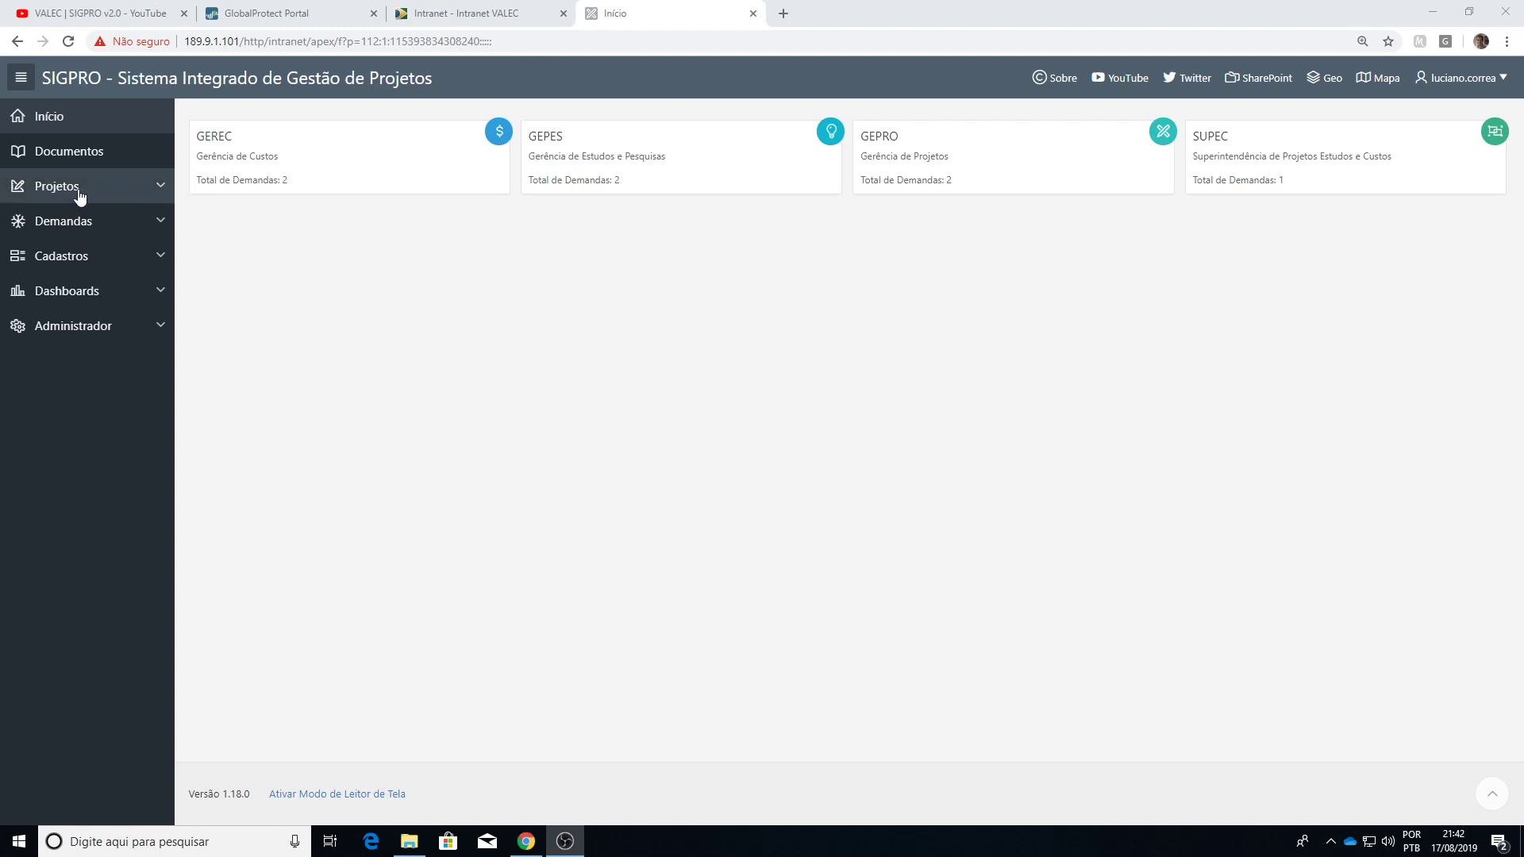
Step: Open the executive projects report (Executivos) and bring up its Instrução Normativa document
{"action": "left_click", "coordinate": [161, 192]}
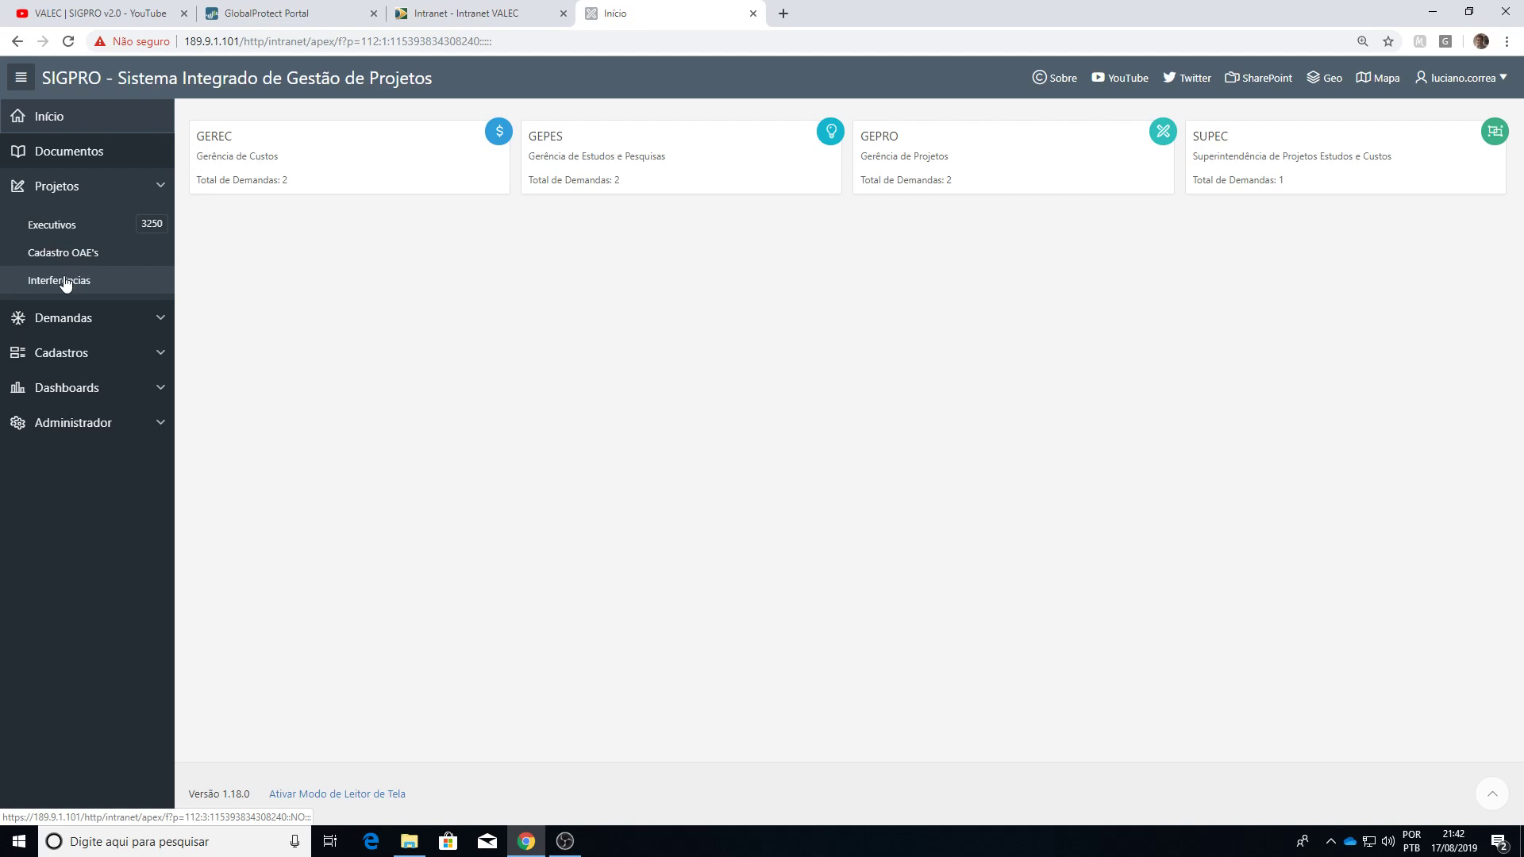
{"action": "left_click", "coordinate": [89, 236]}
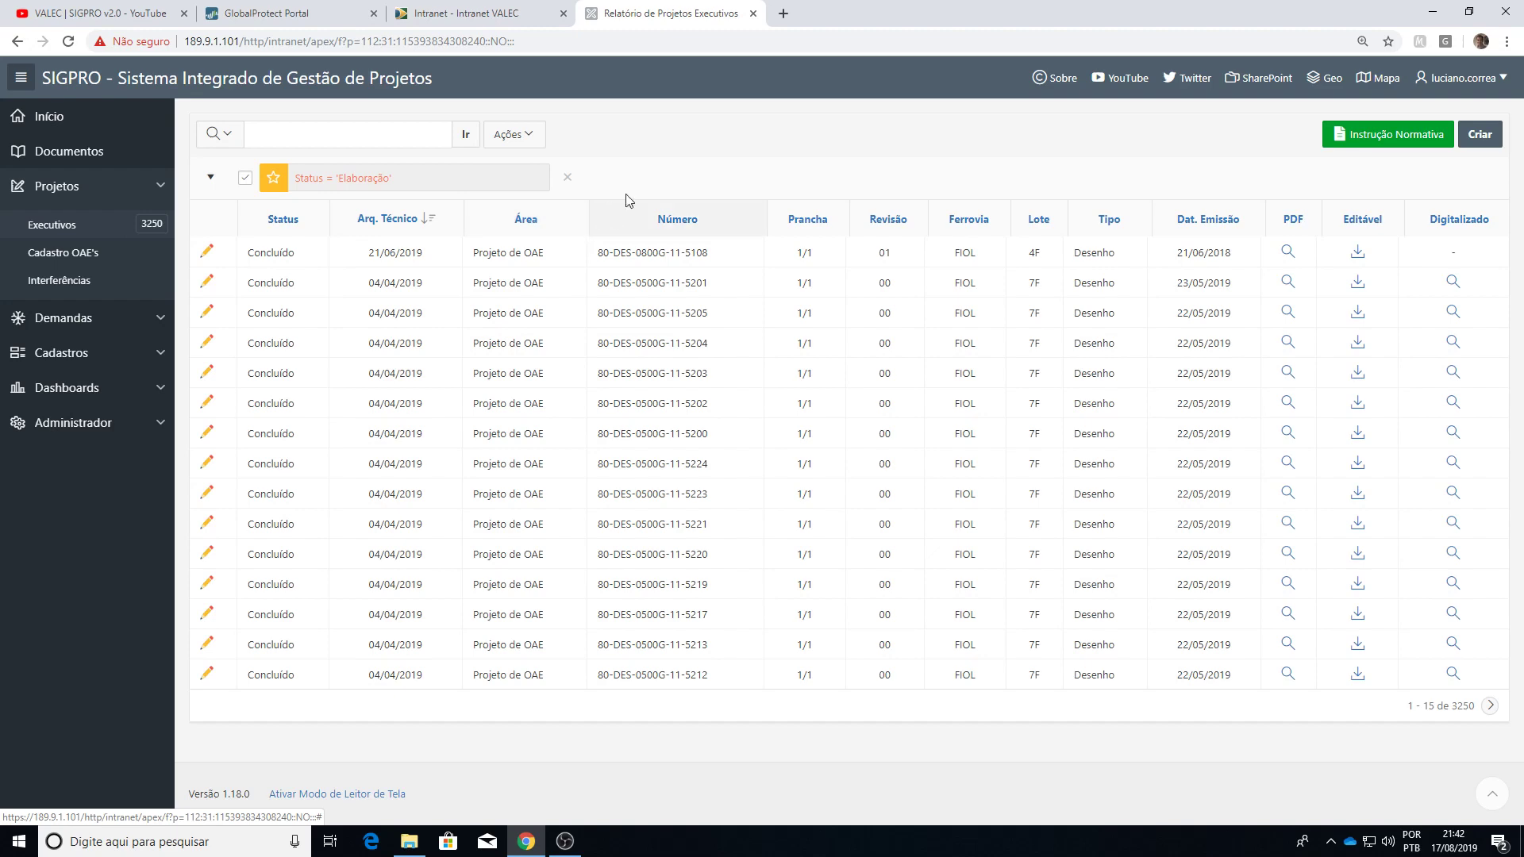
{"action": "left_click", "coordinate": [1394, 136]}
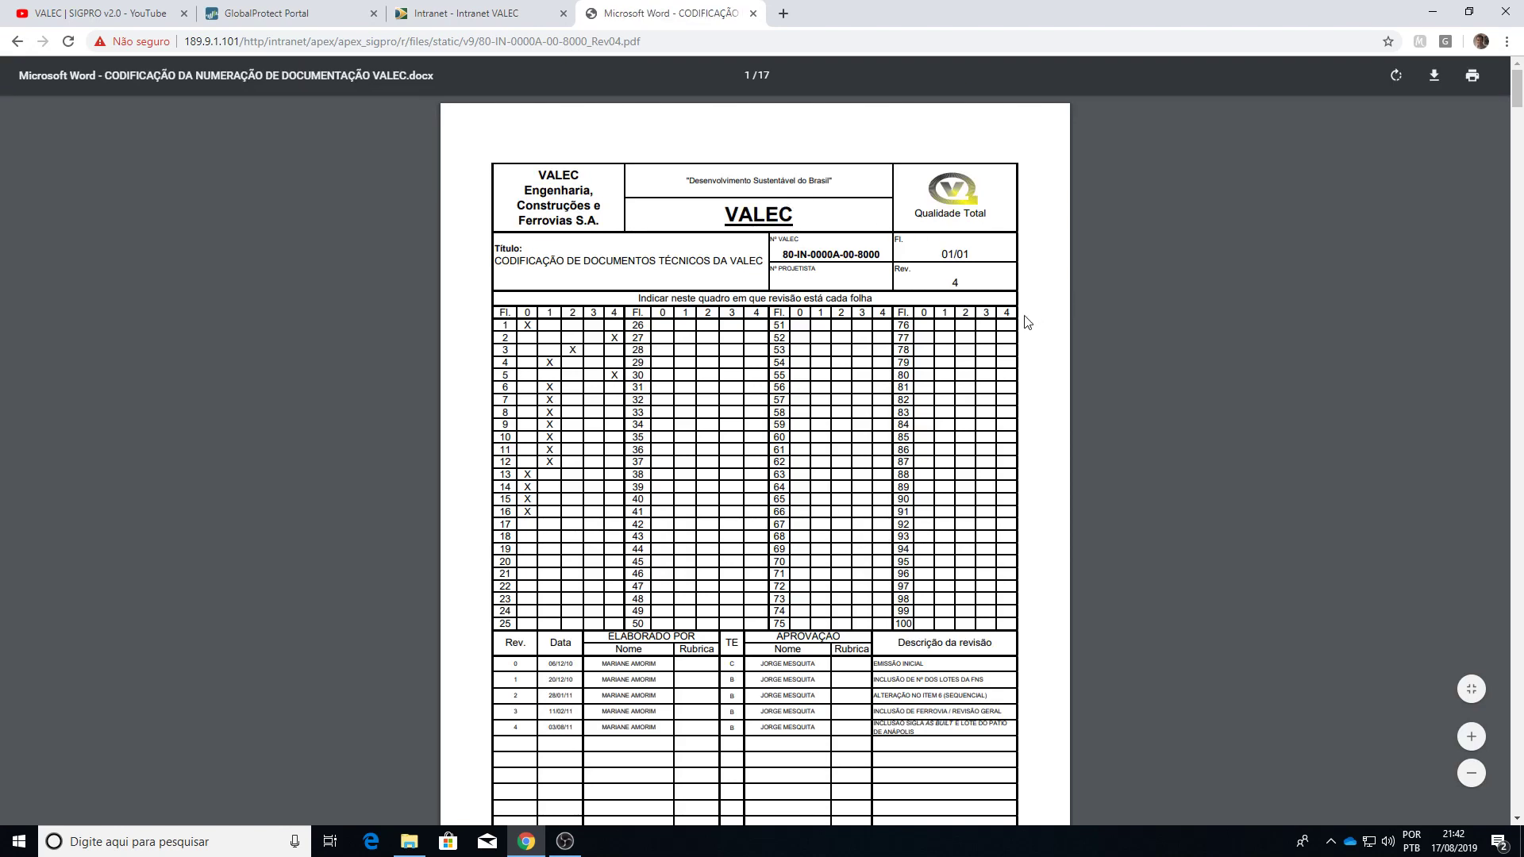
{"action": "double_click", "coordinate": [953, 279]}
Step: Examine the basic numbering format 80-XXX-wwwwW-YY-ZZZZ and the explanation of its components on page 2
{"action": "scroll", "coordinate": [1049, 305], "scroll_direction": "down", "scroll_amount": 10}
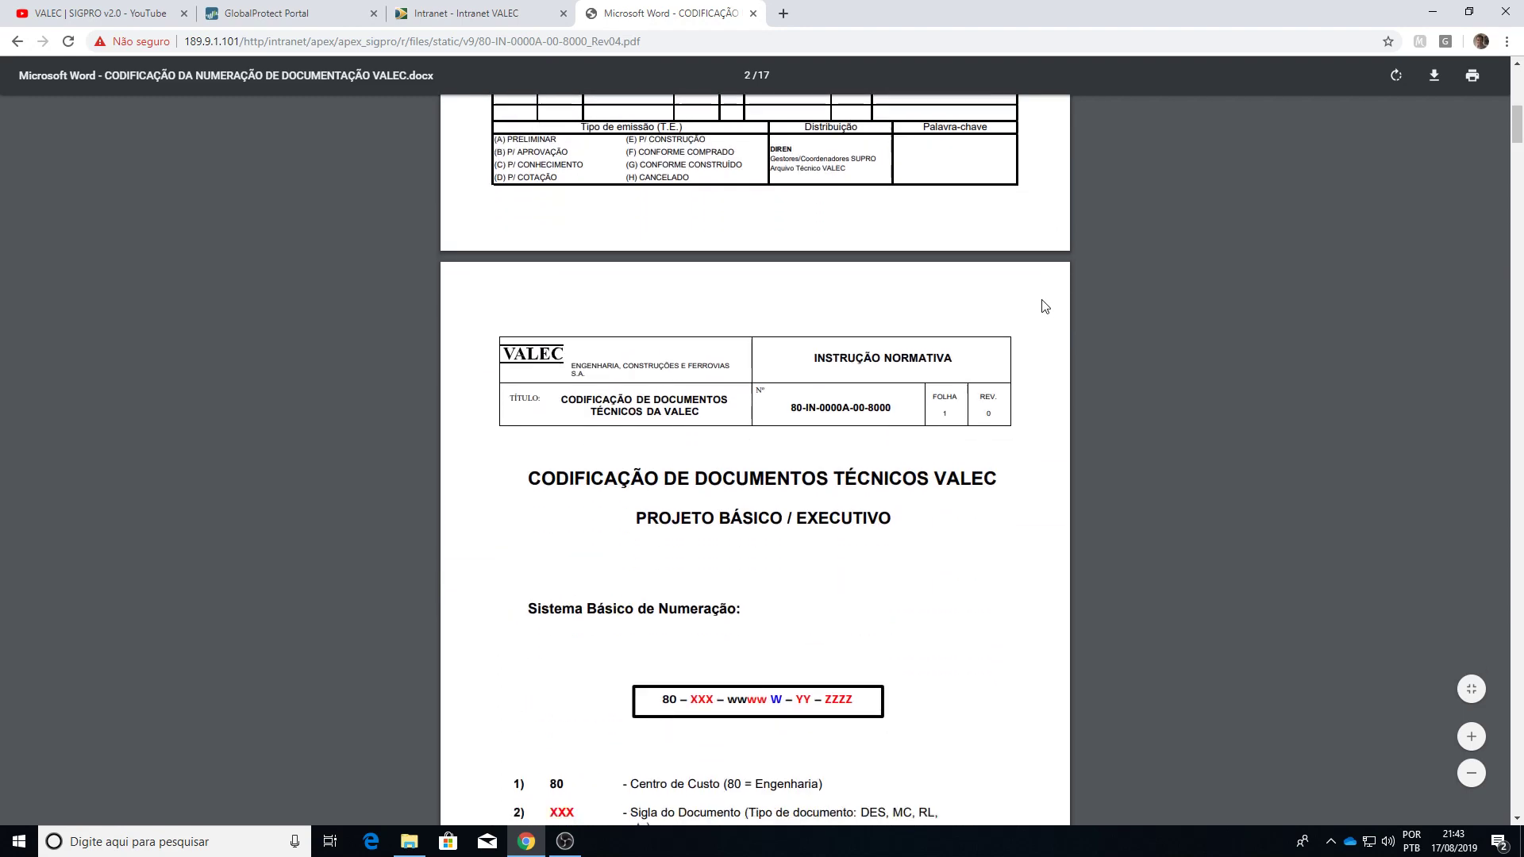
{"action": "scroll", "coordinate": [1044, 306], "scroll_direction": "down", "scroll_amount": 3}
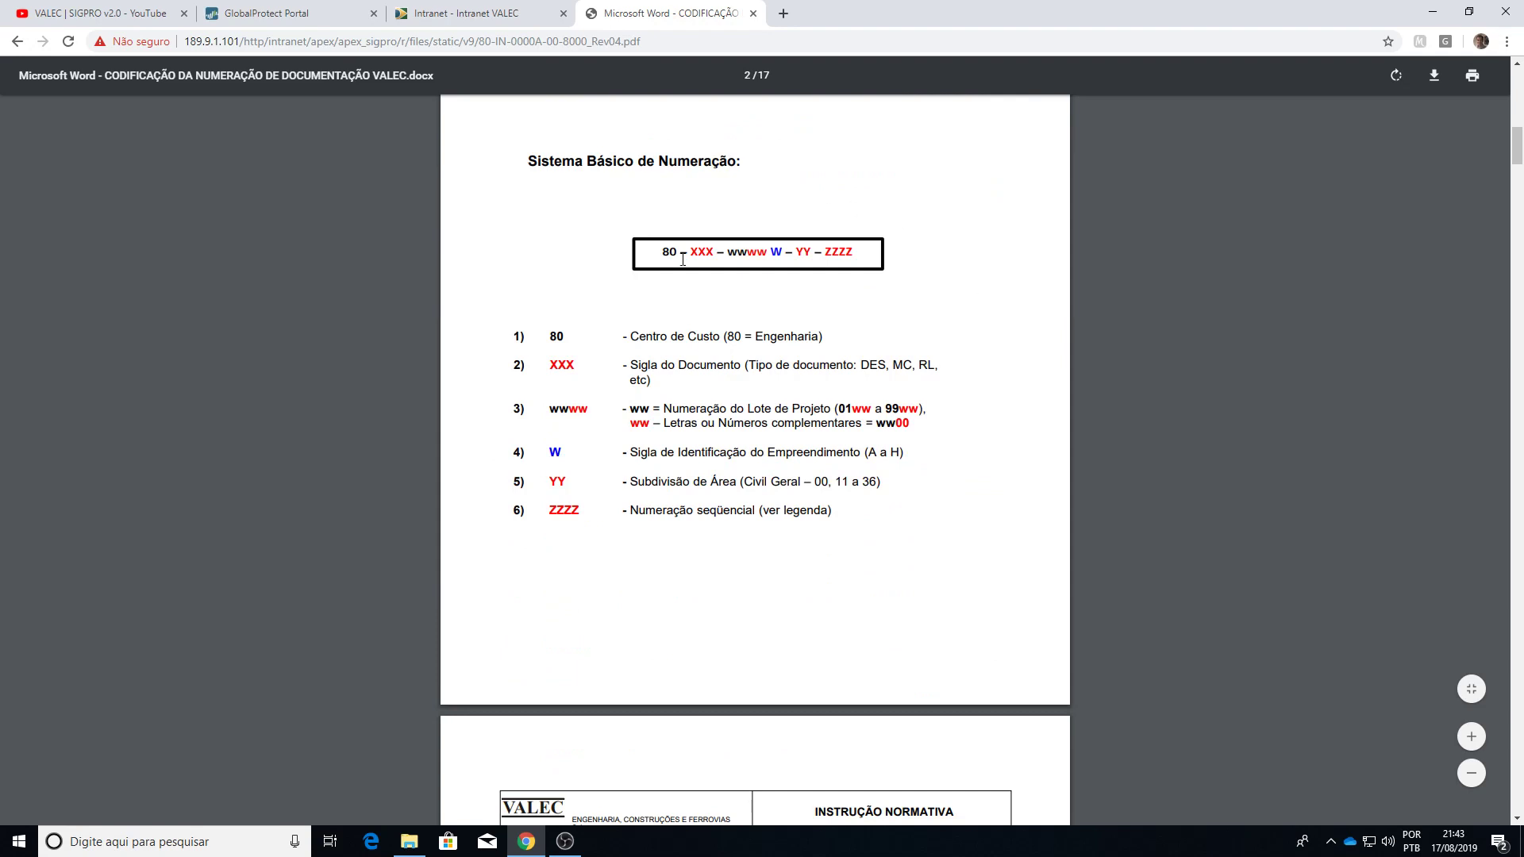
{"action": "left_click_drag", "start_coordinate": [664, 252], "coordinate": [871, 256]}
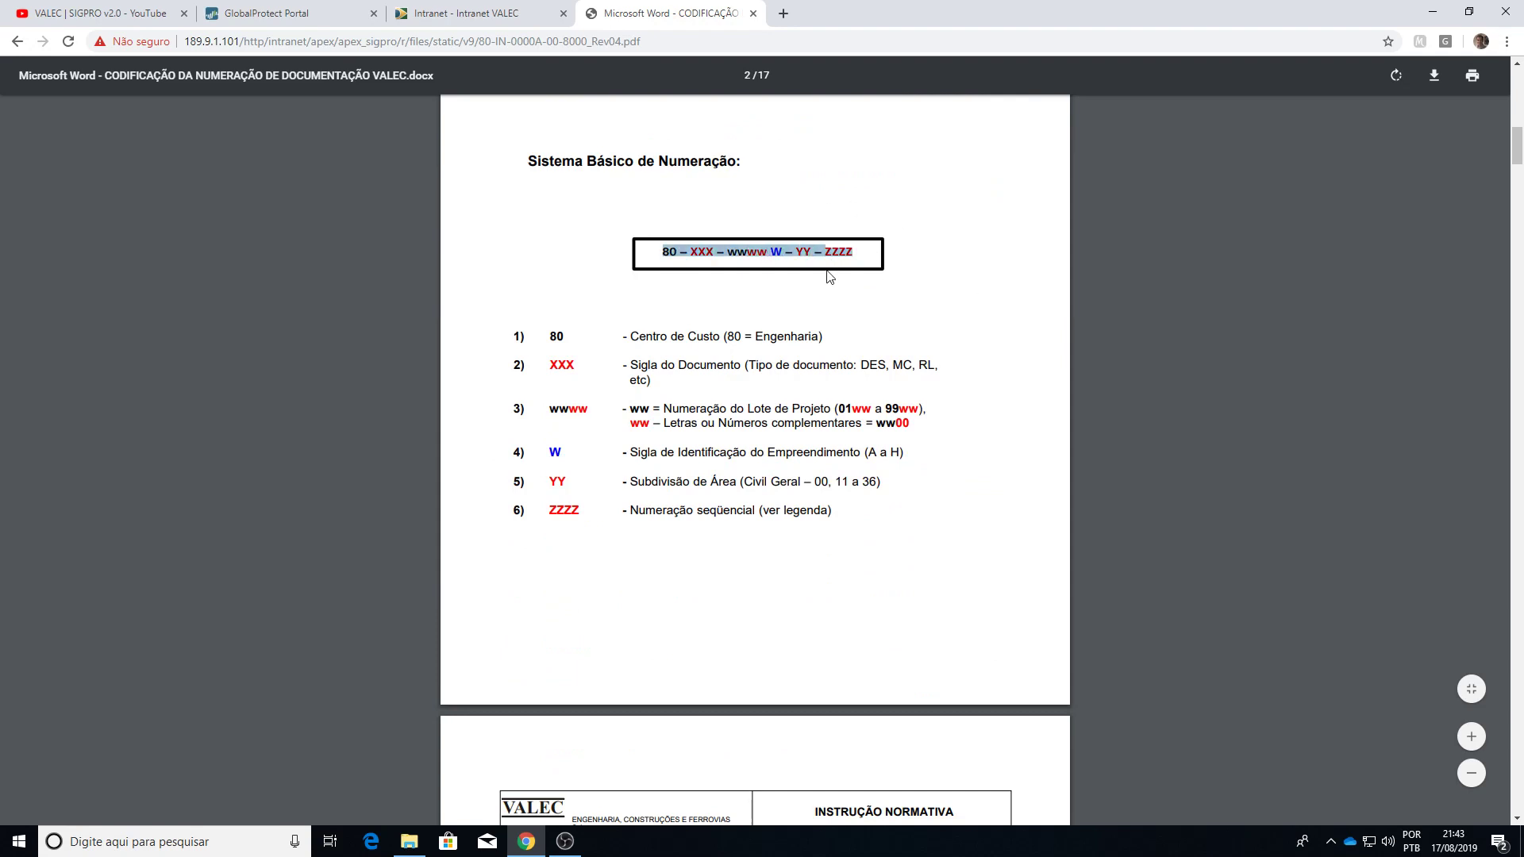
{"action": "double_click", "coordinate": [561, 338]}
{"action": "left_click", "coordinate": [564, 335]}
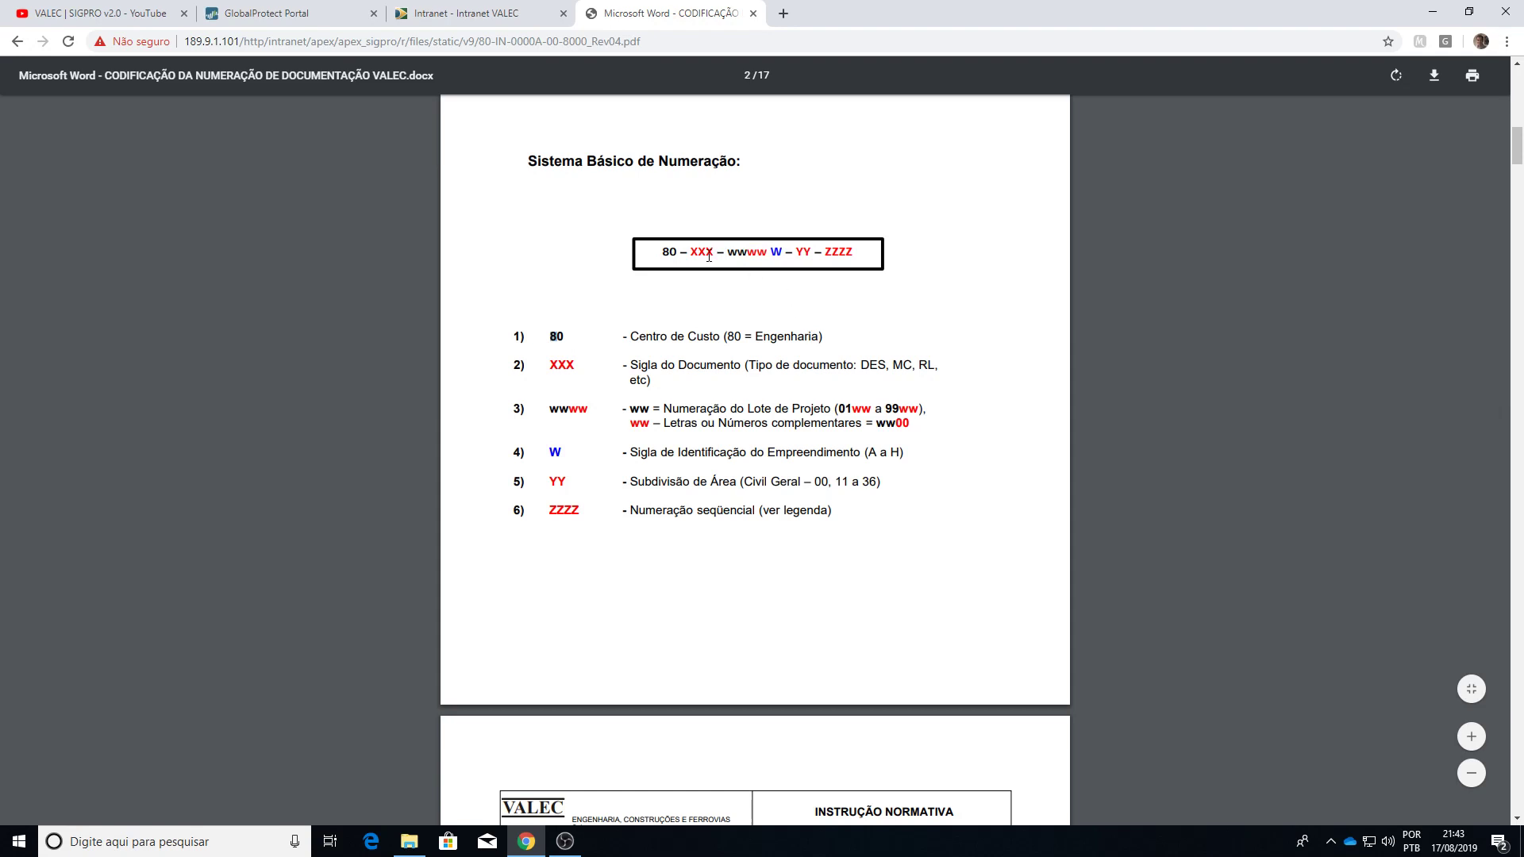
{"action": "left_click_drag", "start_coordinate": [554, 364], "coordinate": [584, 367]}
{"action": "scroll", "coordinate": [843, 291], "scroll_direction": "down", "scroll_amount": 1}
{"action": "scroll", "coordinate": [845, 290], "scroll_direction": "down", "scroll_amount": 1}
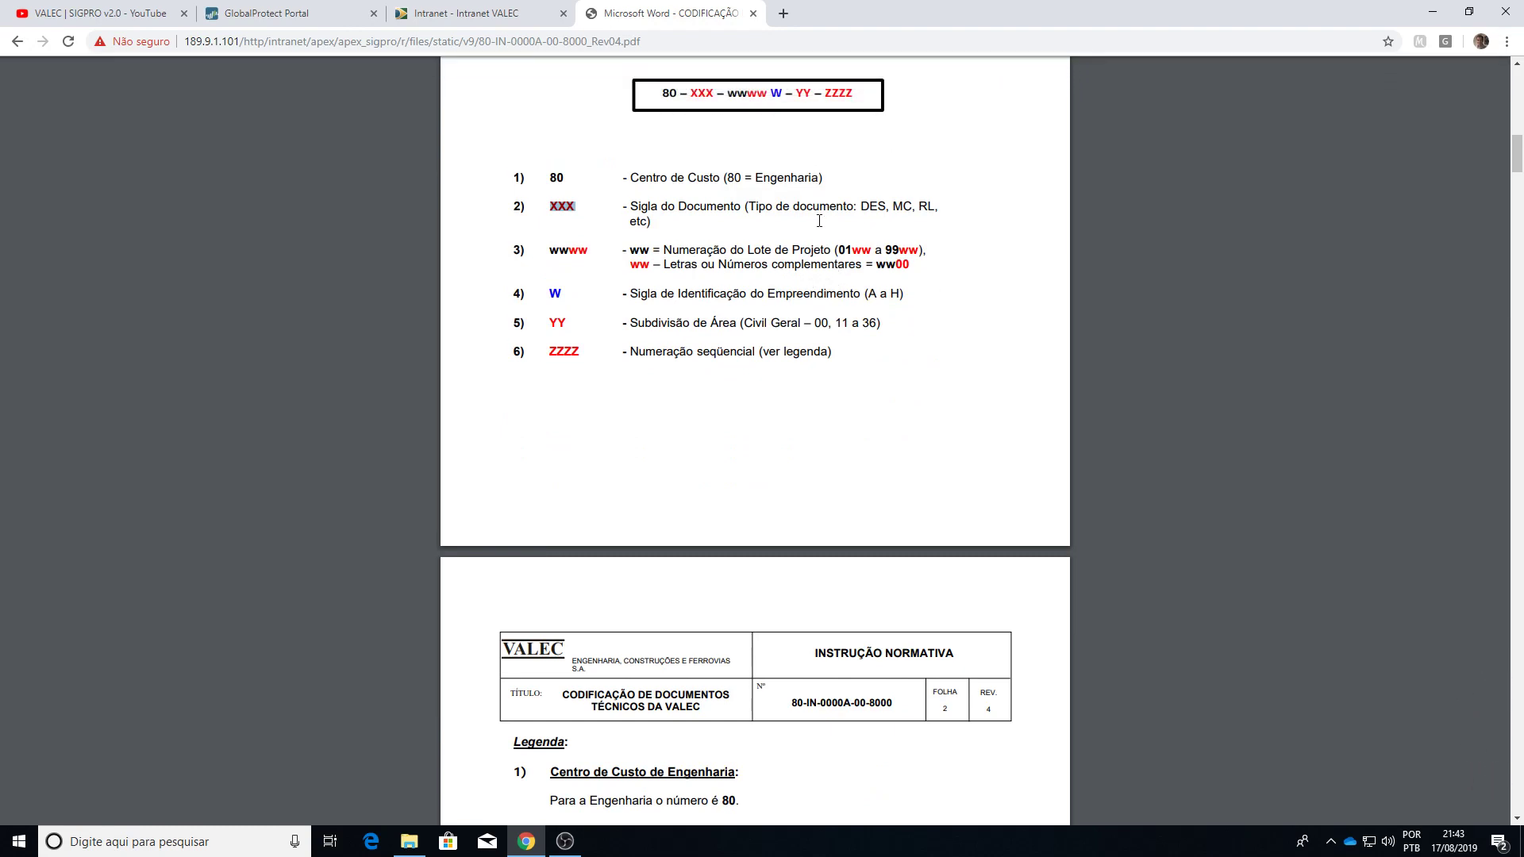
Step: Read the legend for the document acronyms, the lot numbering and the Sigla do Empreendimento letters
{"action": "scroll", "coordinate": [820, 219], "scroll_direction": "down", "scroll_amount": 8}
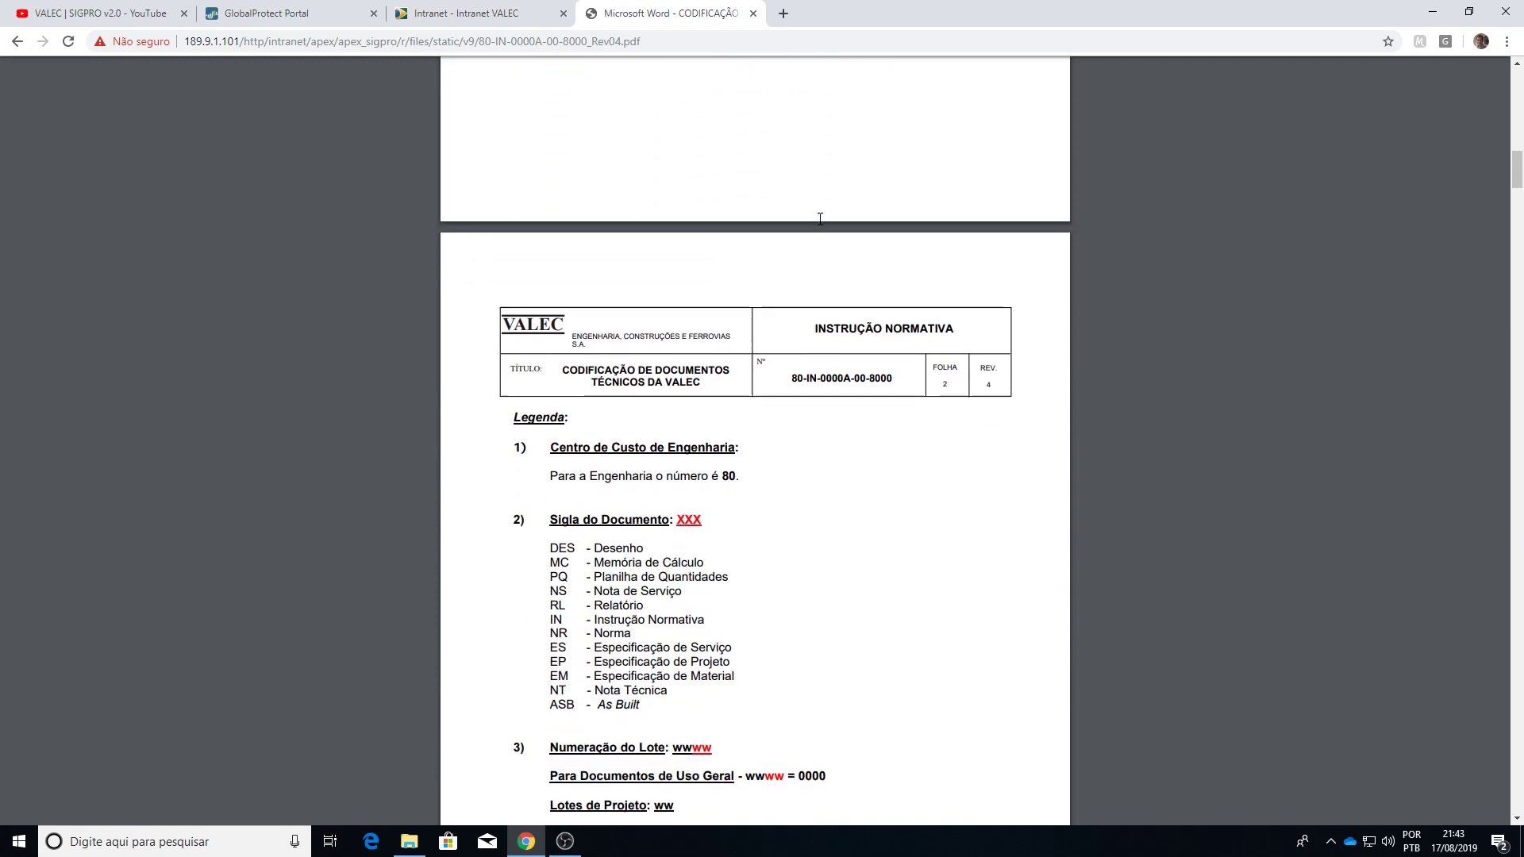
{"action": "scroll", "coordinate": [820, 219], "scroll_direction": "down", "scroll_amount": 6}
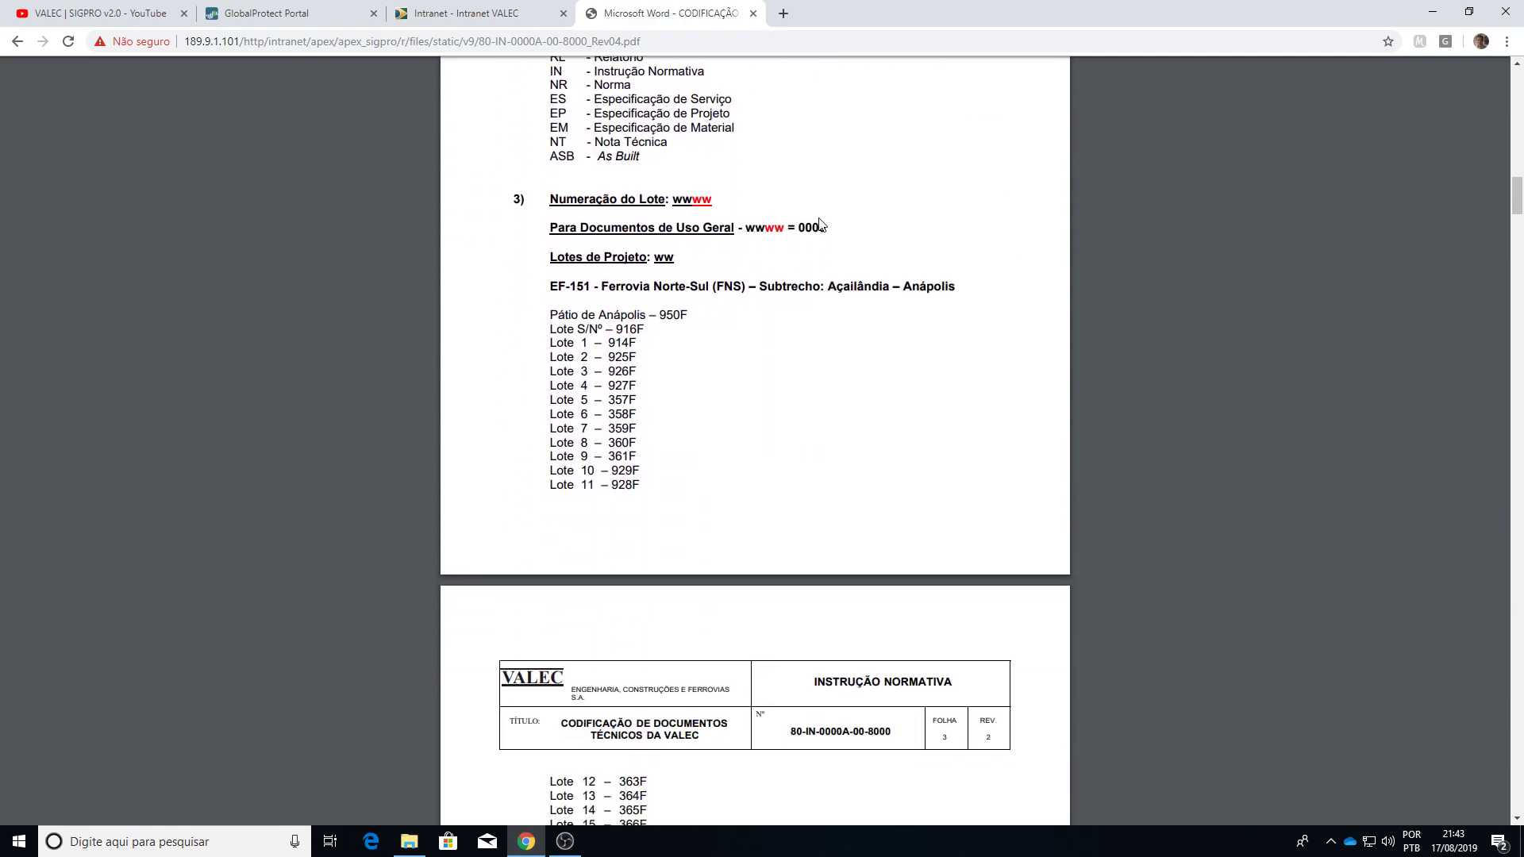
{"action": "scroll", "coordinate": [819, 223], "scroll_direction": "down", "scroll_amount": 10}
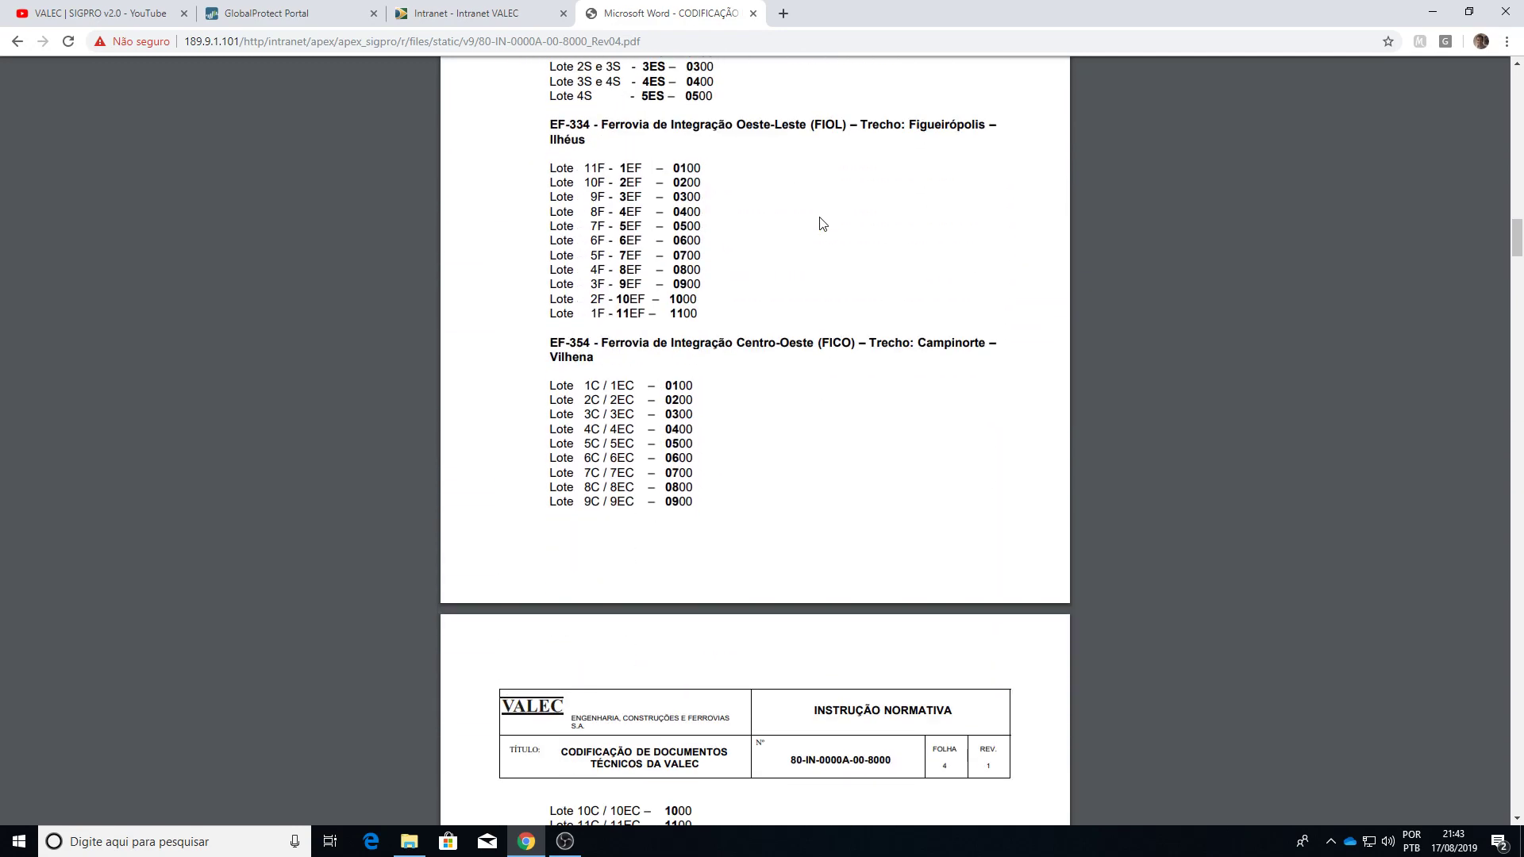
{"action": "scroll", "coordinate": [820, 219], "scroll_direction": "down", "scroll_amount": 9}
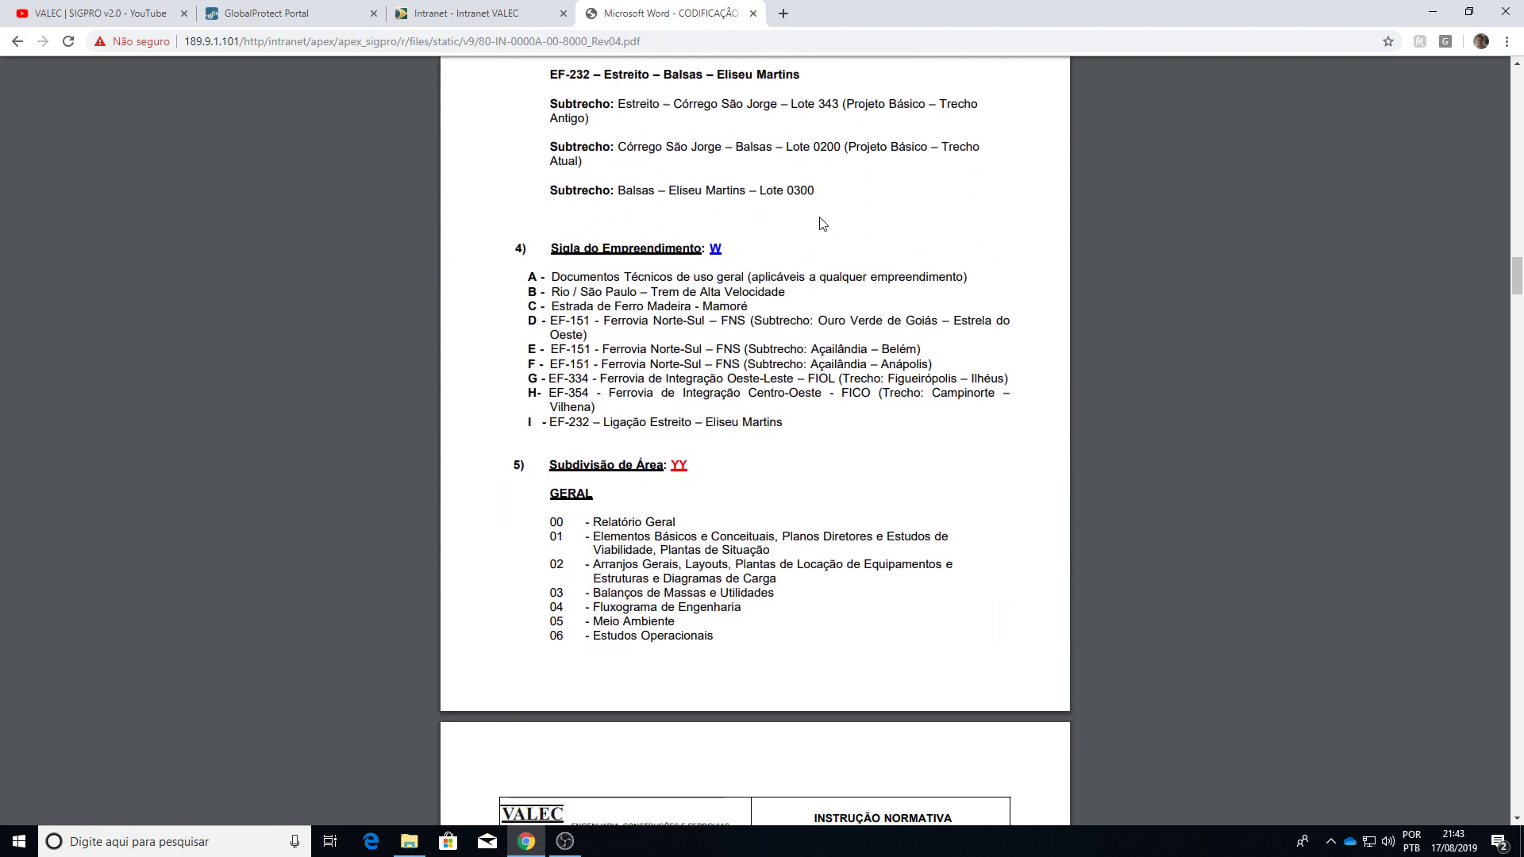
Step: Review the Subdivisão de Área codes from Geral through Telecomunicações, and return to the lot and Empreendimento sections
{"action": "scroll", "coordinate": [822, 223], "scroll_direction": "down", "scroll_amount": 2}
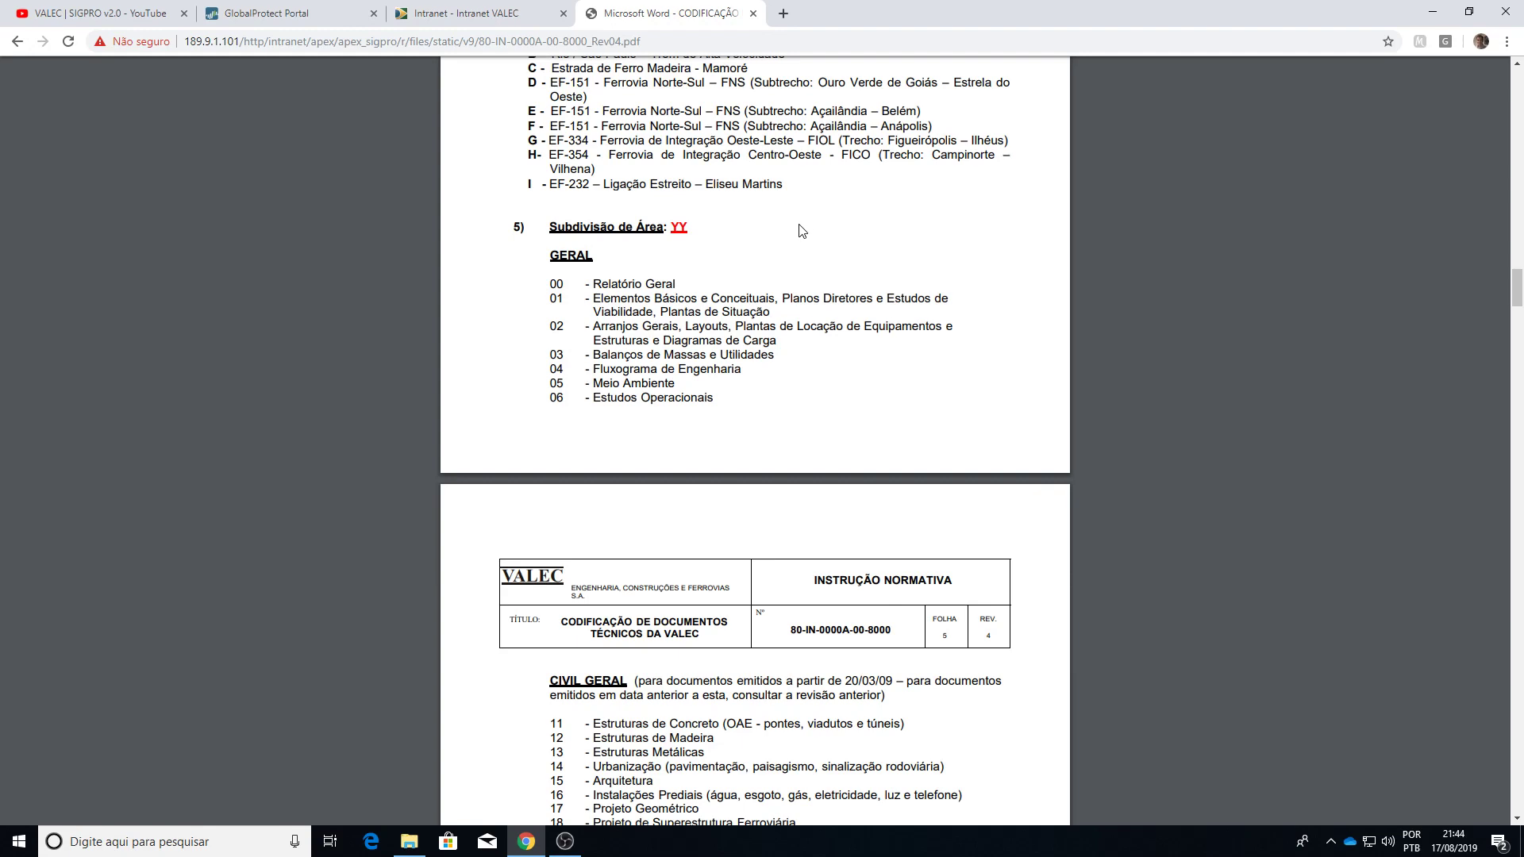
{"action": "scroll", "coordinate": [801, 230], "scroll_direction": "up", "scroll_amount": 3}
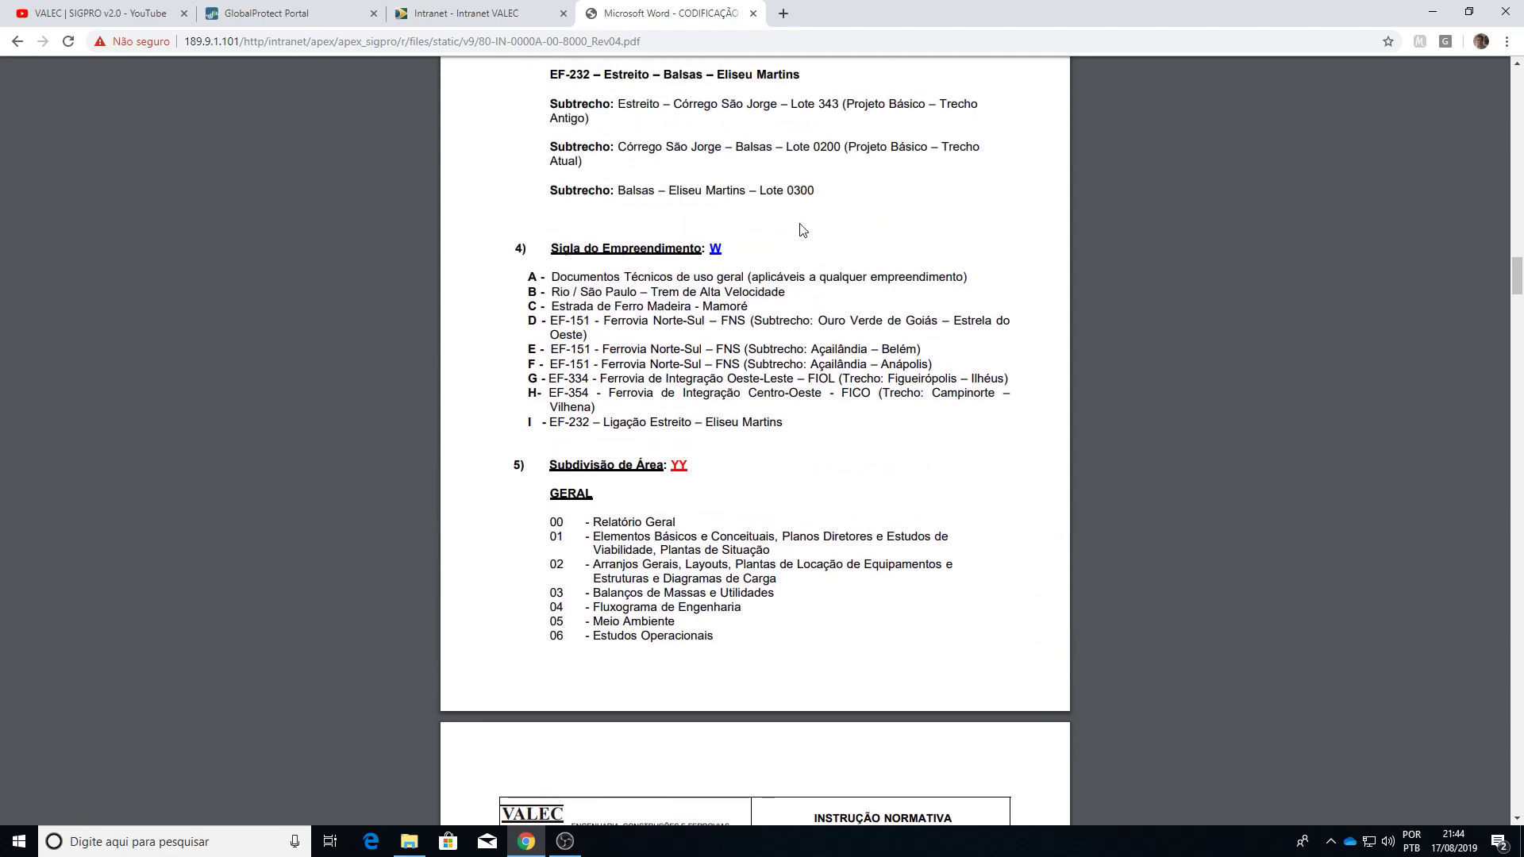
{"action": "scroll", "coordinate": [802, 230], "scroll_direction": "down", "scroll_amount": 6}
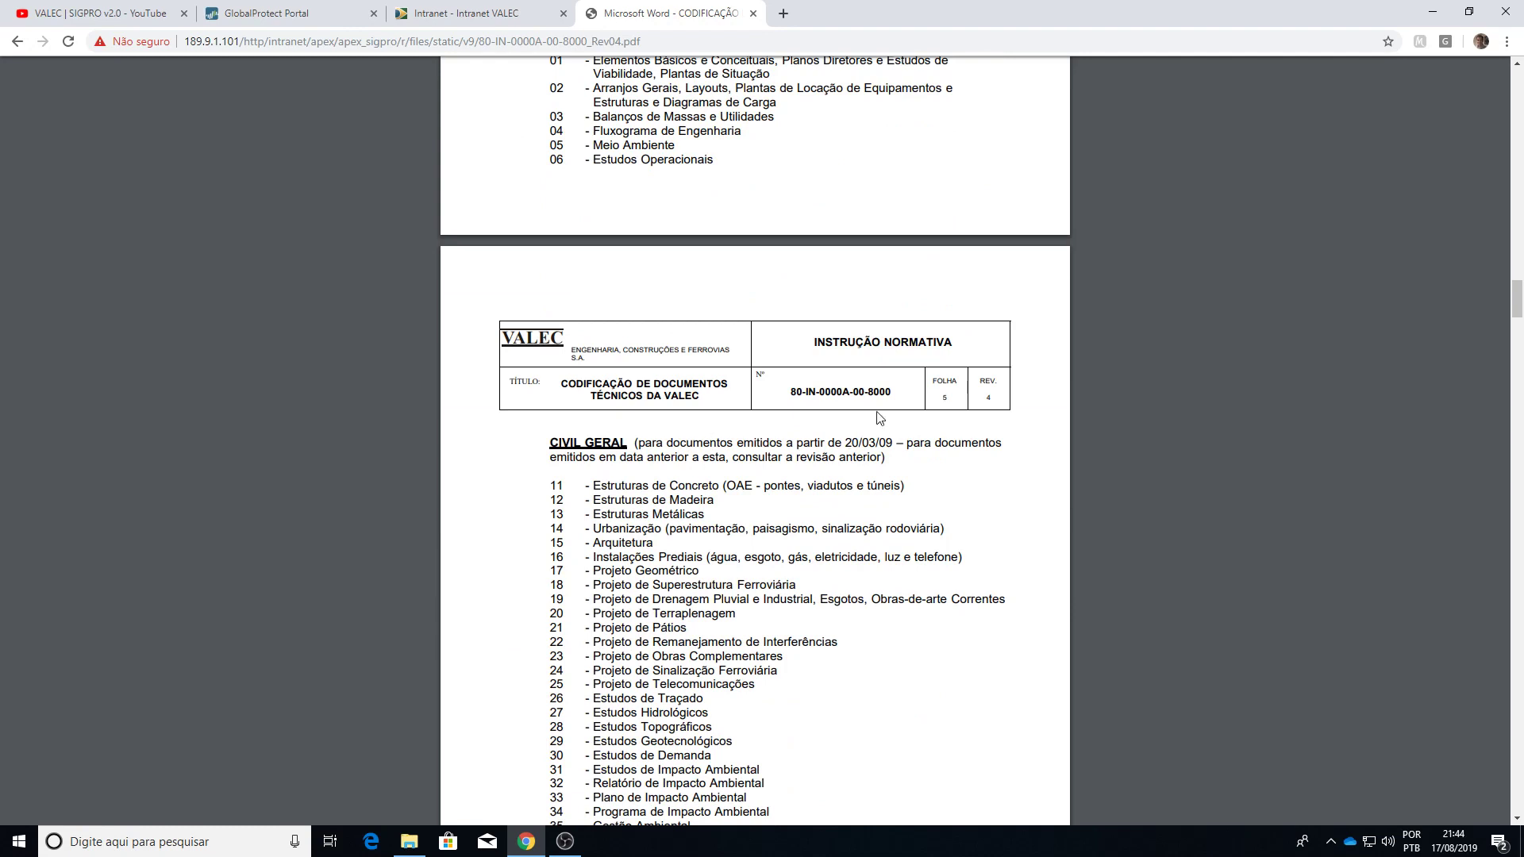
{"action": "scroll", "coordinate": [853, 381], "scroll_direction": "down", "scroll_amount": 3}
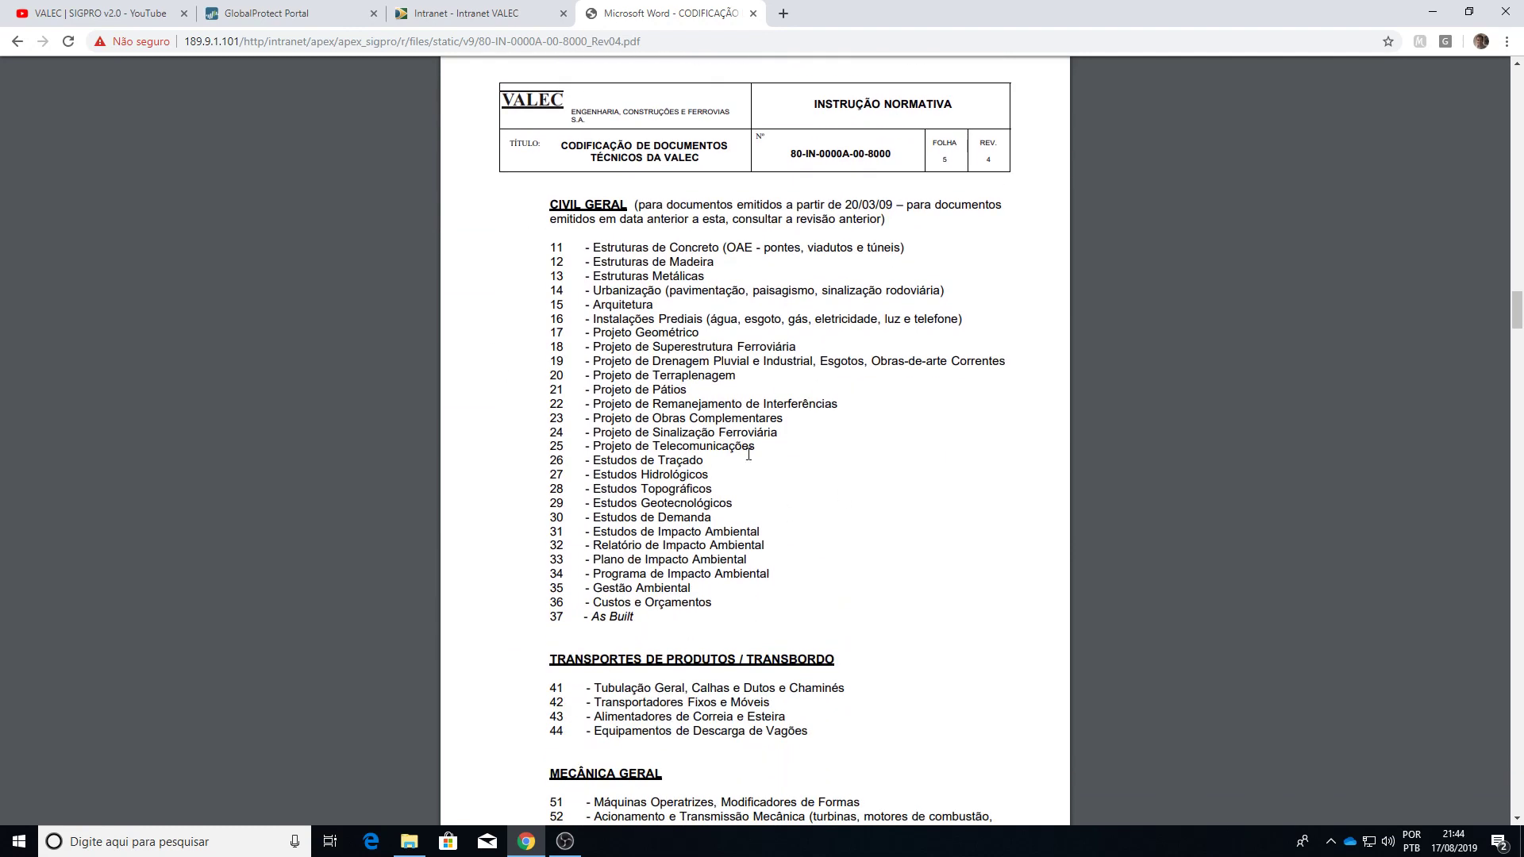
{"action": "scroll", "coordinate": [748, 454], "scroll_direction": "down", "scroll_amount": 2}
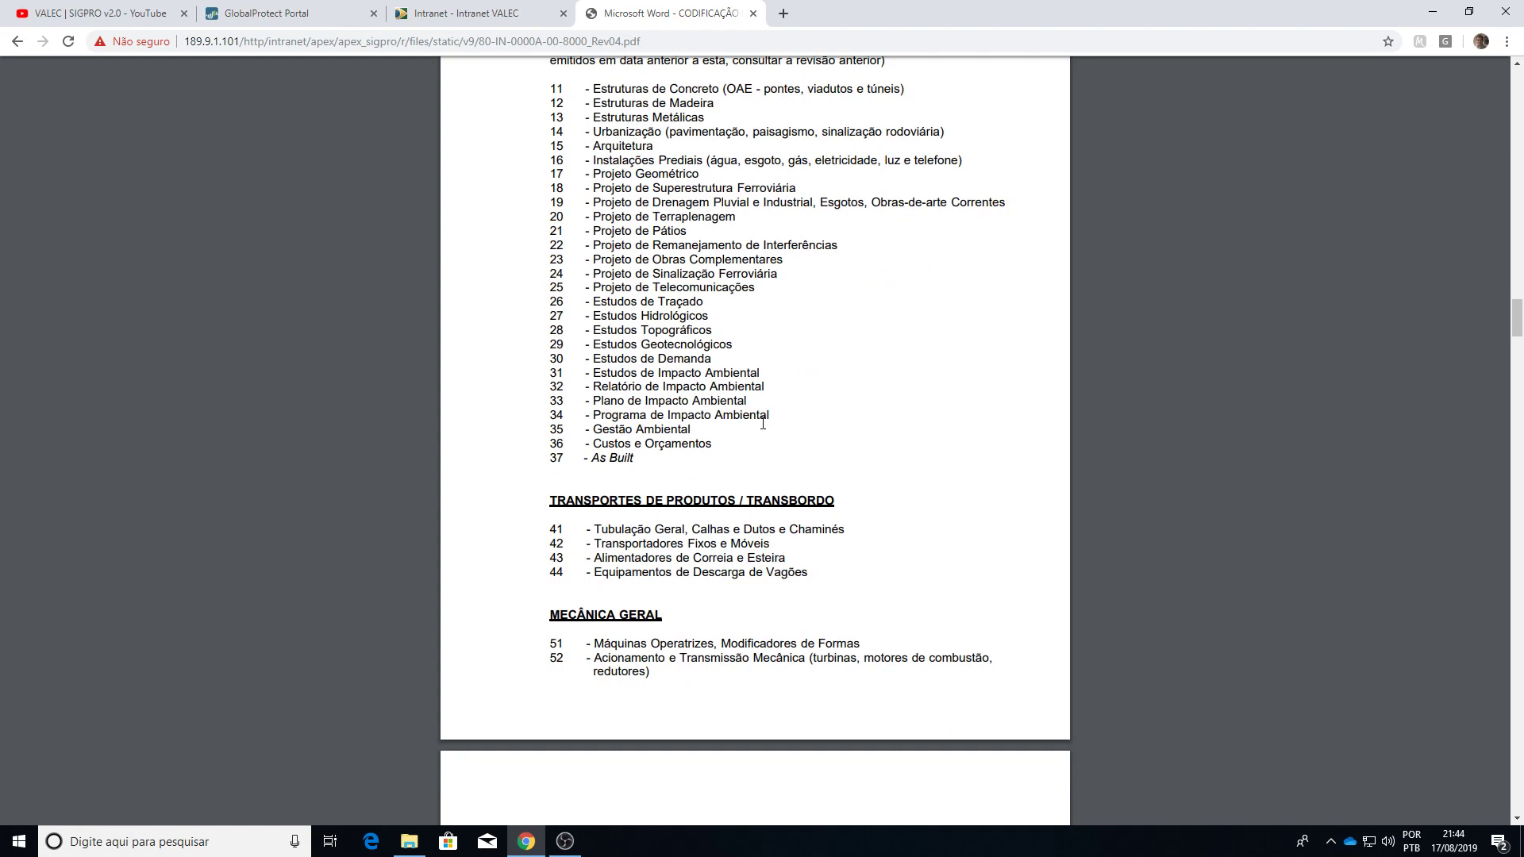
{"action": "scroll", "coordinate": [763, 424], "scroll_direction": "down", "scroll_amount": 8}
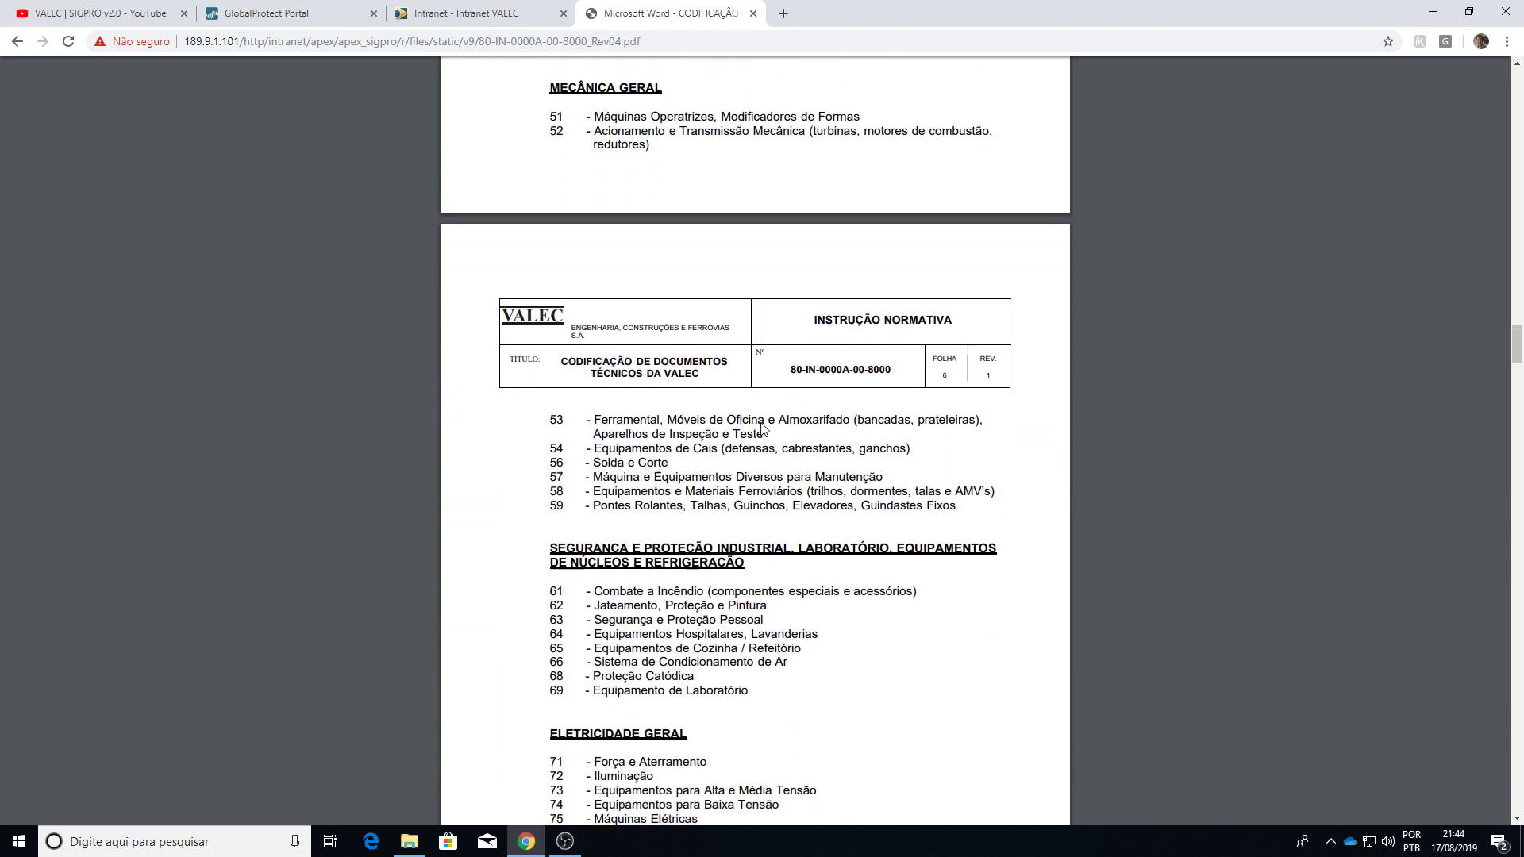
{"action": "scroll", "coordinate": [762, 428], "scroll_direction": "down", "scroll_amount": 2}
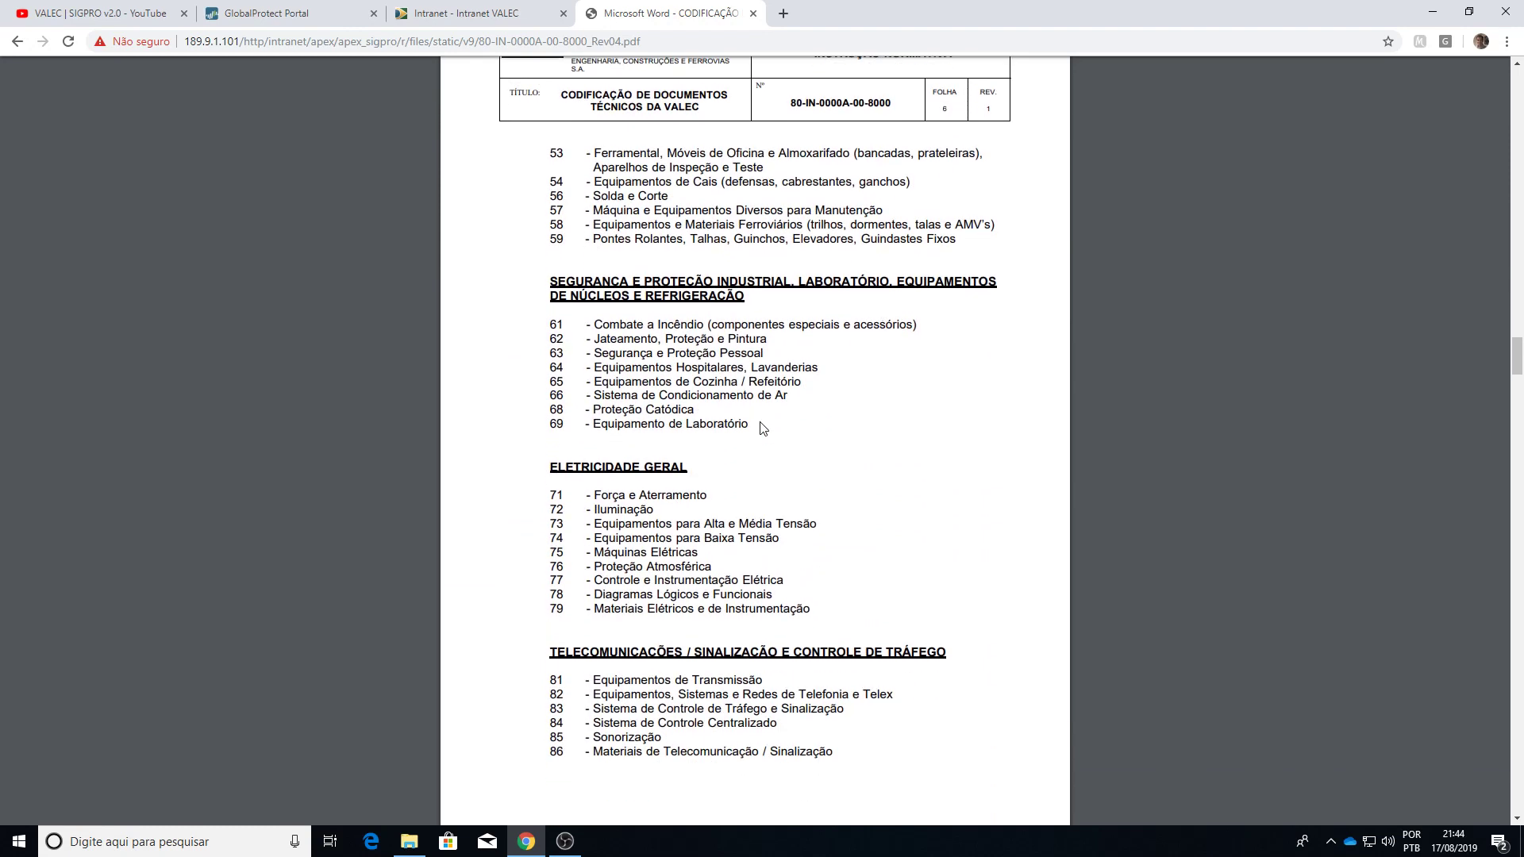
{"action": "scroll", "coordinate": [763, 428], "scroll_direction": "down", "scroll_amount": 2}
{"action": "scroll", "coordinate": [760, 421], "scroll_direction": "up", "scroll_amount": 7}
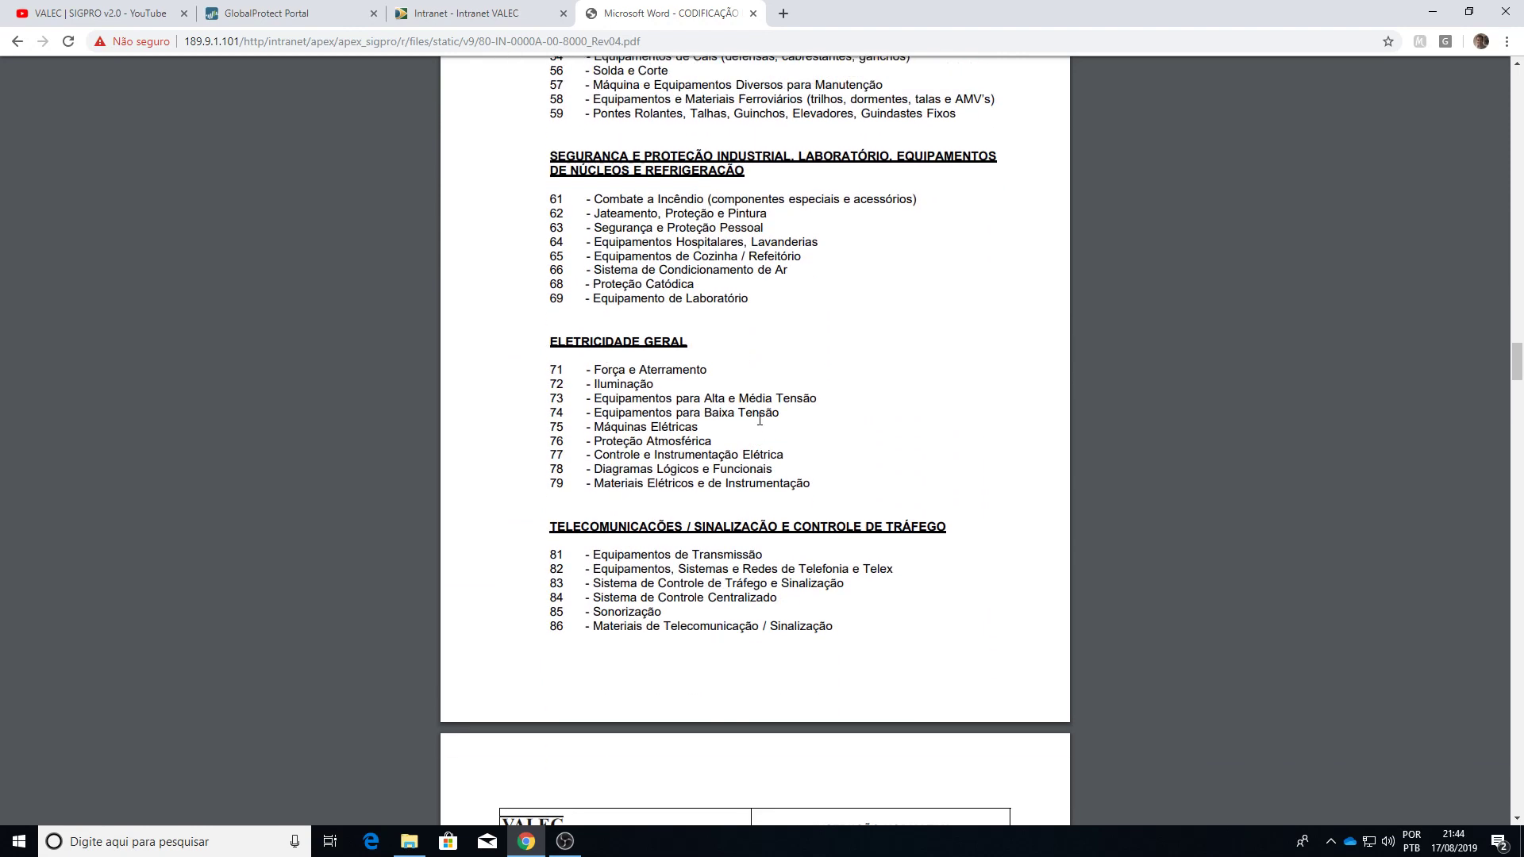
{"action": "scroll", "coordinate": [760, 420], "scroll_direction": "up", "scroll_amount": 11}
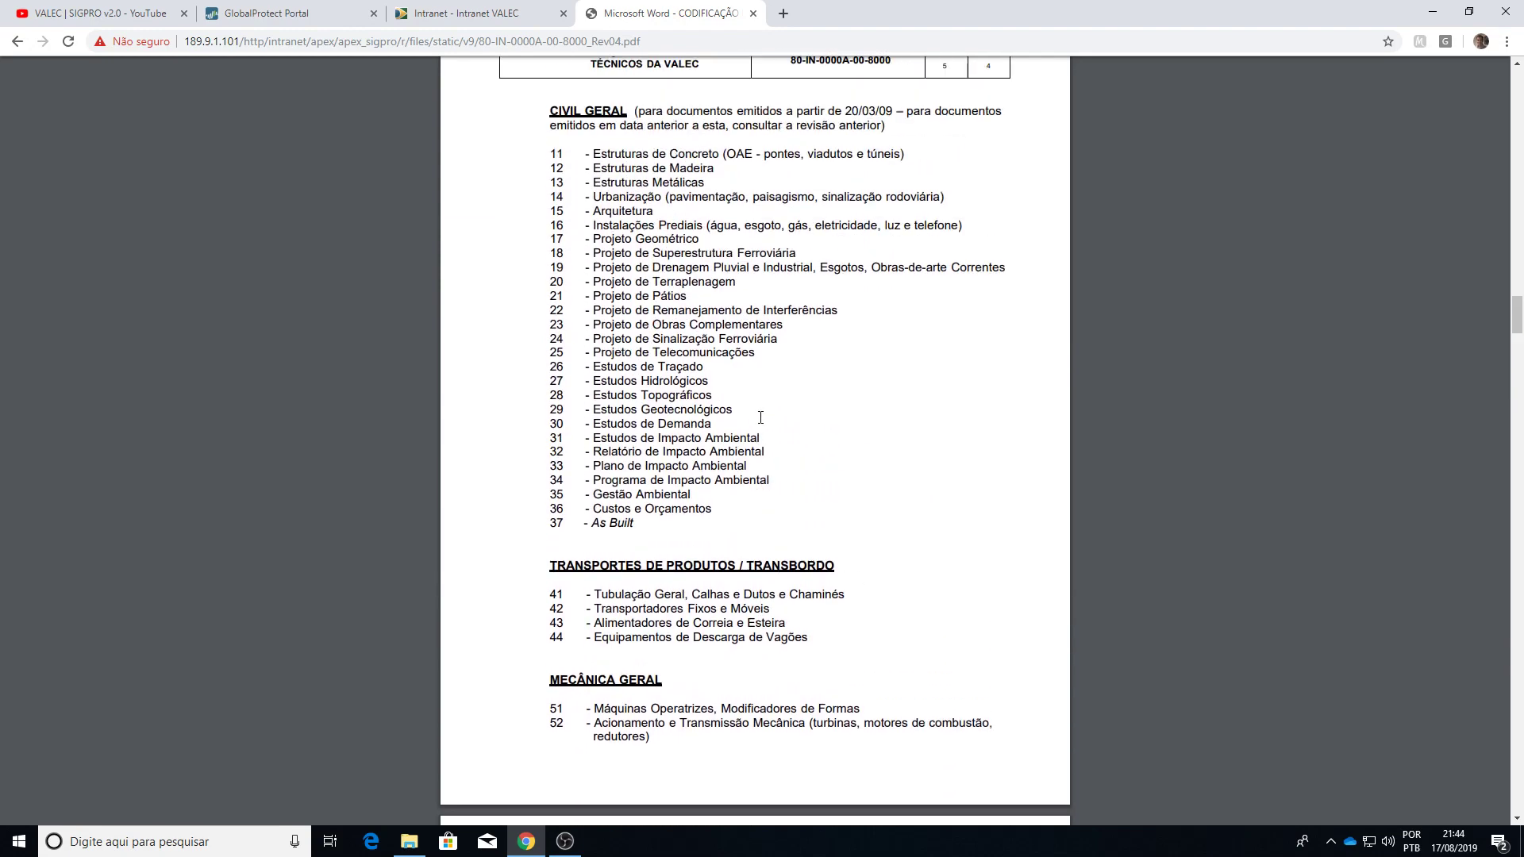
{"action": "scroll", "coordinate": [763, 422], "scroll_direction": "up", "scroll_amount": 4}
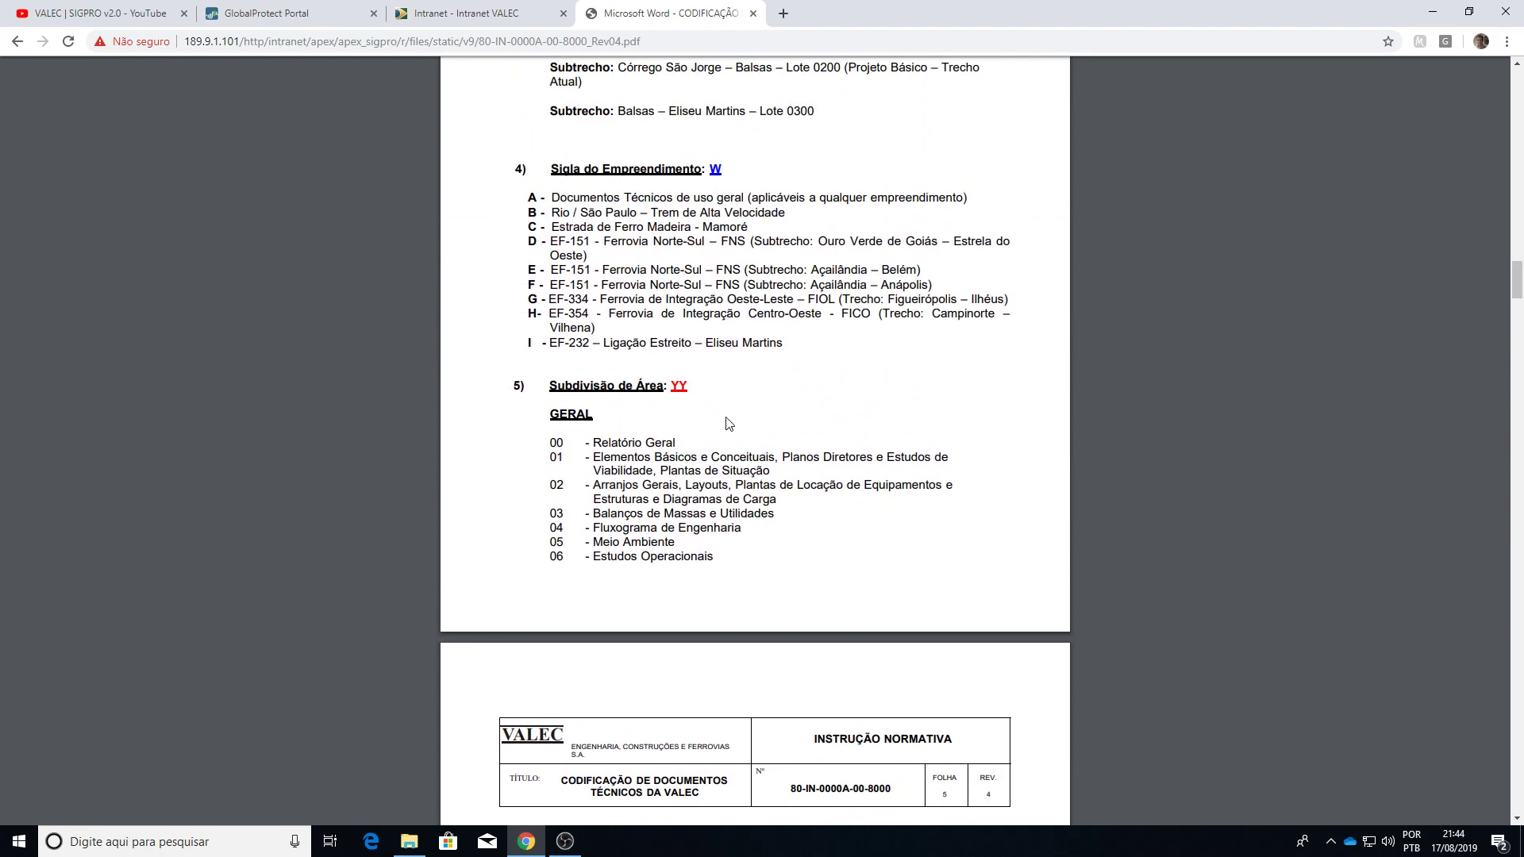
{"action": "scroll", "coordinate": [768, 389], "scroll_direction": "up", "scroll_amount": 3}
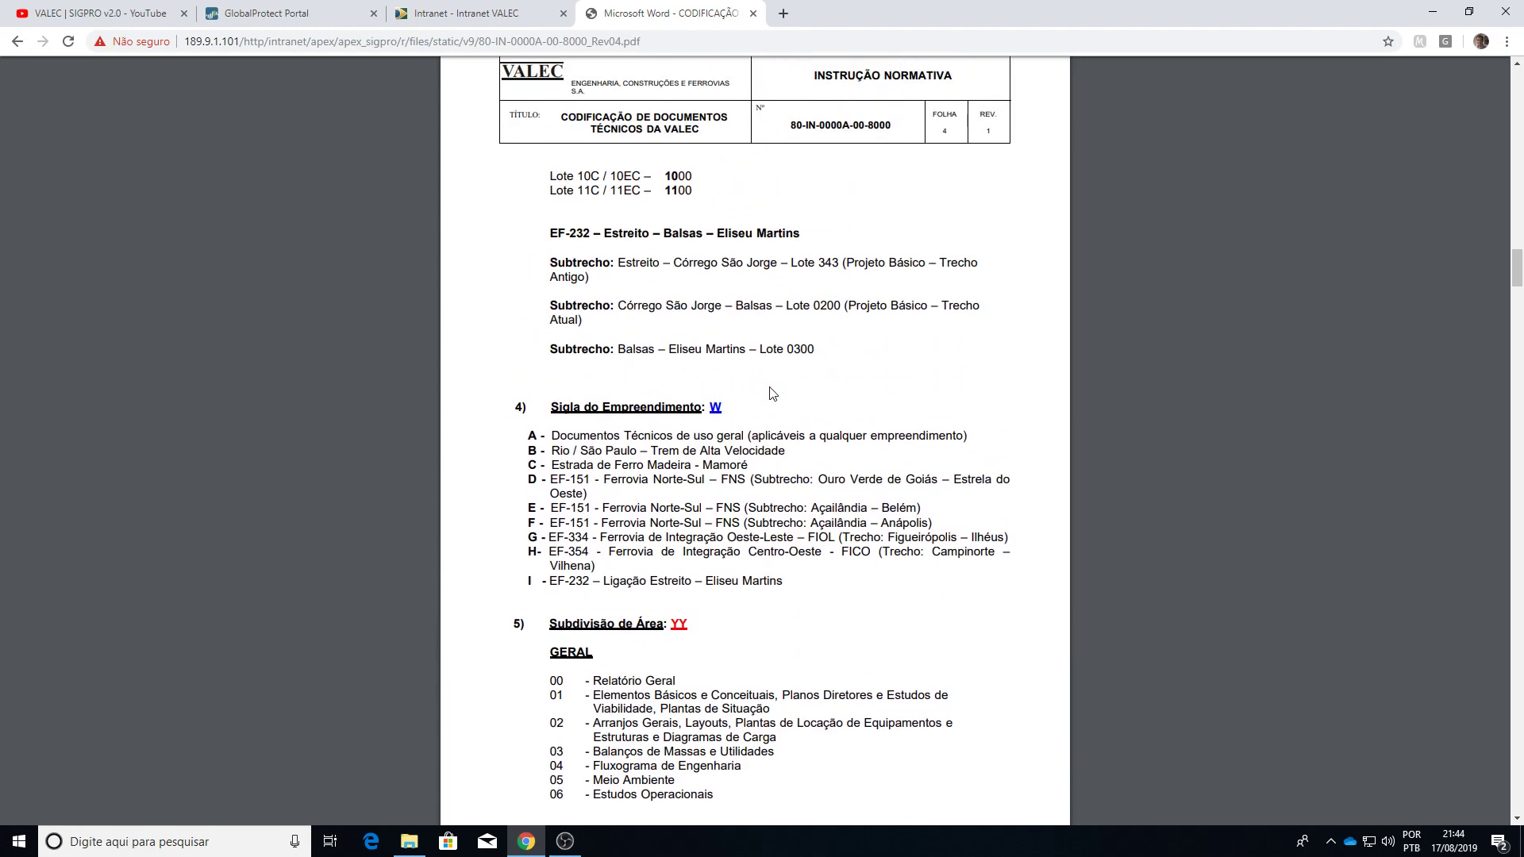
{"action": "scroll", "coordinate": [771, 393], "scroll_direction": "up", "scroll_amount": 3}
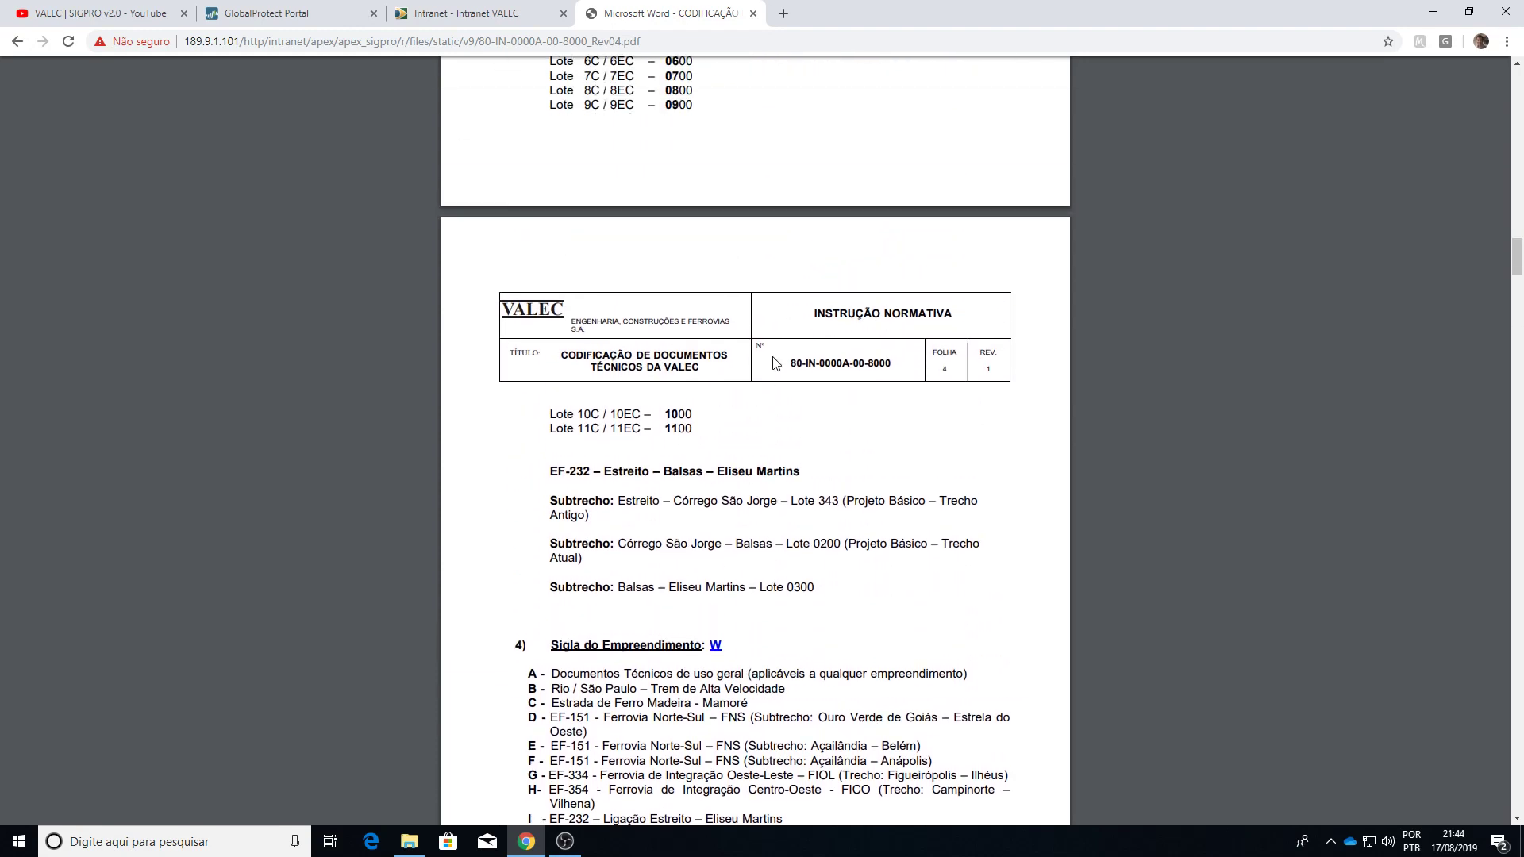
Step: Return to the executive projects report, open record 80-DES-0800G-11-5108 for editing and view the available Sigla options
{"action": "left_click", "coordinate": [17, 43]}
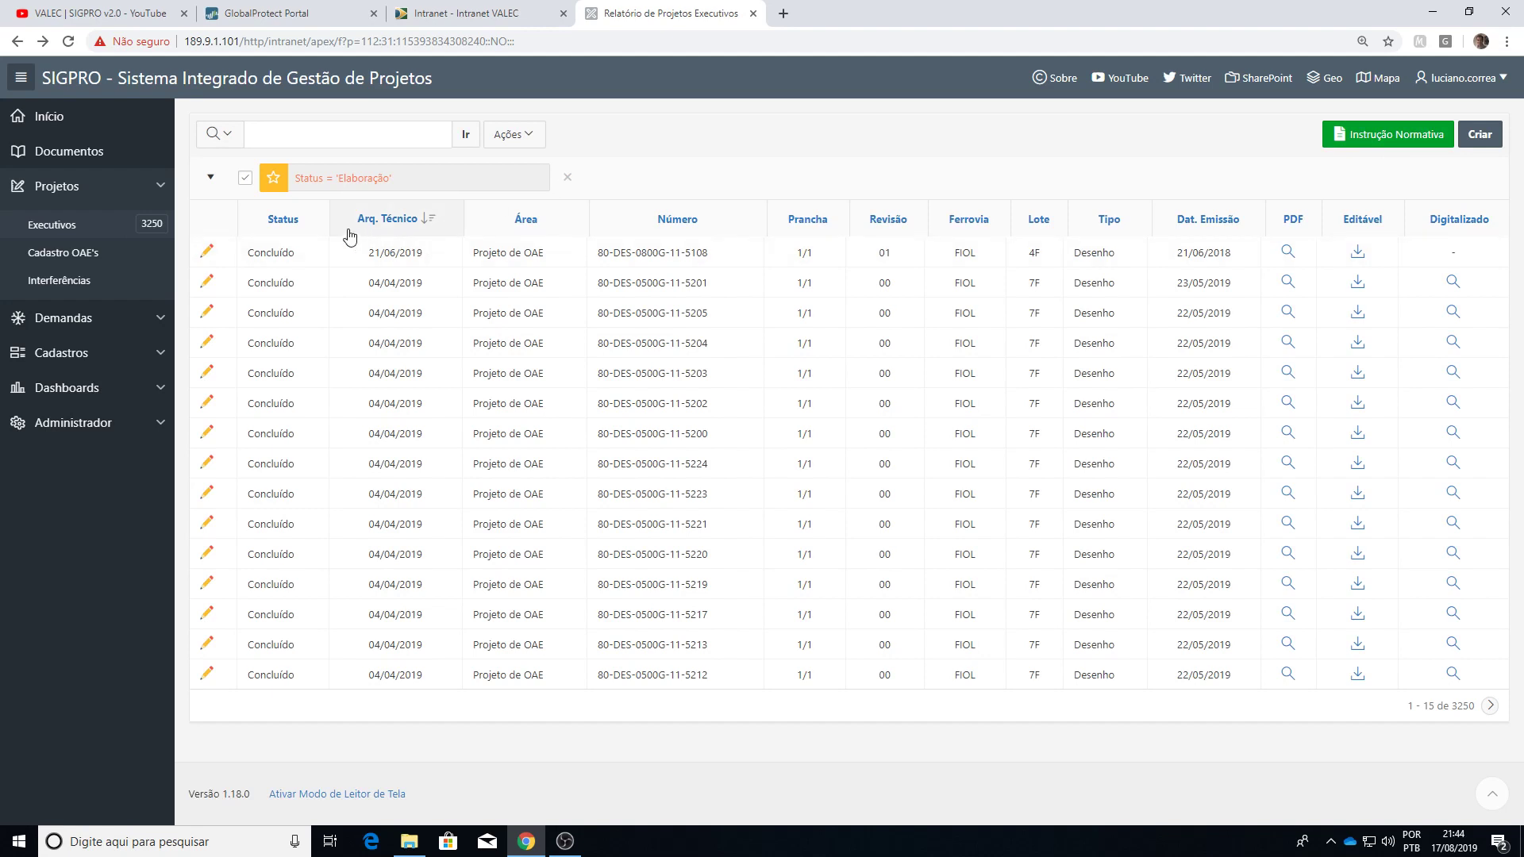
{"action": "left_click", "coordinate": [207, 252]}
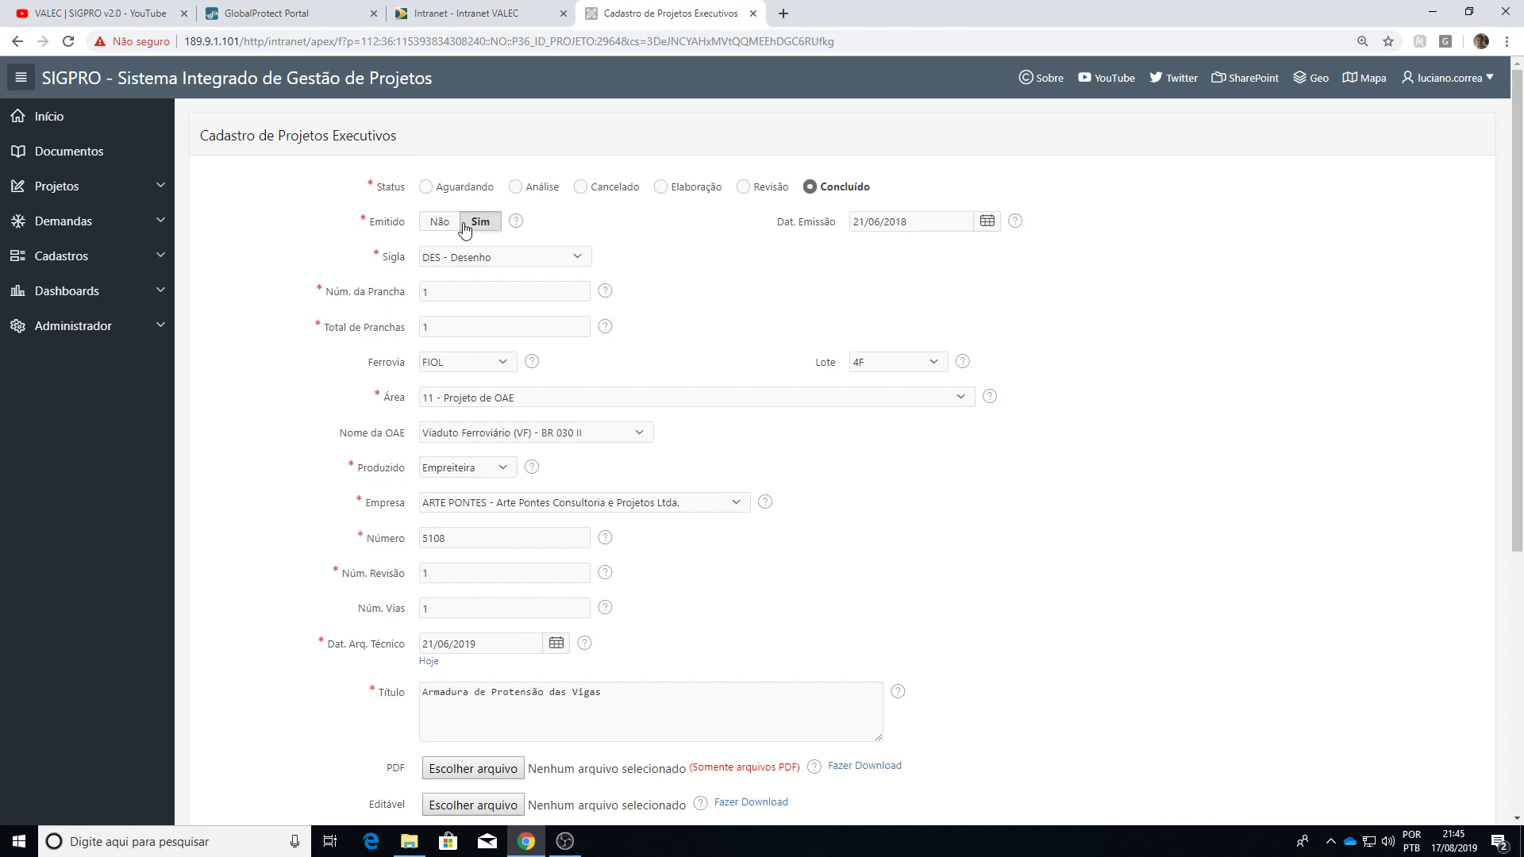
{"action": "left_click", "coordinate": [554, 263]}
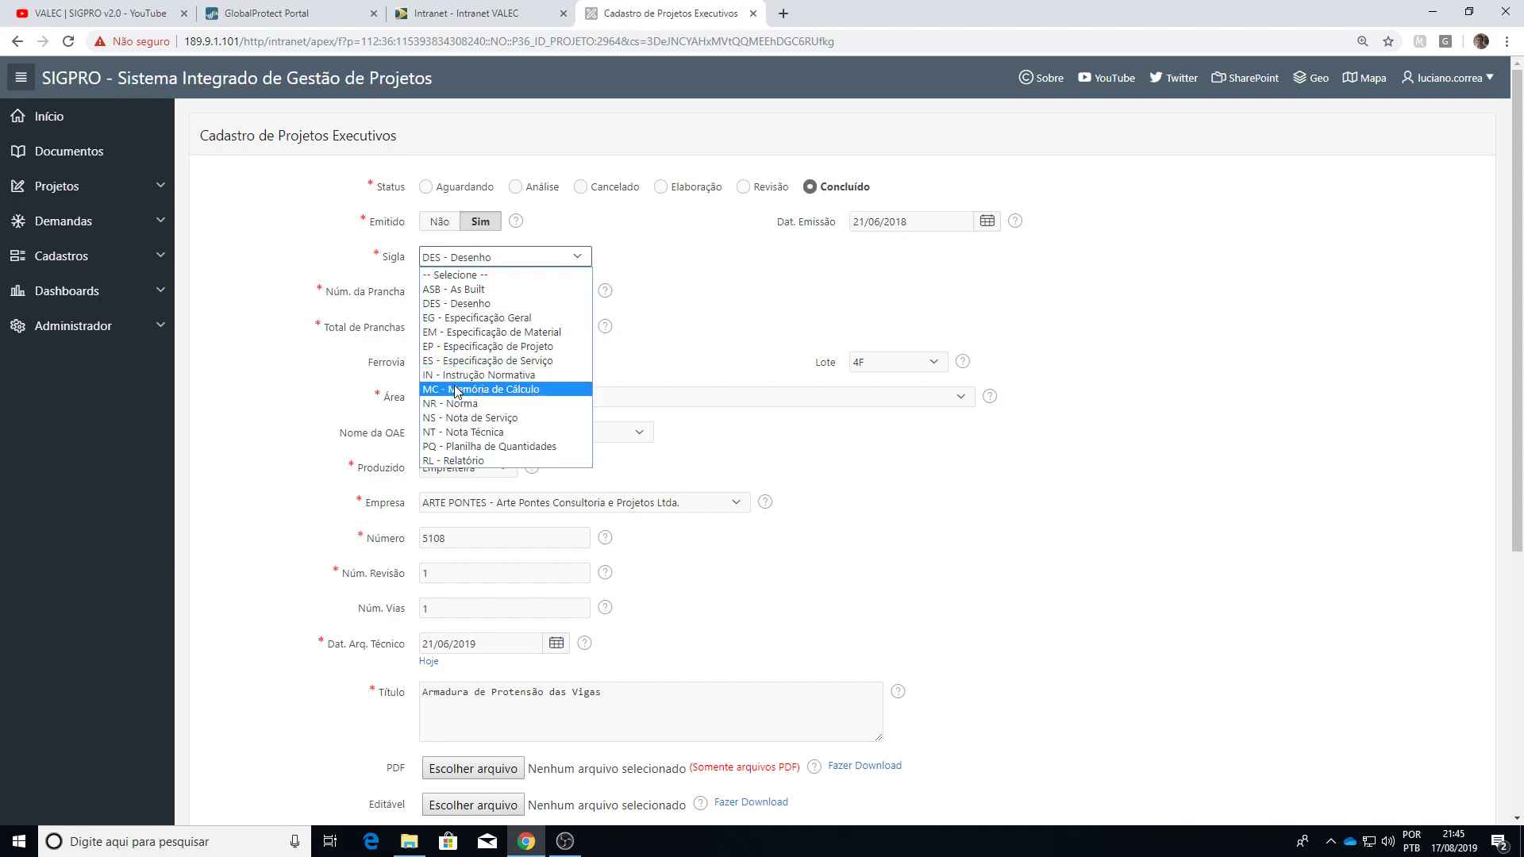
{"action": "left_click", "coordinate": [641, 307]}
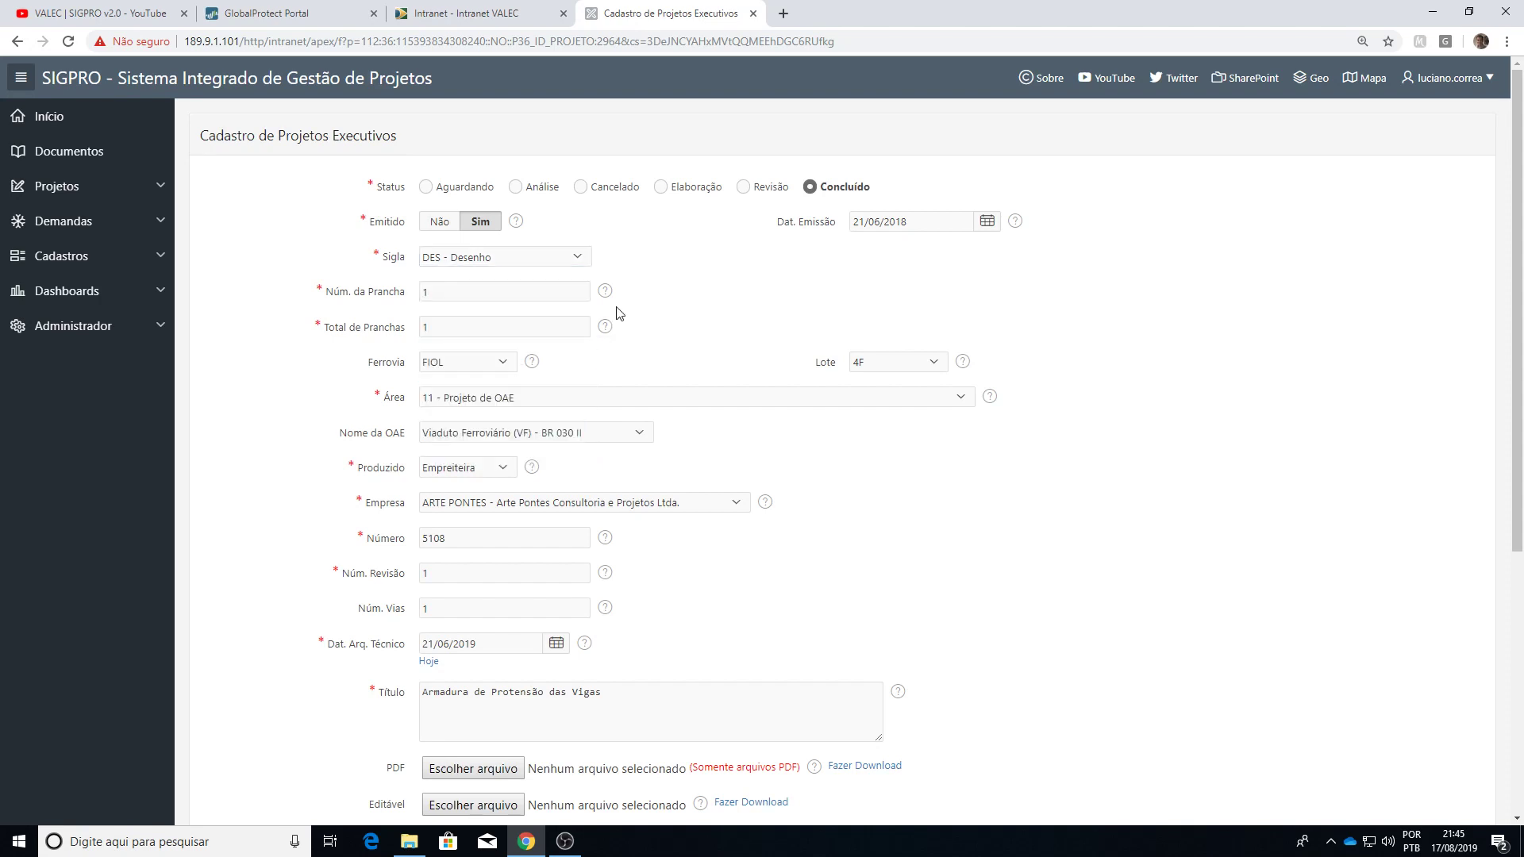
Step: Set the project's Total de Pranchas to 100
{"action": "left_click", "coordinate": [448, 292]}
{"action": "key", "text": "Tab"}
{"action": "type", "text": "100"}
Step: View the Ferrovia, Área and Nome da OAE options, keeping the current selections
{"action": "left_click", "coordinate": [504, 363]}
{"action": "left_click", "coordinate": [504, 364]}
{"action": "left_click", "coordinate": [526, 398]}
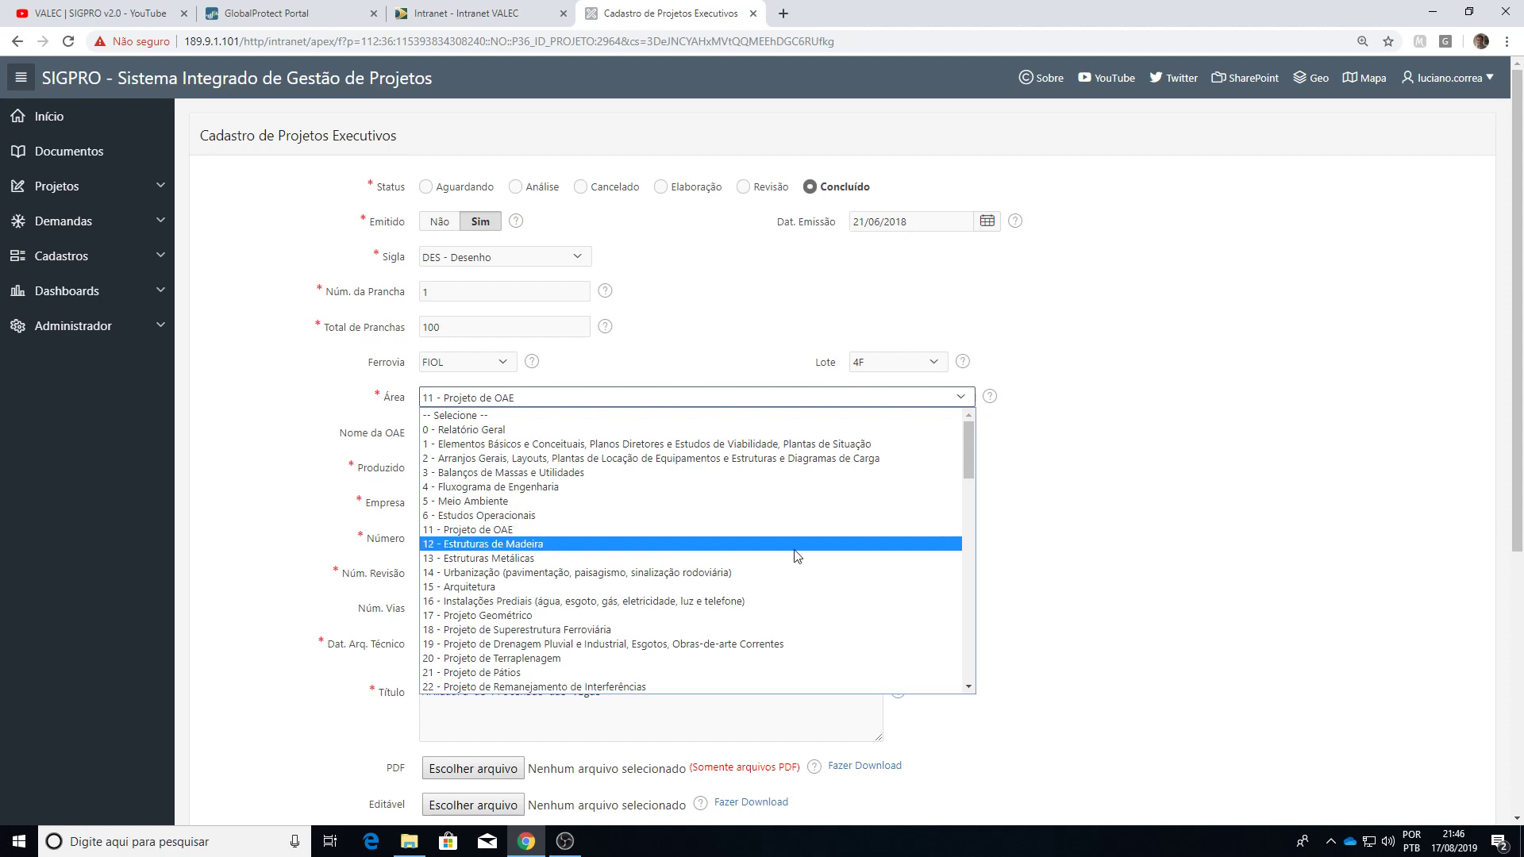
{"action": "left_click", "coordinate": [996, 544]}
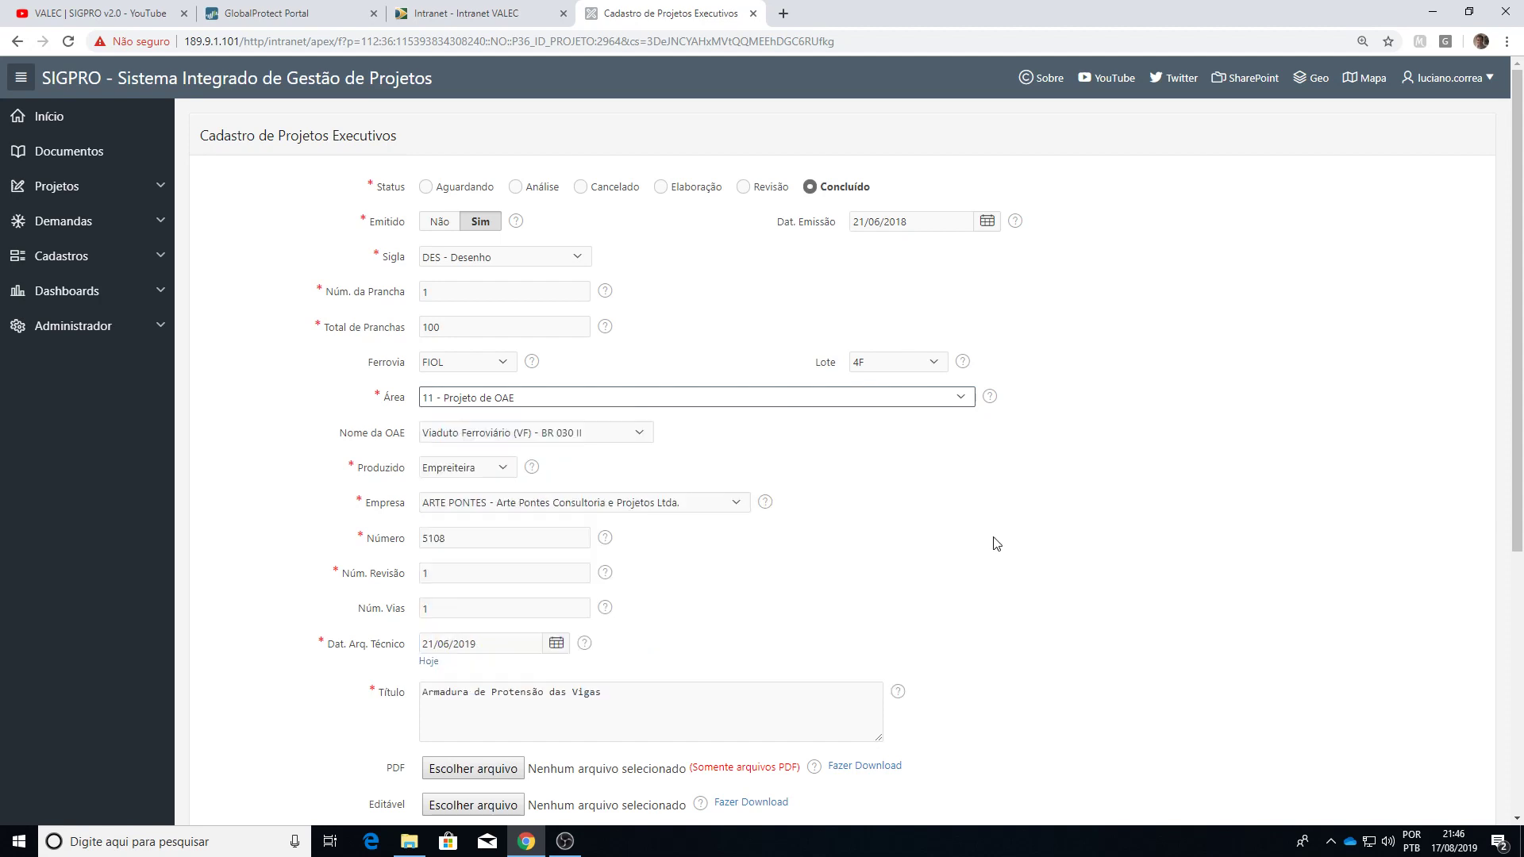
{"action": "left_click", "coordinate": [511, 438]}
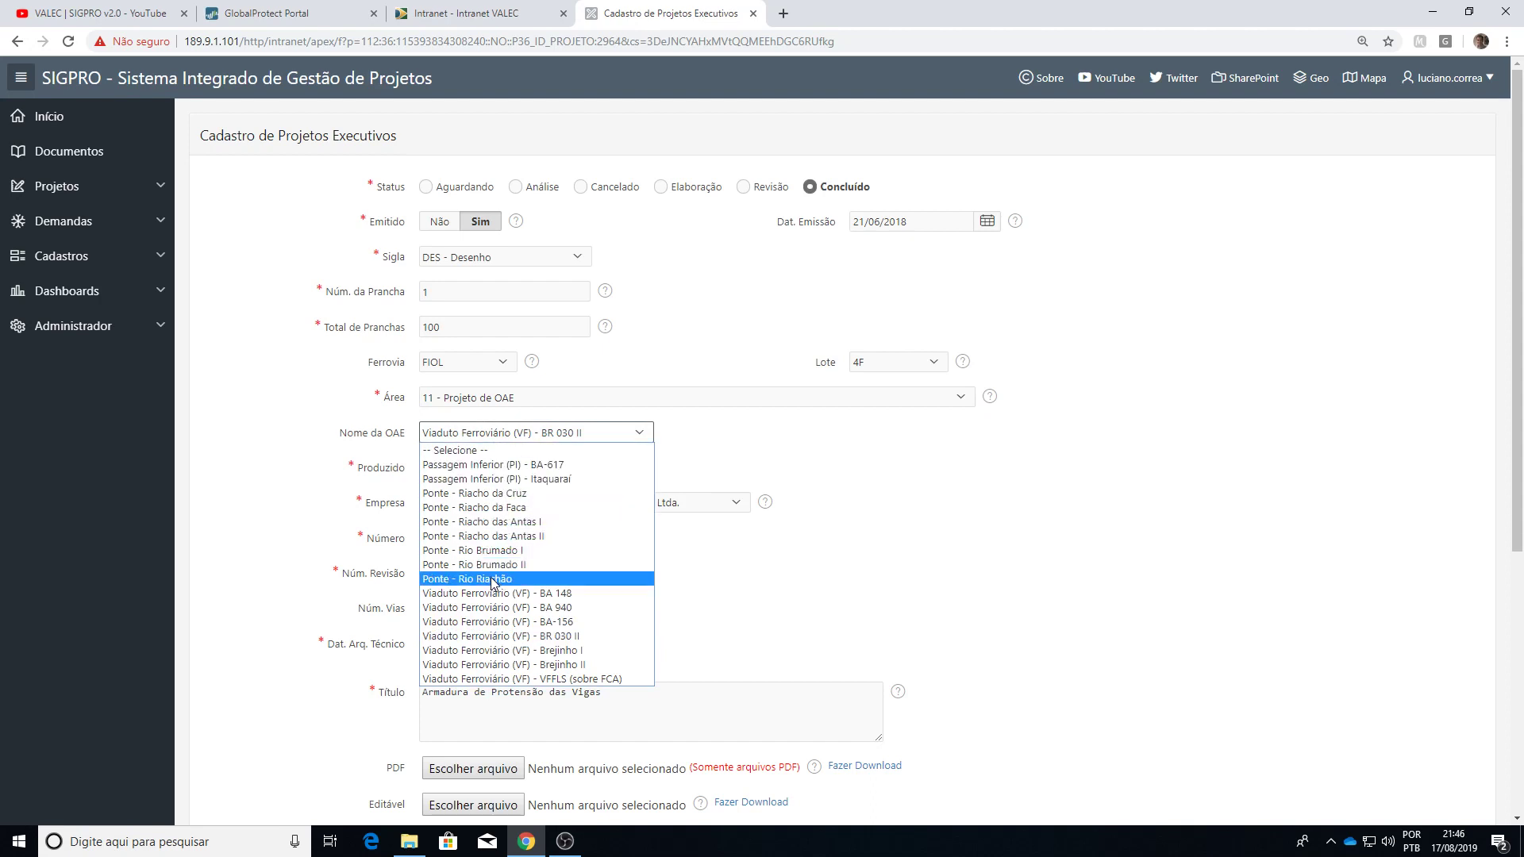
{"action": "left_click", "coordinate": [752, 461]}
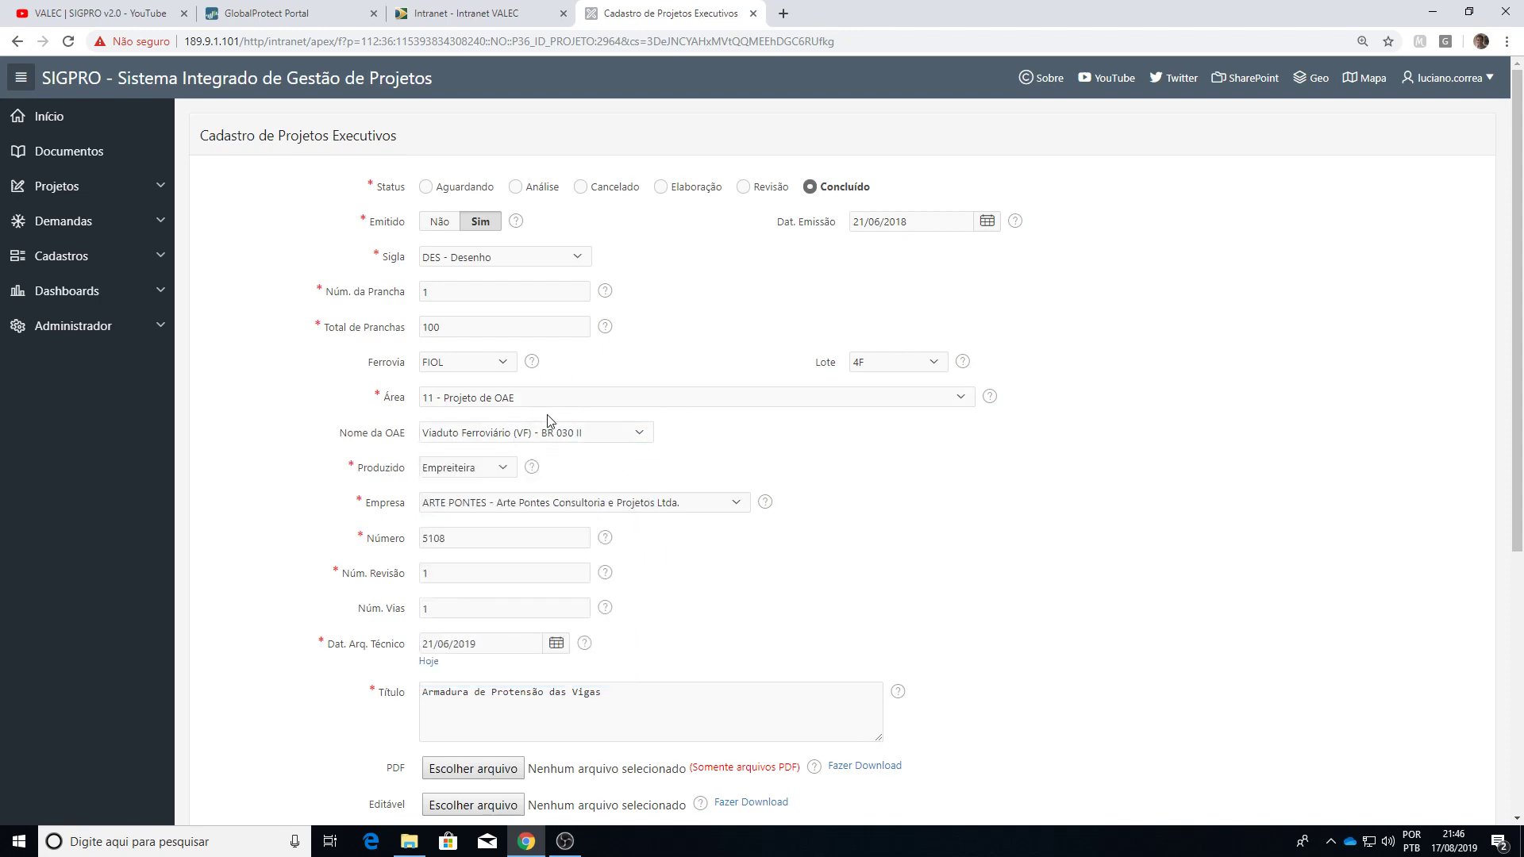
Step: View the available Produzido and Empresa options, keeping the current selections
{"action": "left_click", "coordinate": [498, 474]}
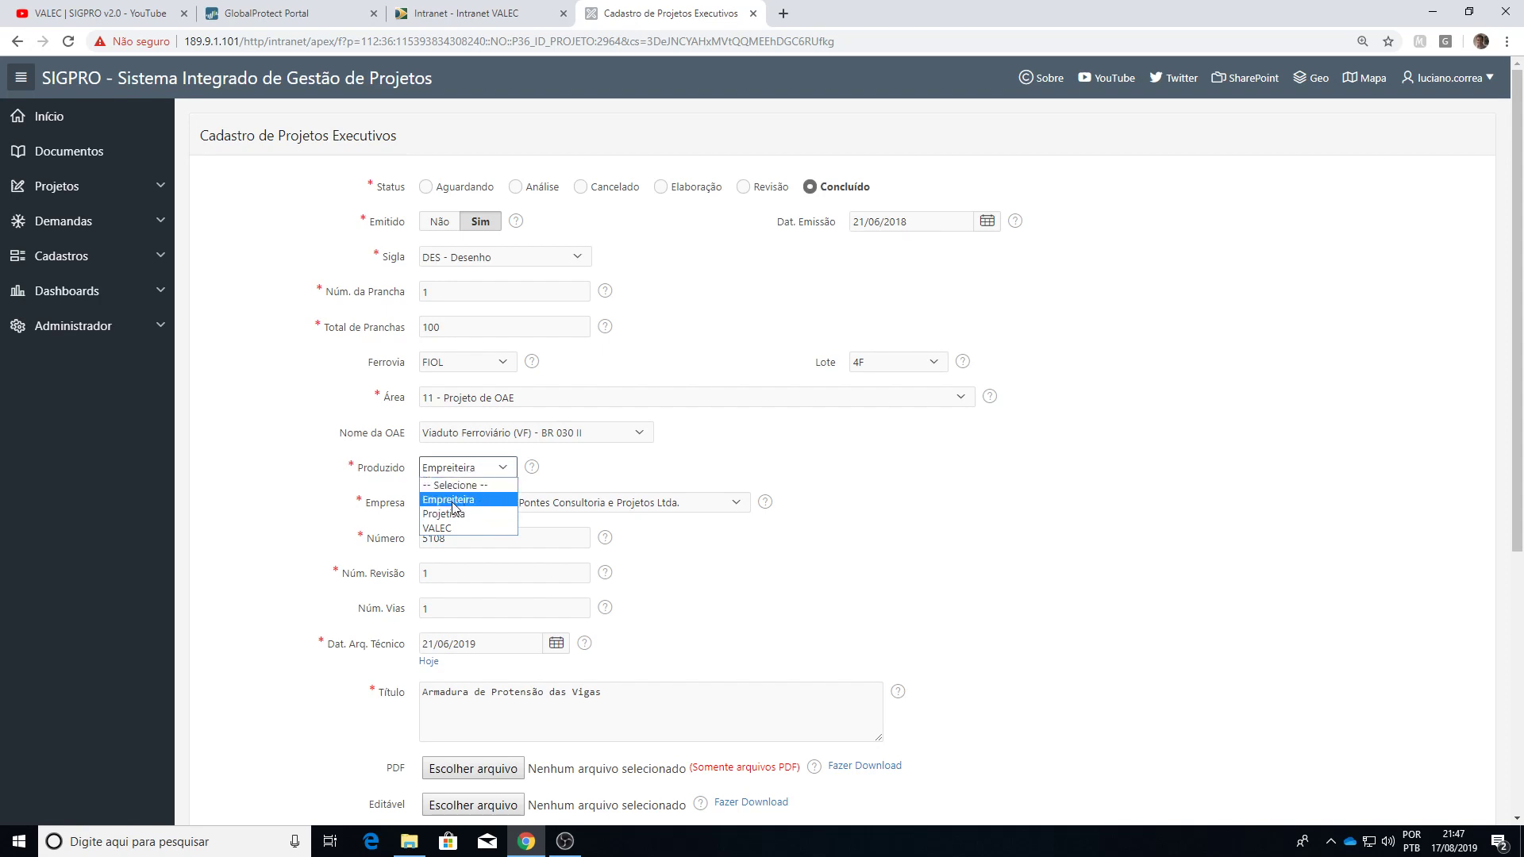
{"action": "left_click", "coordinate": [577, 476]}
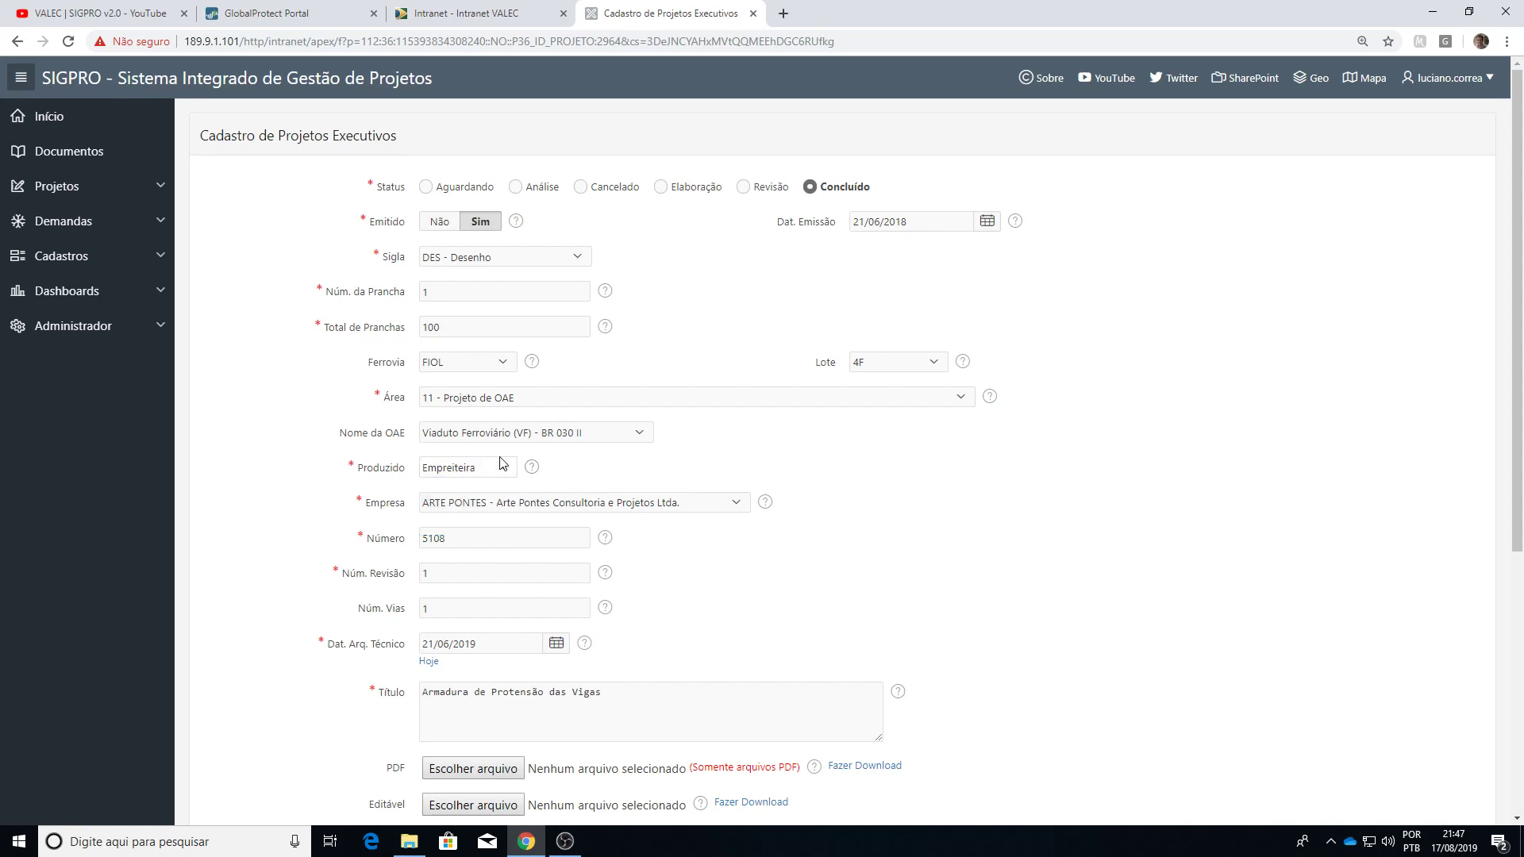
{"action": "left_click", "coordinate": [503, 503]}
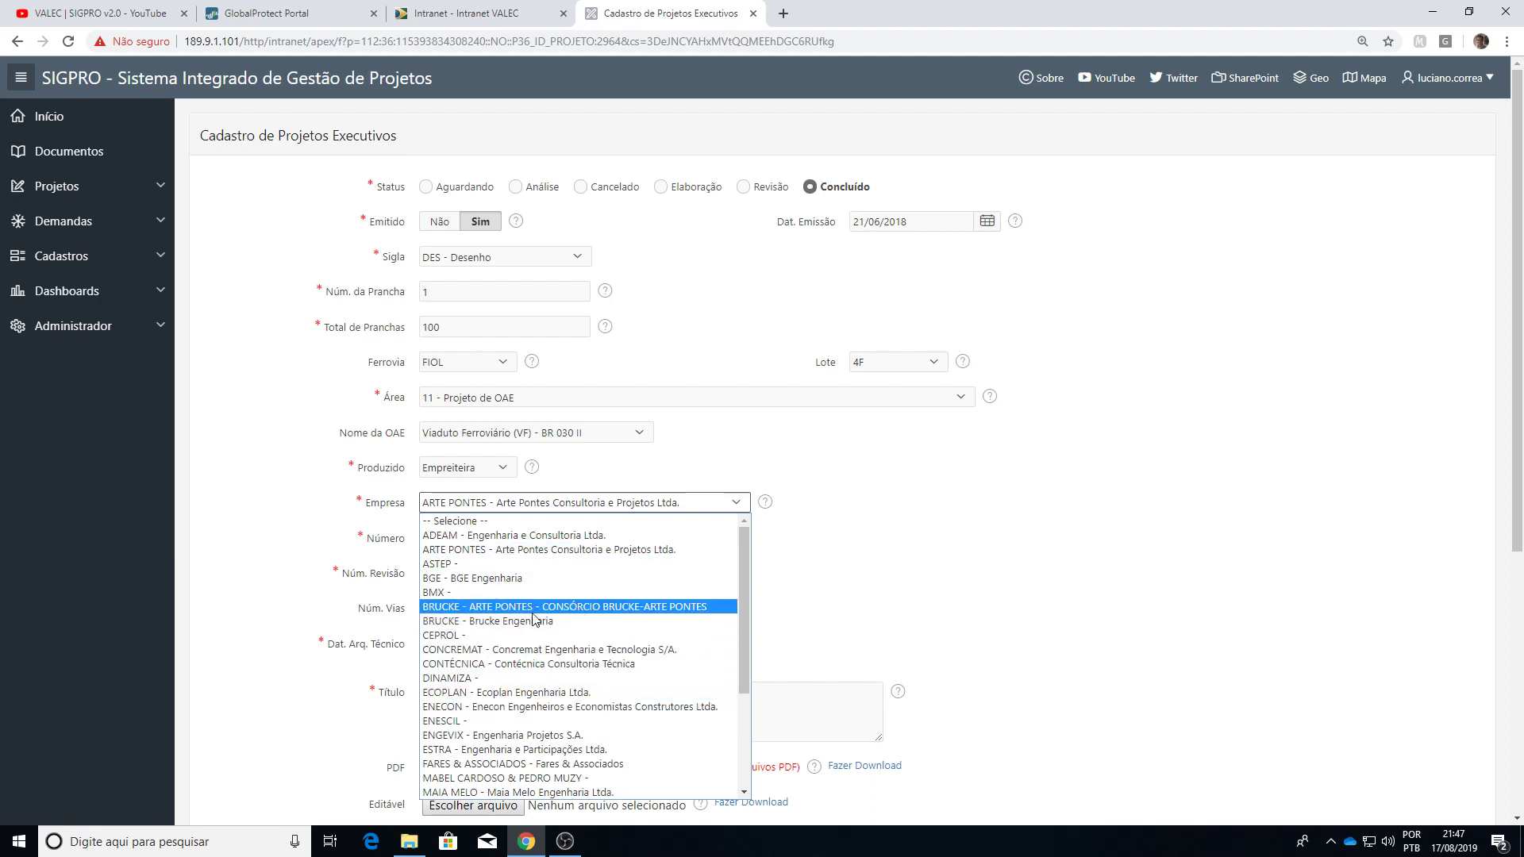
{"action": "left_click", "coordinate": [826, 606]}
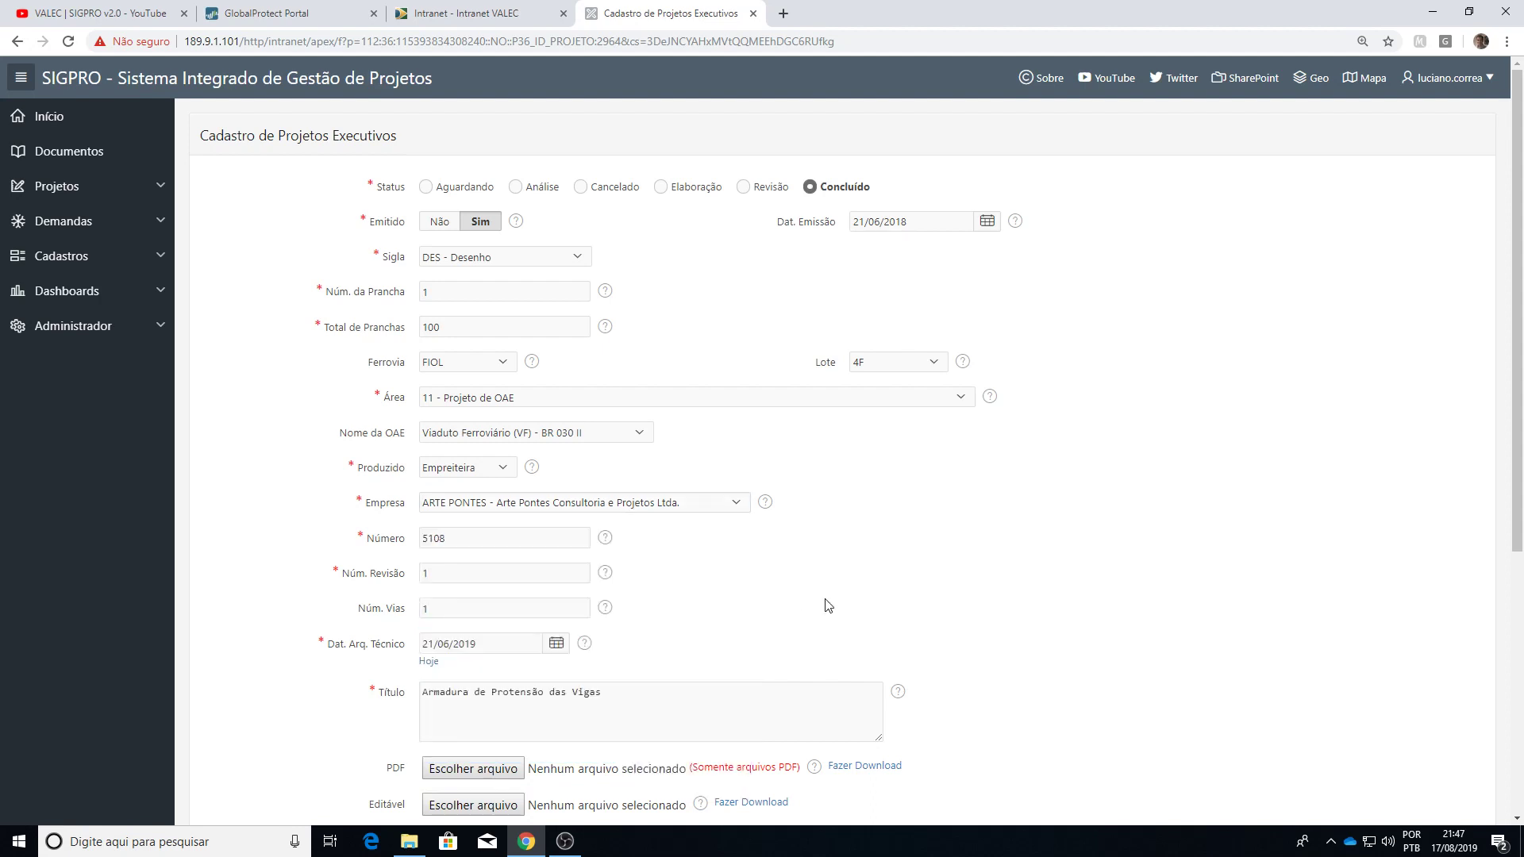
Step: Review the Número, Núm. Revisão, Núm. Vias and Dat. Arq. Técnico fields of the project record
{"action": "left_click", "coordinate": [456, 538]}
{"action": "left_click_drag", "start_coordinate": [467, 541], "coordinate": [420, 542]}
{"action": "left_click", "coordinate": [475, 540]}
{"action": "scroll", "coordinate": [476, 532], "scroll_direction": "down", "scroll_amount": 1}
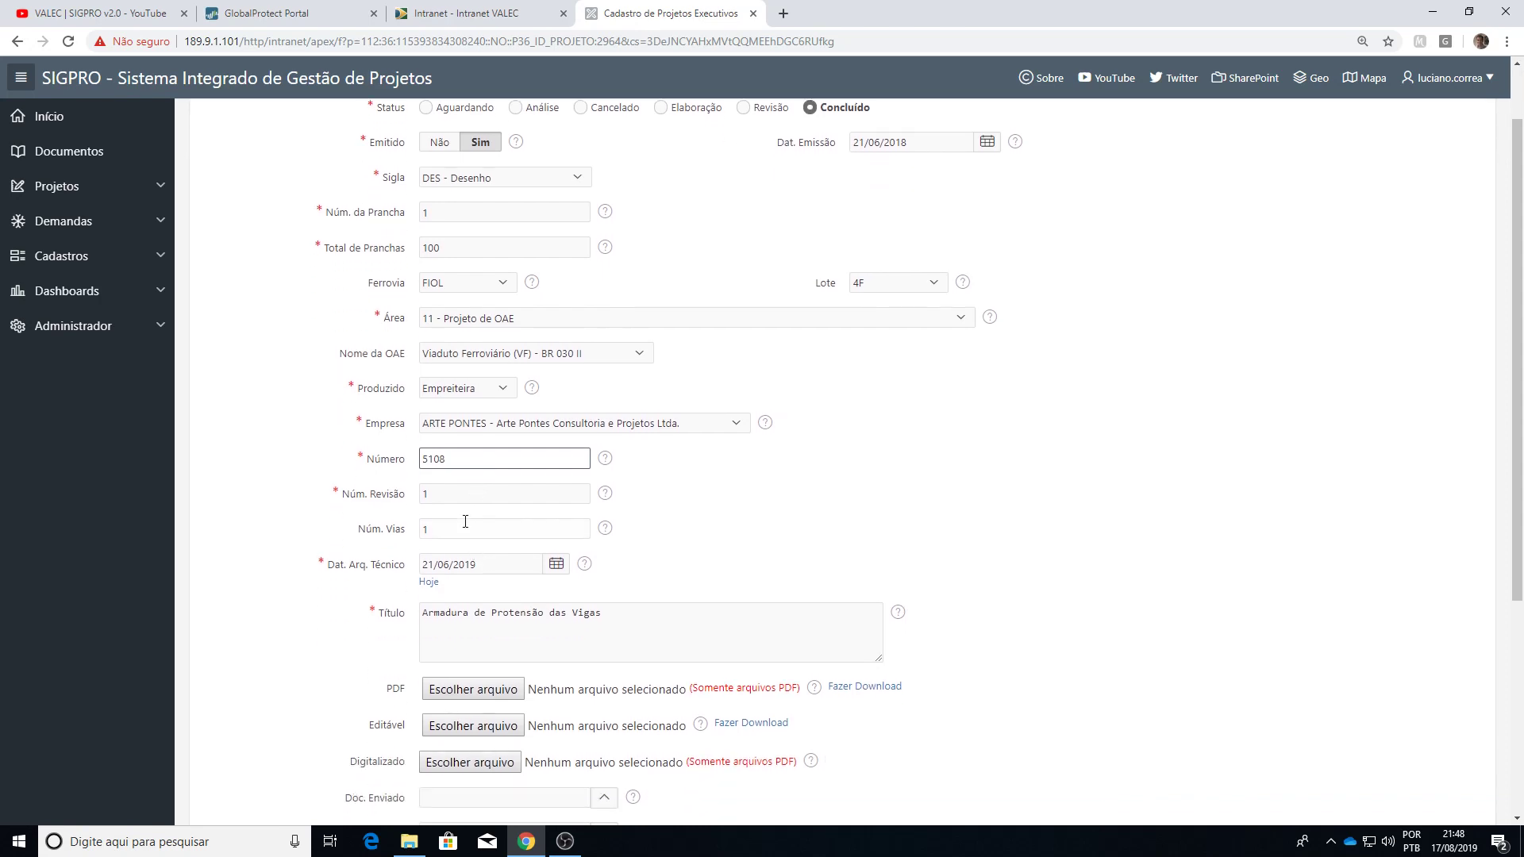
{"action": "left_click", "coordinate": [437, 491]}
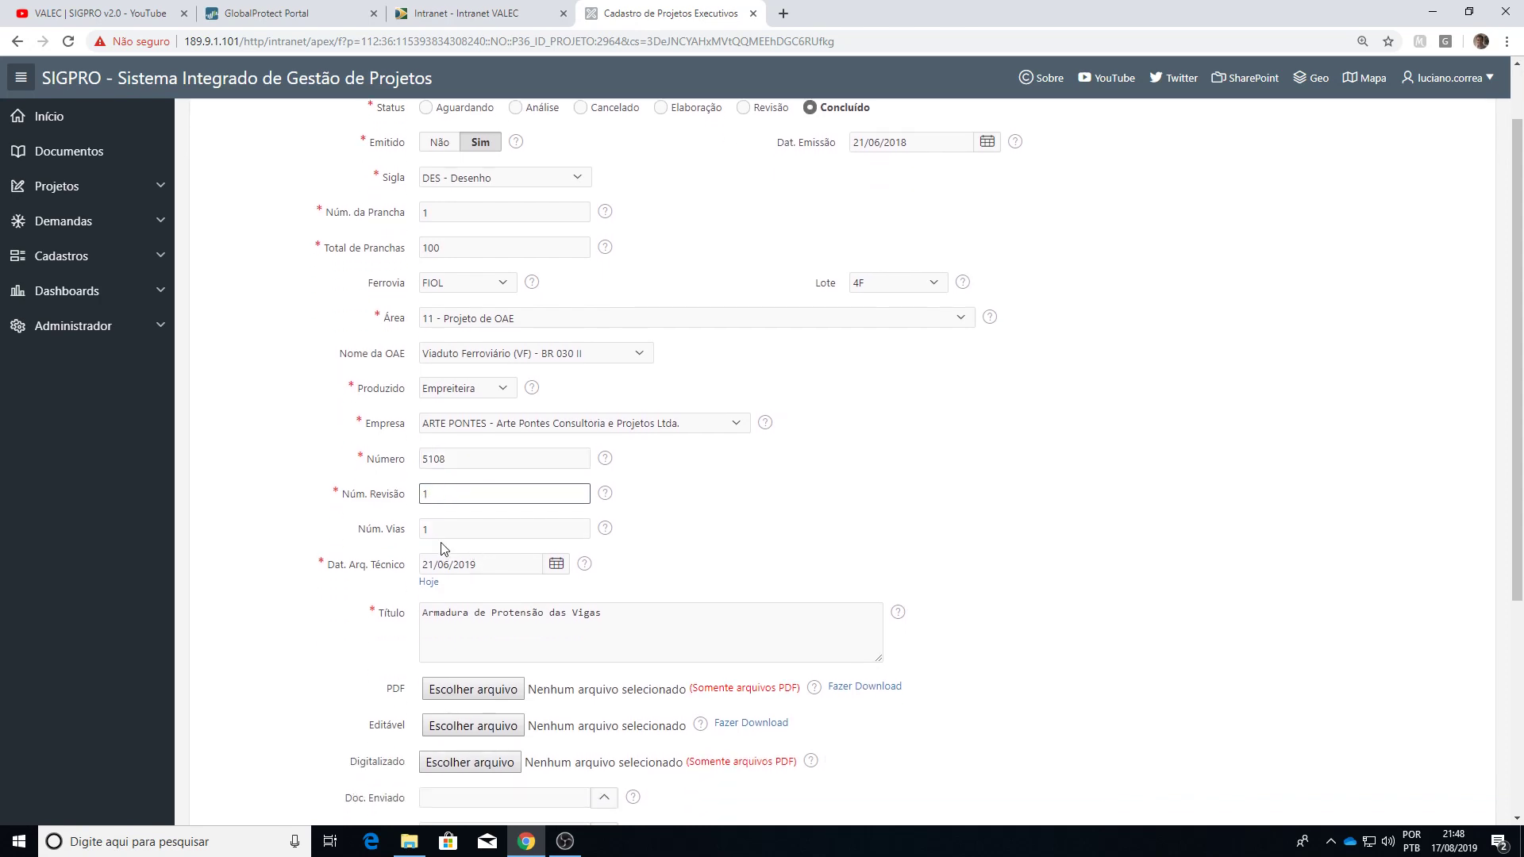
{"action": "left_click", "coordinate": [438, 529]}
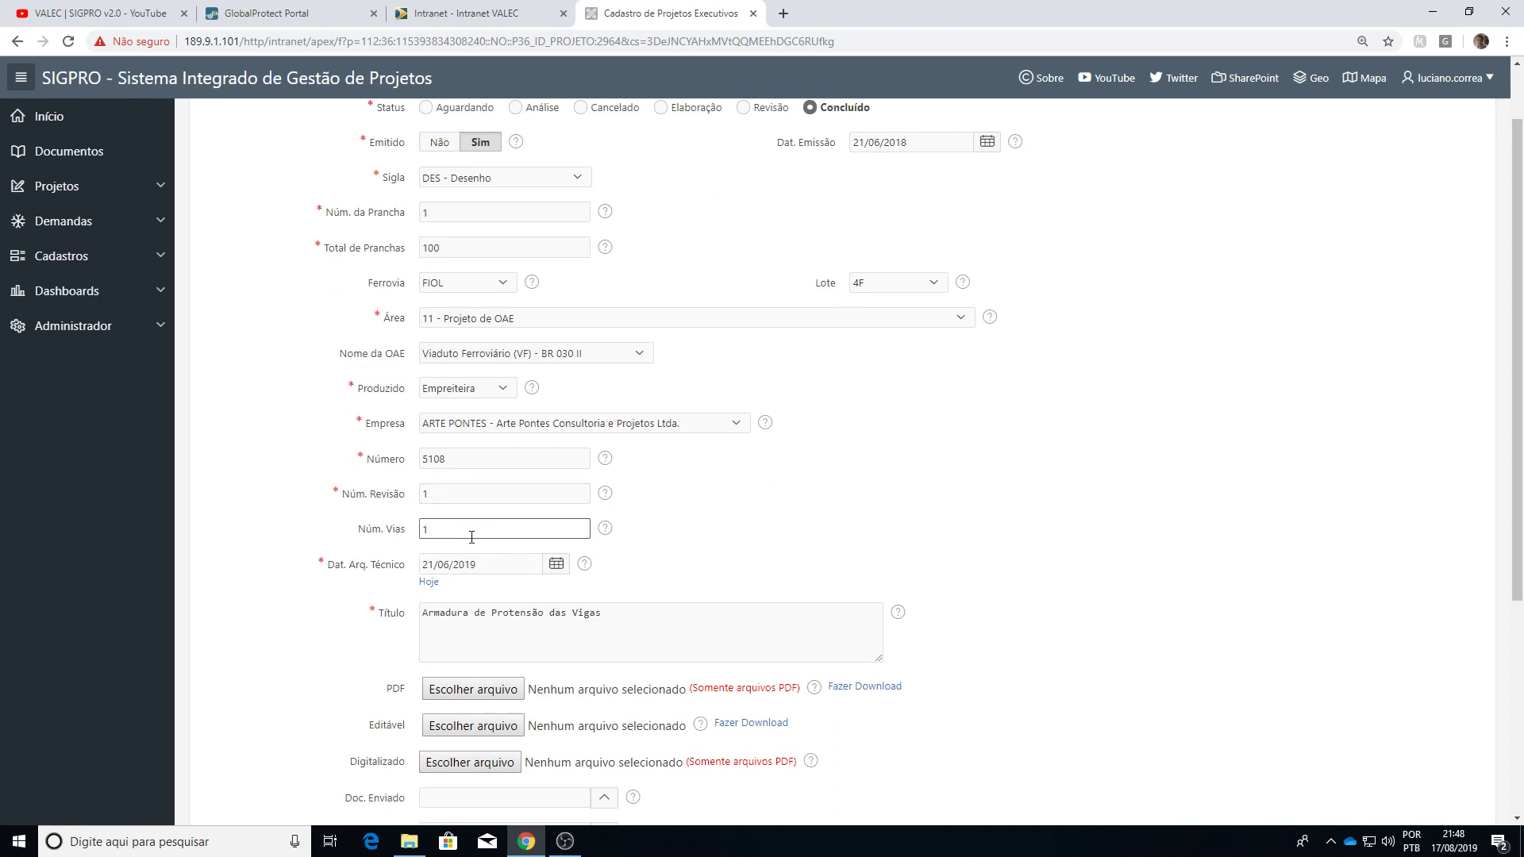
{"action": "scroll", "coordinate": [502, 538], "scroll_direction": "down", "scroll_amount": 1}
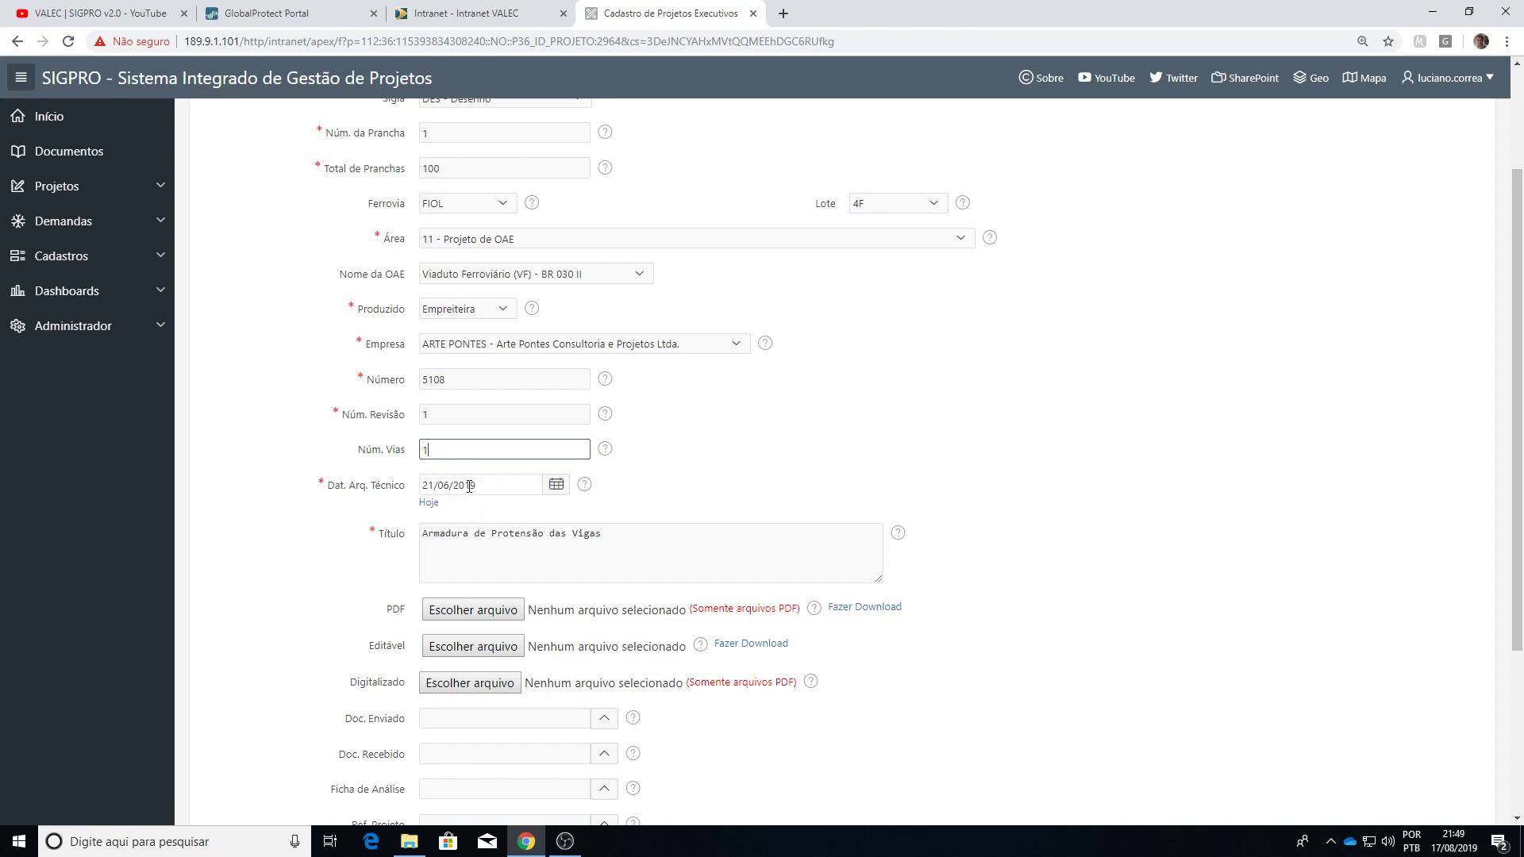
Step: Review the Título text, the Status field and the PDF, Editável and Digitalizado file upload fields
{"action": "left_click_drag", "start_coordinate": [427, 536], "coordinate": [649, 538]}
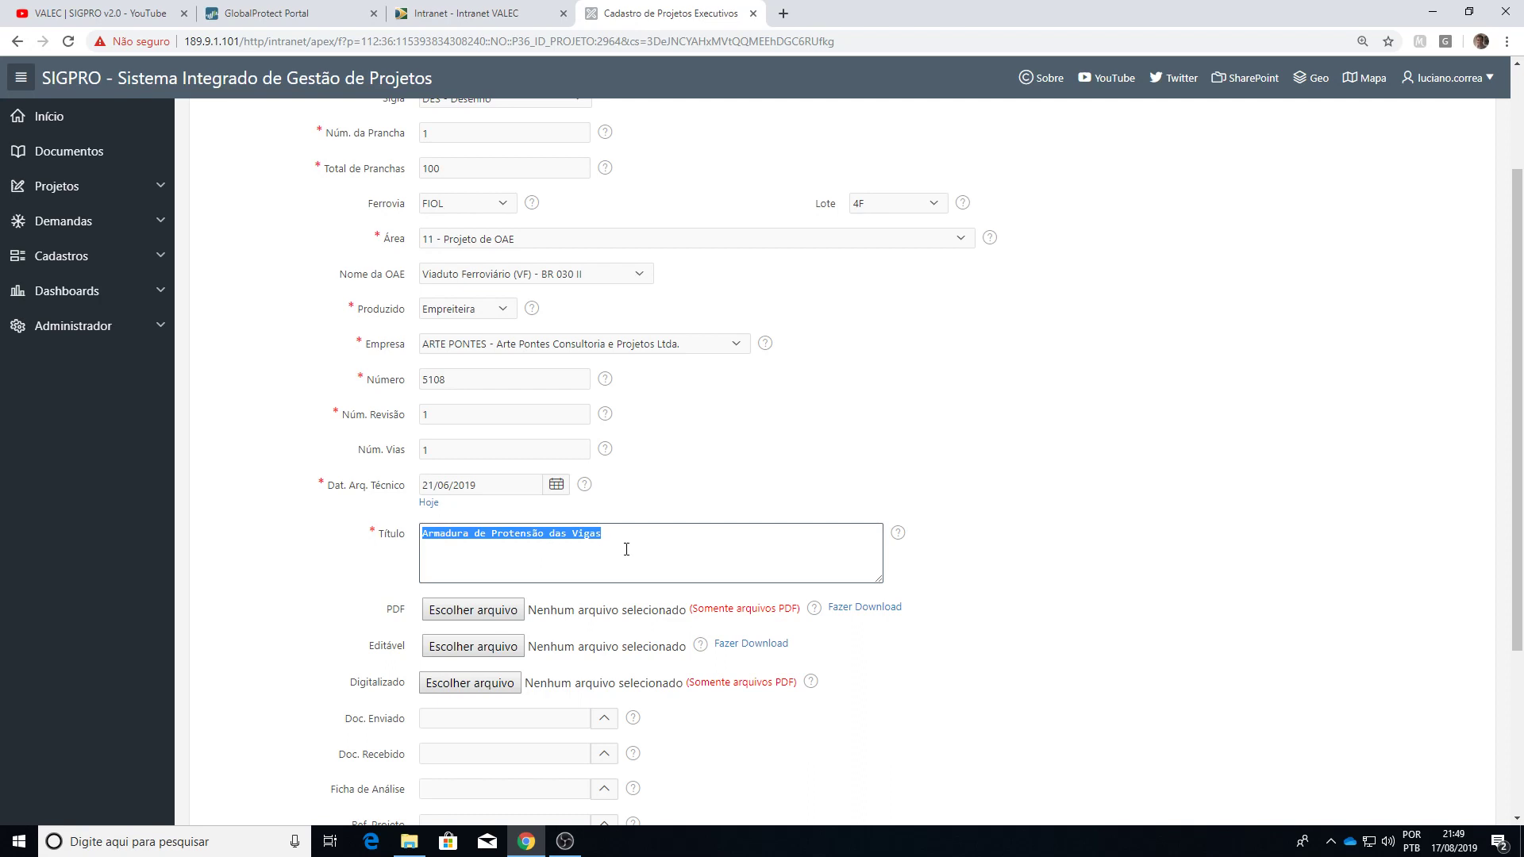
{"action": "left_click", "coordinate": [657, 534]}
{"action": "scroll", "coordinate": [674, 517], "scroll_direction": "up", "scroll_amount": 2}
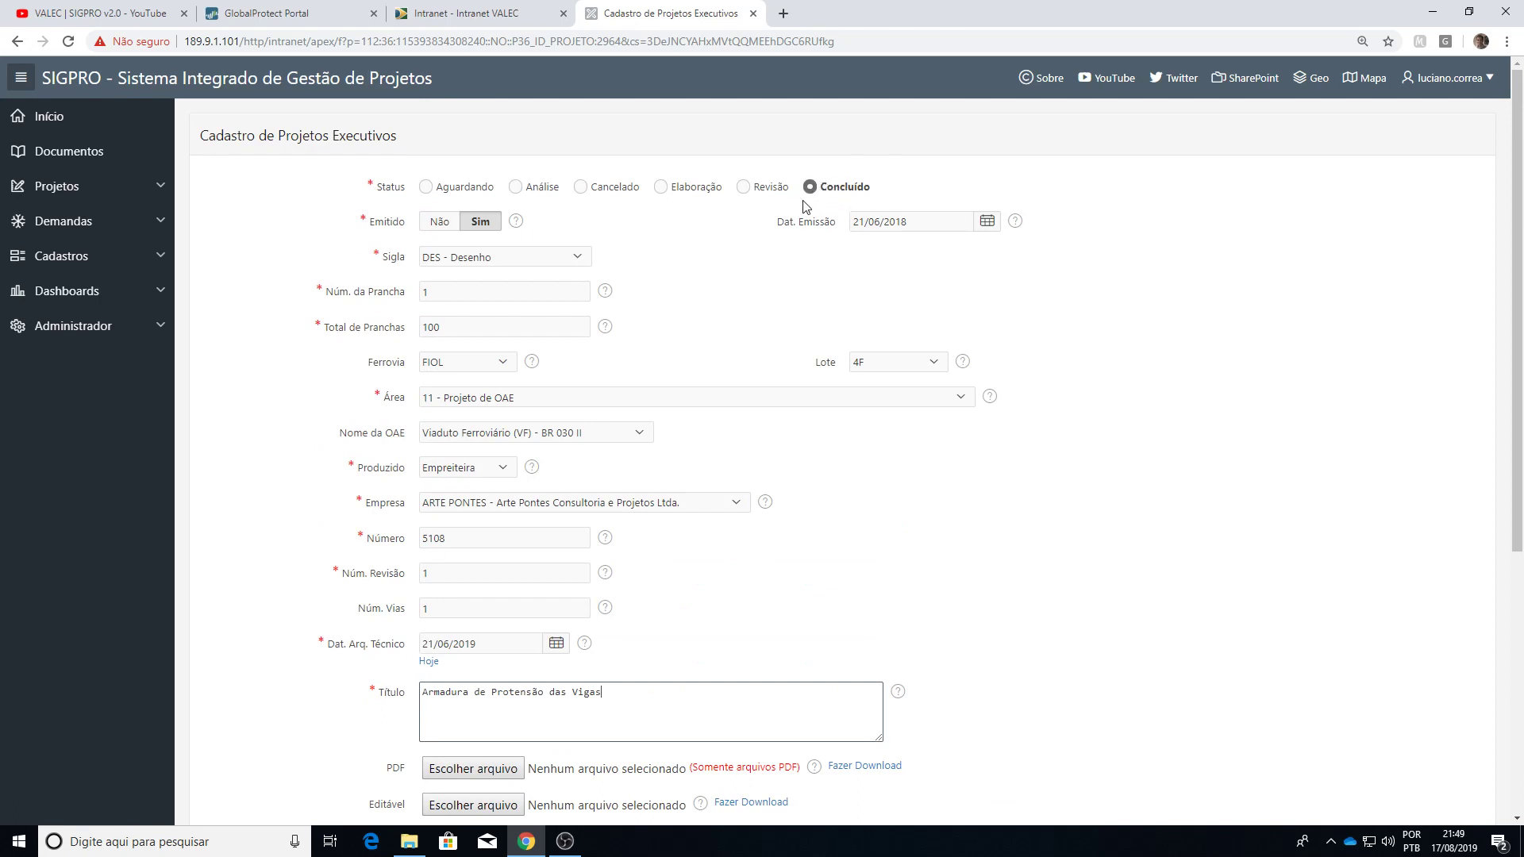
{"action": "scroll", "coordinate": [708, 488], "scroll_direction": "down", "scroll_amount": 2}
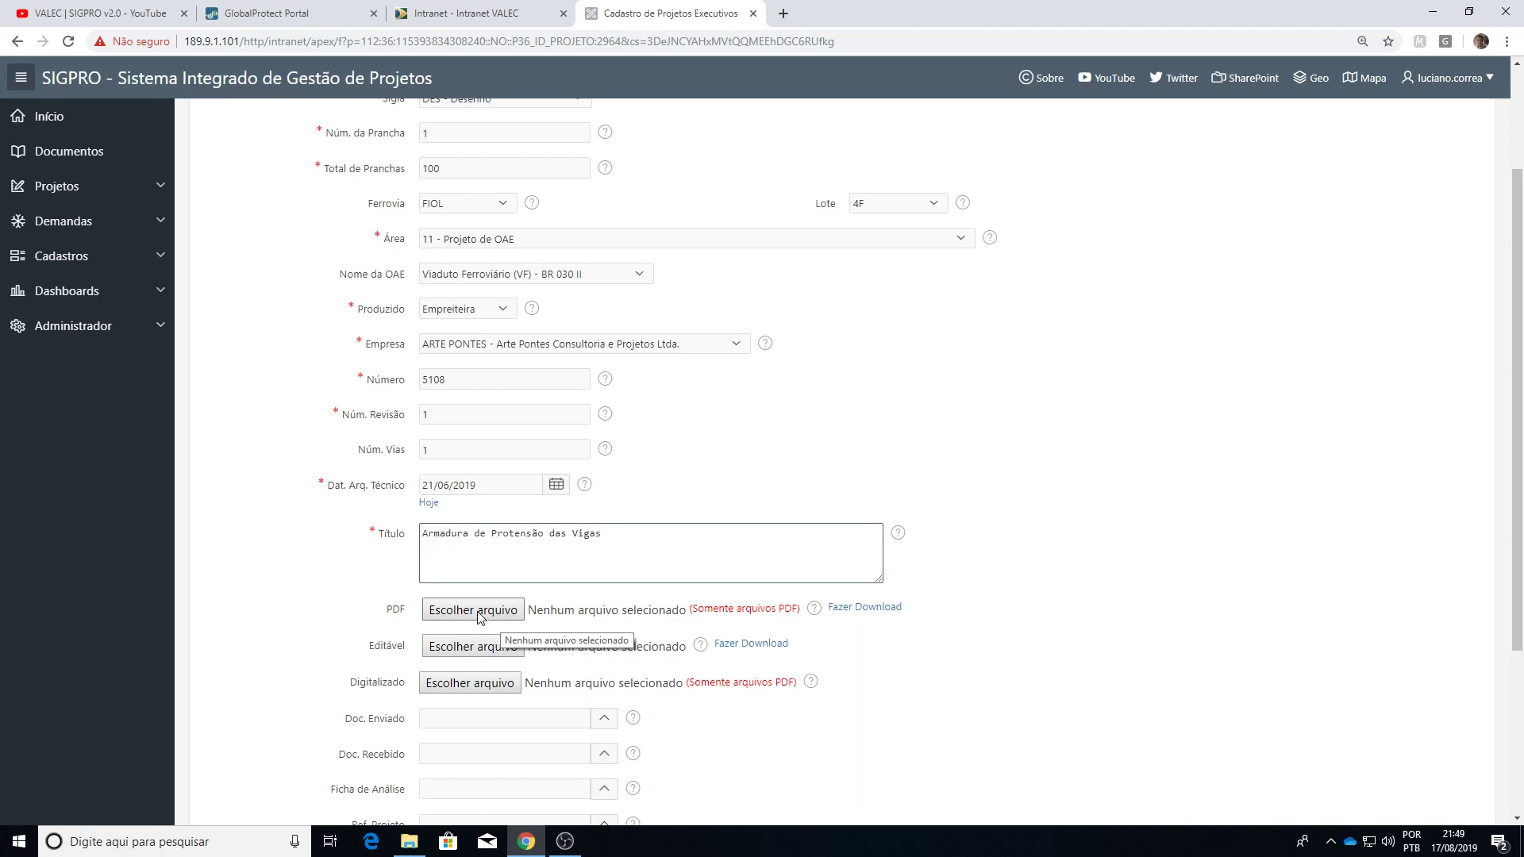
{"action": "scroll", "coordinate": [500, 333], "scroll_direction": "up", "scroll_amount": 1}
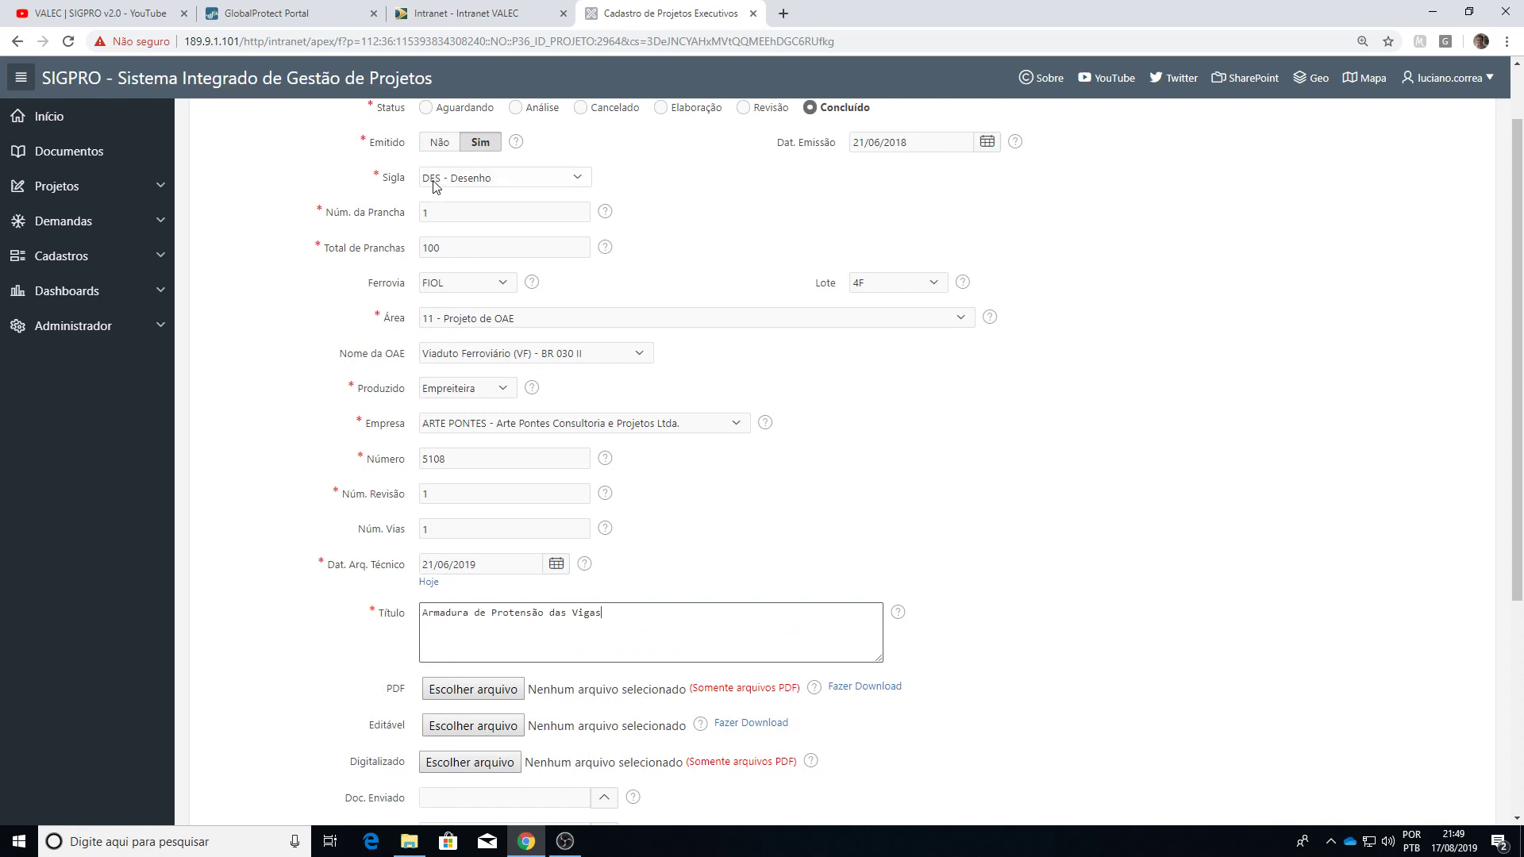
{"action": "scroll", "coordinate": [584, 605], "scroll_direction": "down", "scroll_amount": 1}
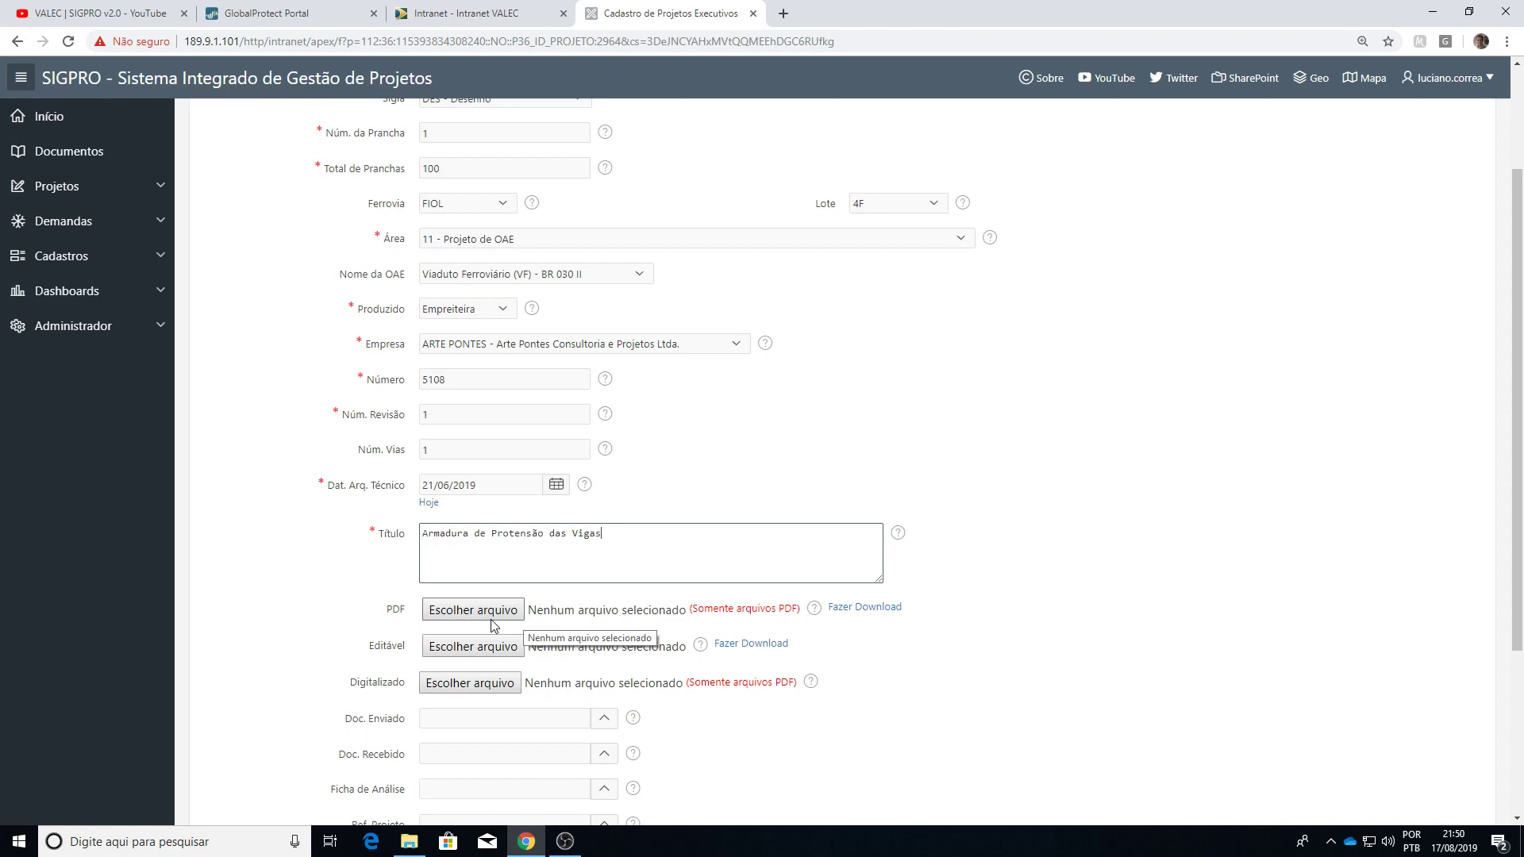
{"action": "scroll", "coordinate": [498, 694], "scroll_direction": "down", "scroll_amount": 1}
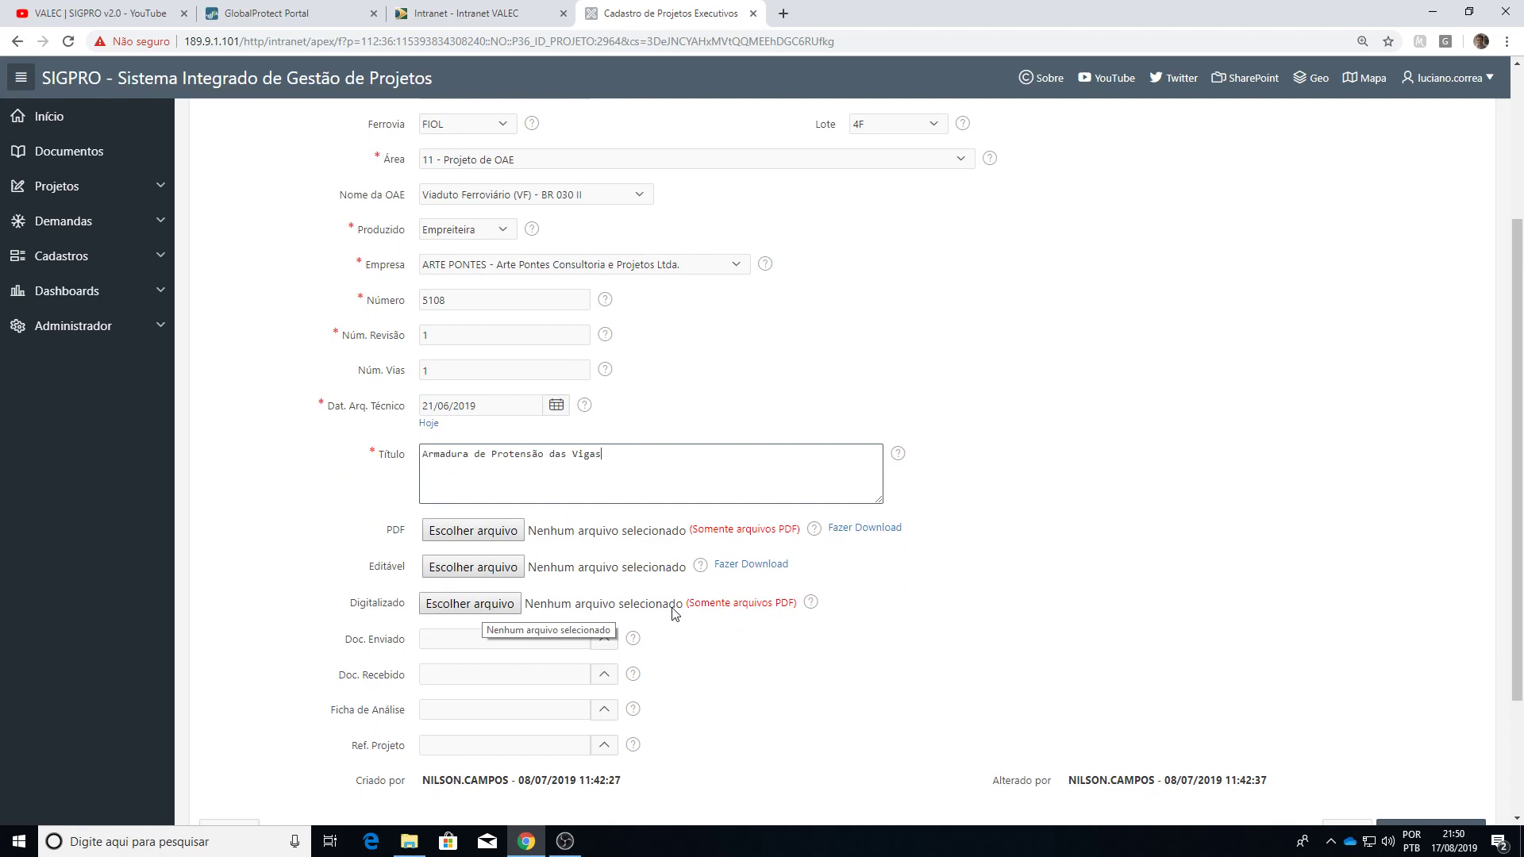
{"action": "scroll", "coordinate": [663, 598], "scroll_direction": "down", "scroll_amount": 1}
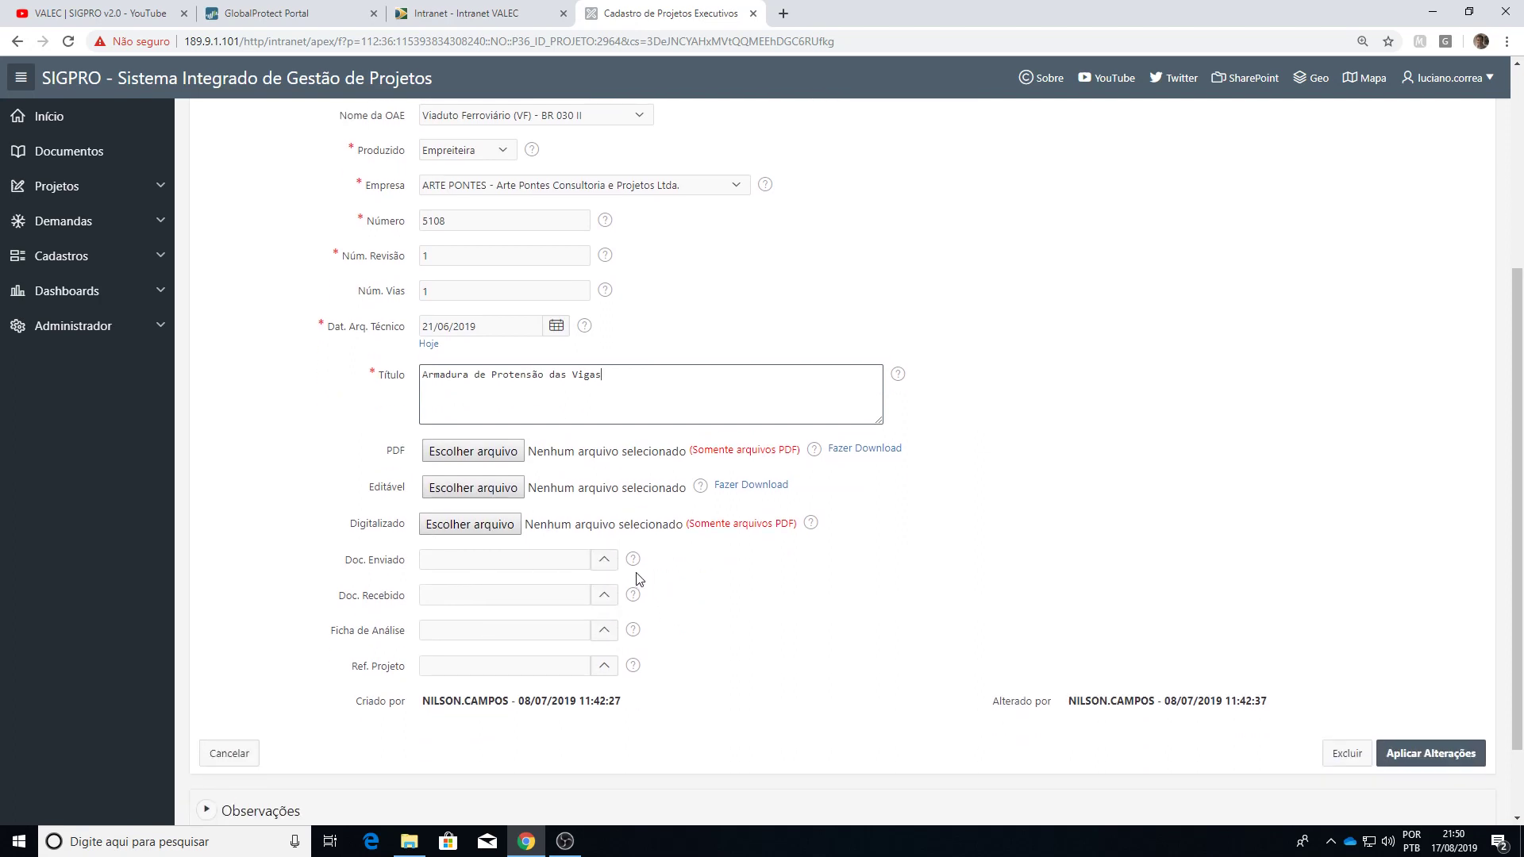
{"action": "scroll", "coordinate": [639, 579], "scroll_direction": "up", "scroll_amount": 3}
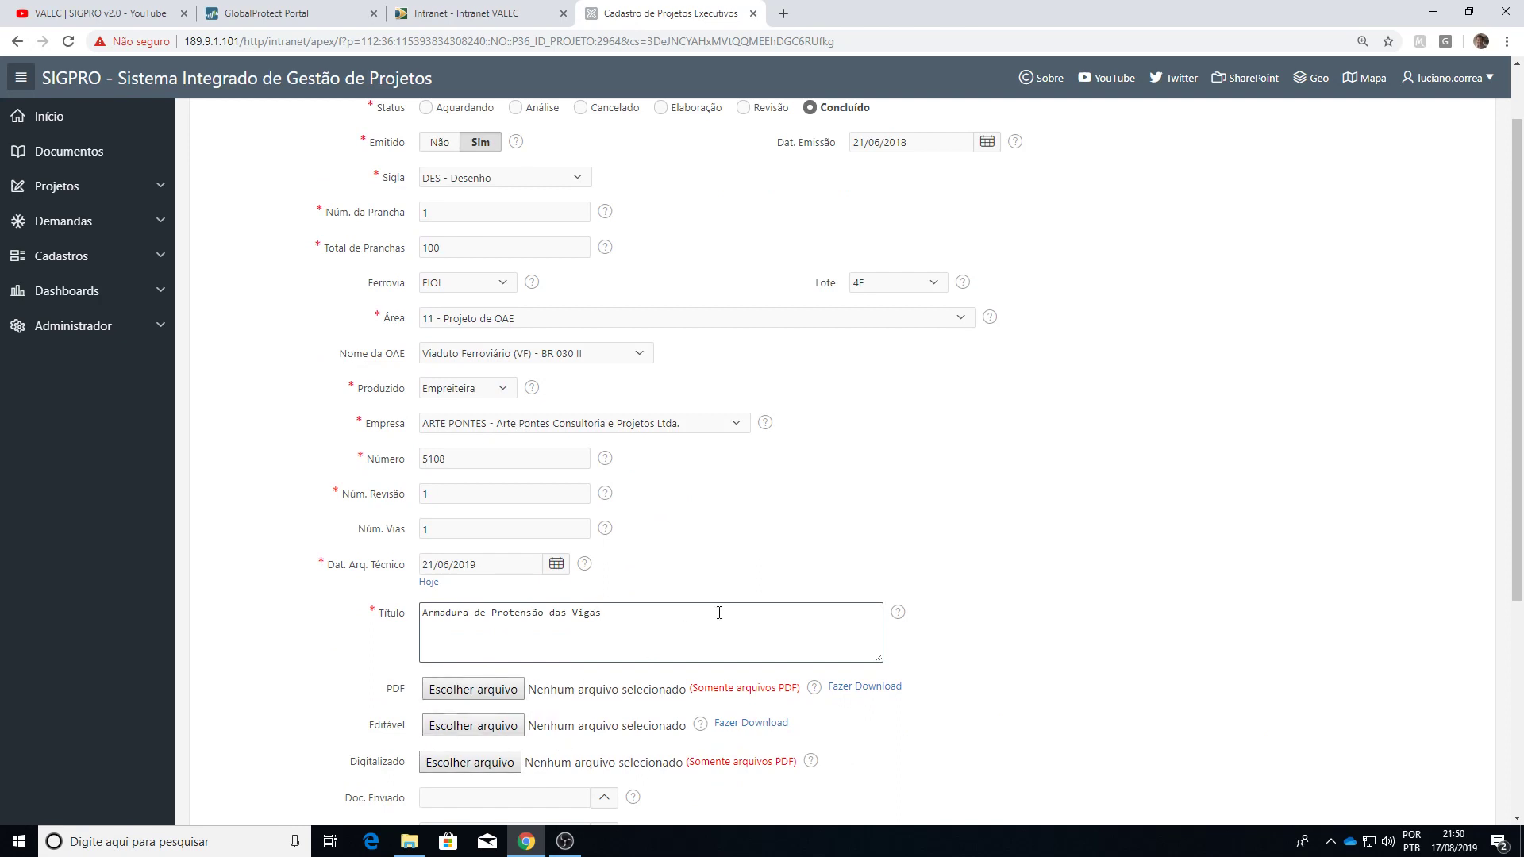
{"action": "scroll", "coordinate": [833, 153], "scroll_direction": "up", "scroll_amount": 1}
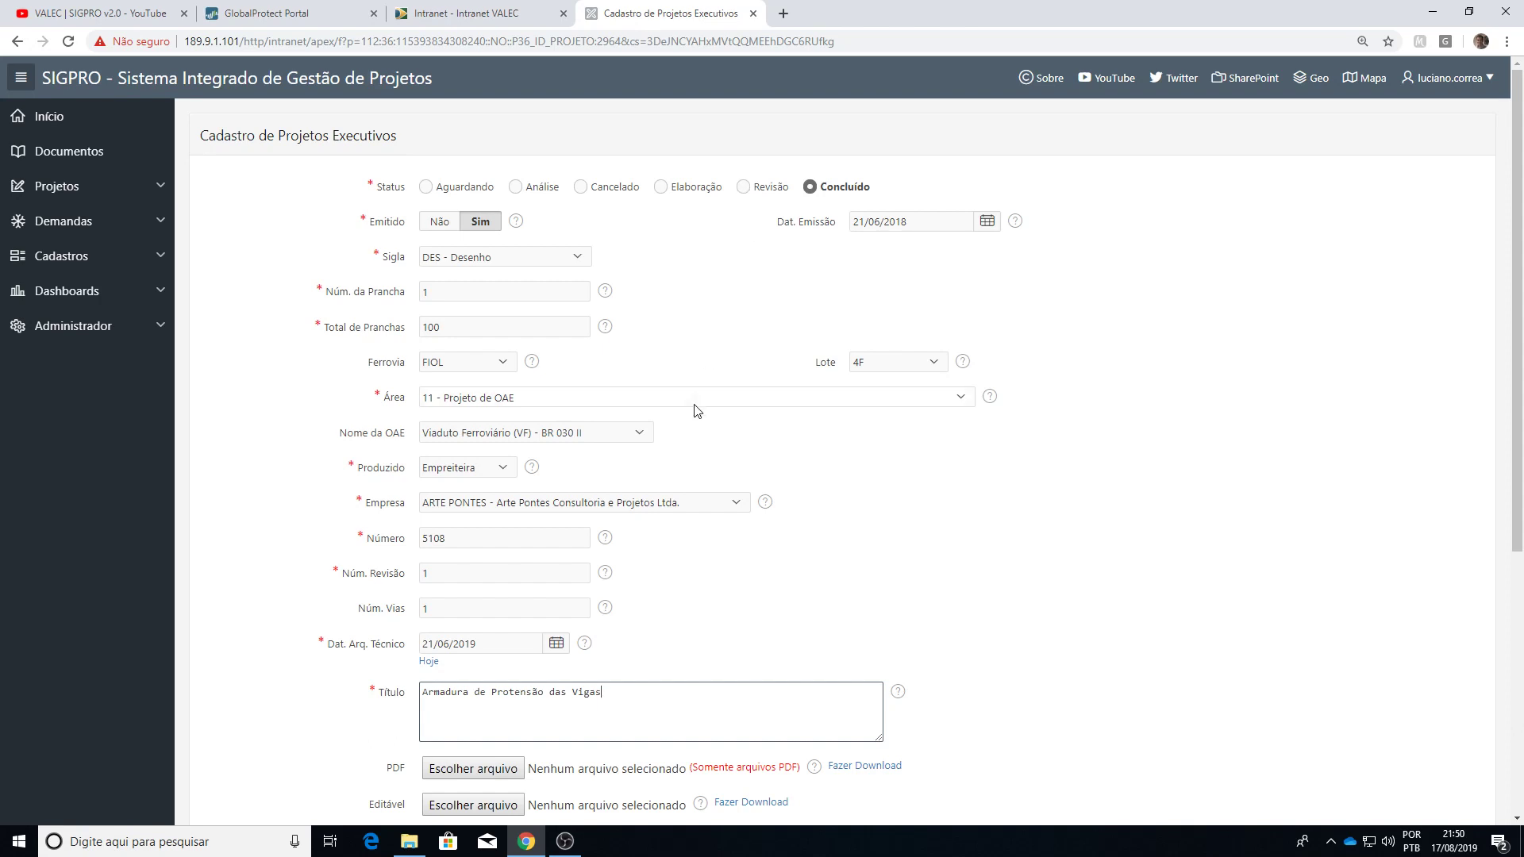
{"action": "scroll", "coordinate": [694, 408], "scroll_direction": "down", "scroll_amount": 1}
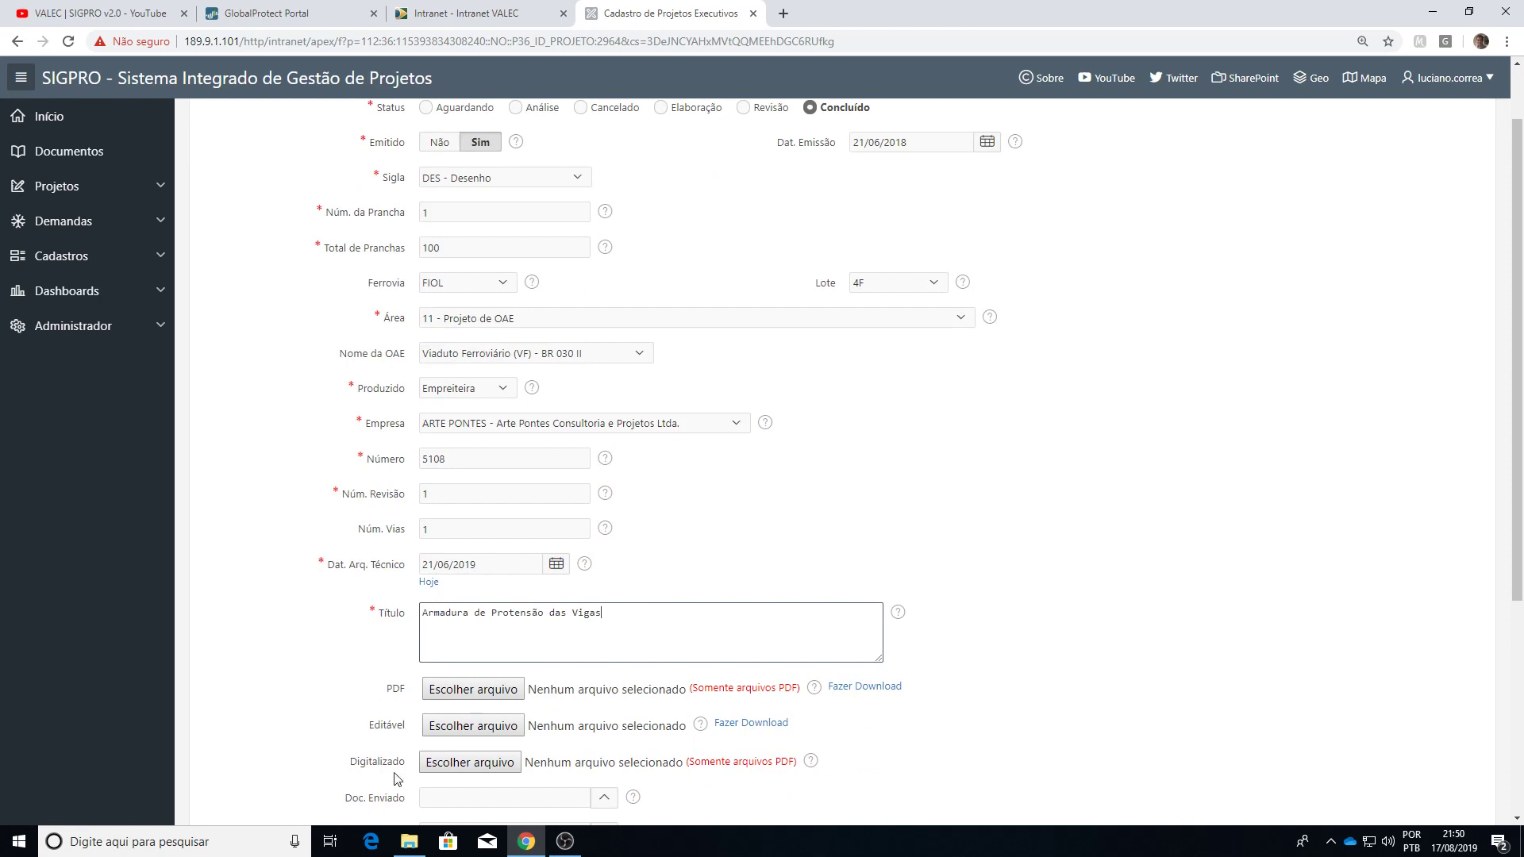
Step: Switch the project's Status to Revisão and back to Concluído to compare the file upload fields
{"action": "left_click", "coordinate": [742, 107]}
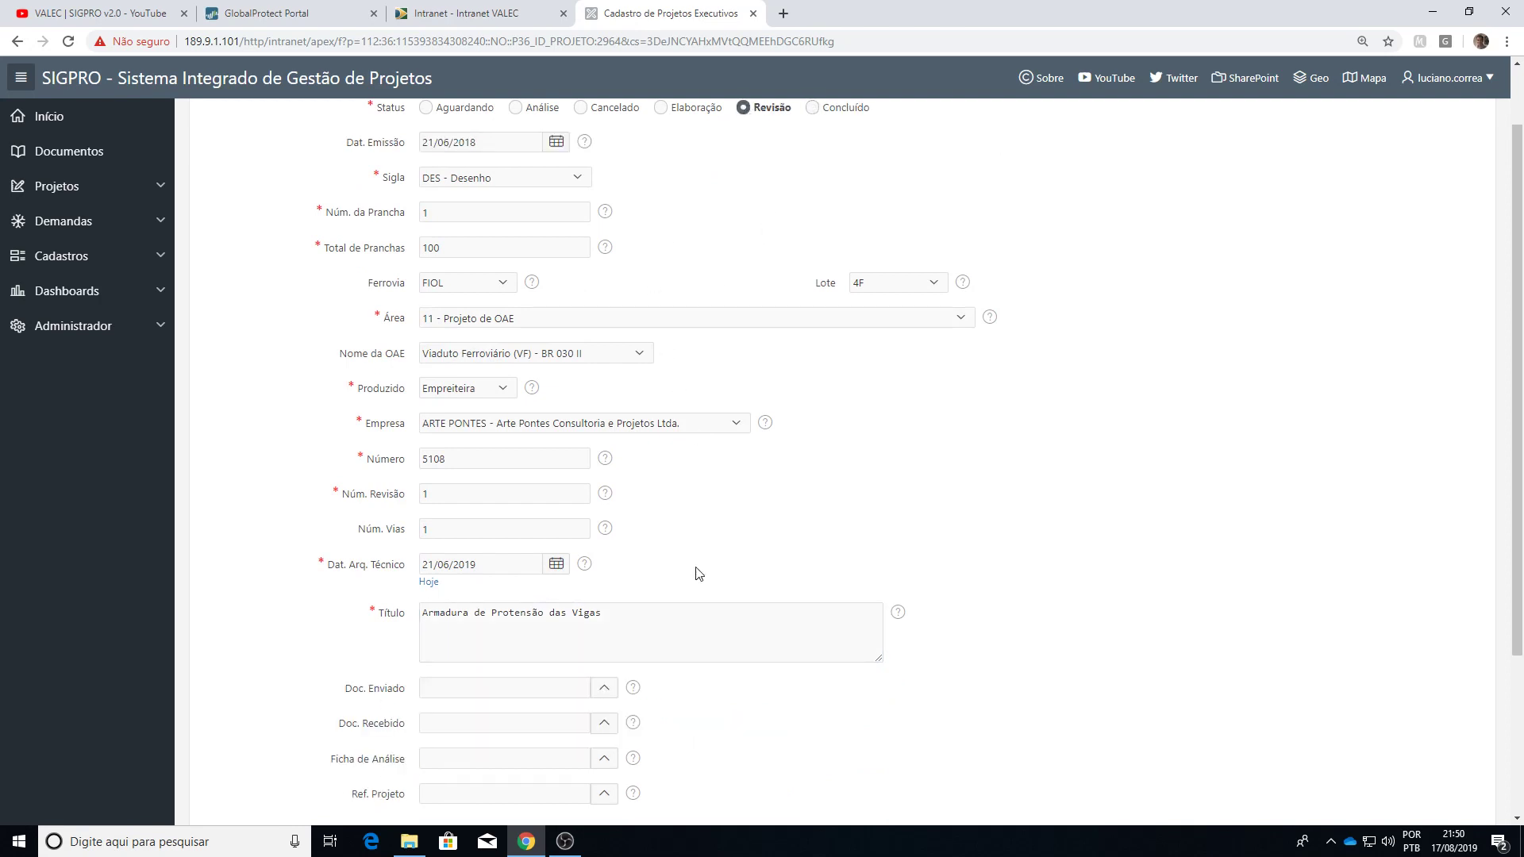
{"action": "left_click", "coordinate": [811, 108]}
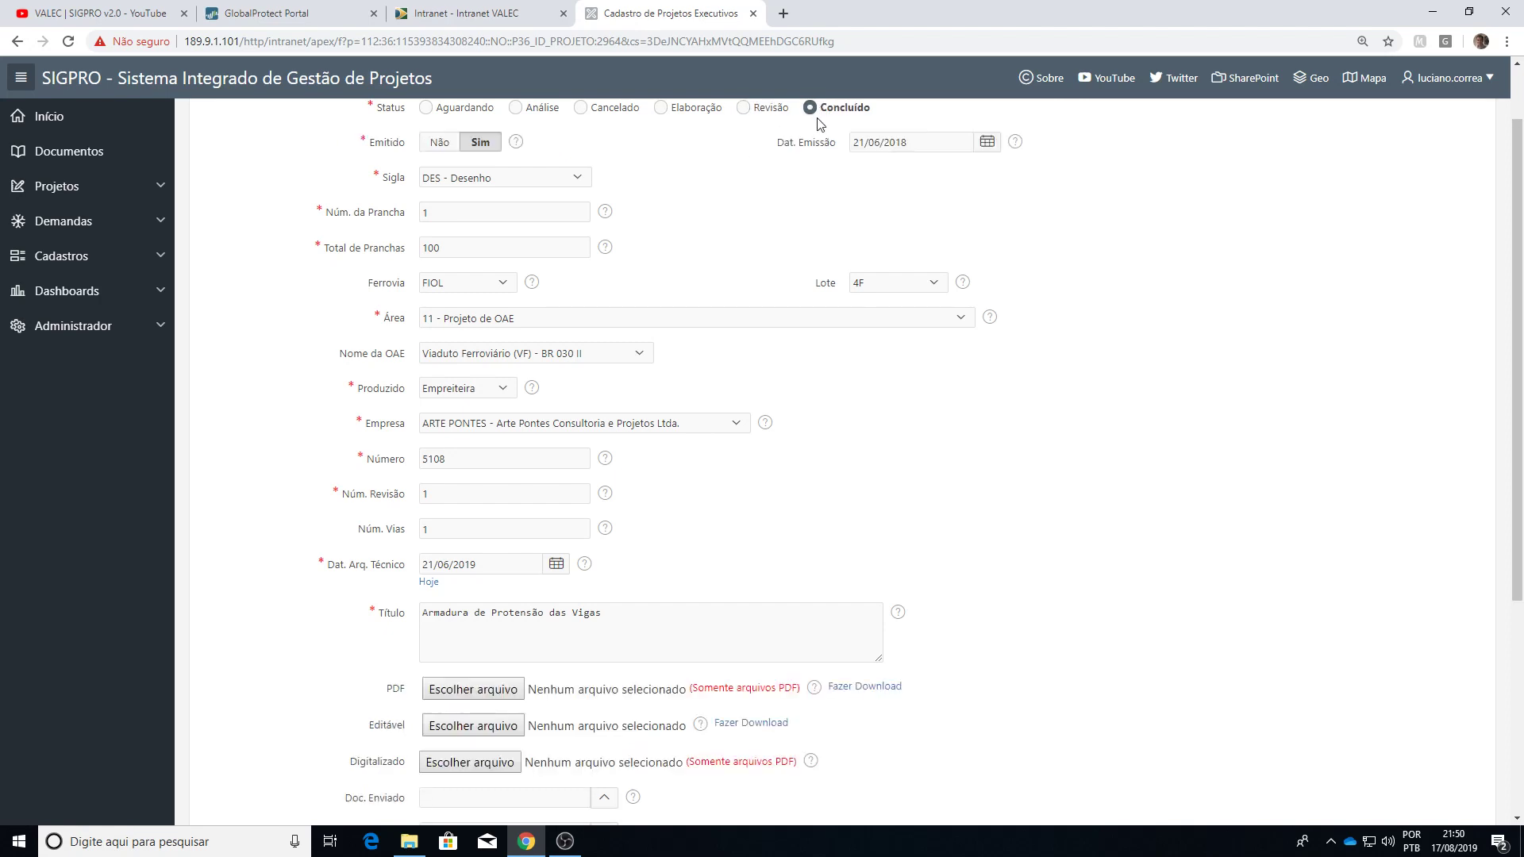
{"action": "scroll", "coordinate": [526, 637], "scroll_direction": "down", "scroll_amount": 1}
{"action": "scroll", "coordinate": [670, 589], "scroll_direction": "up", "scroll_amount": 2}
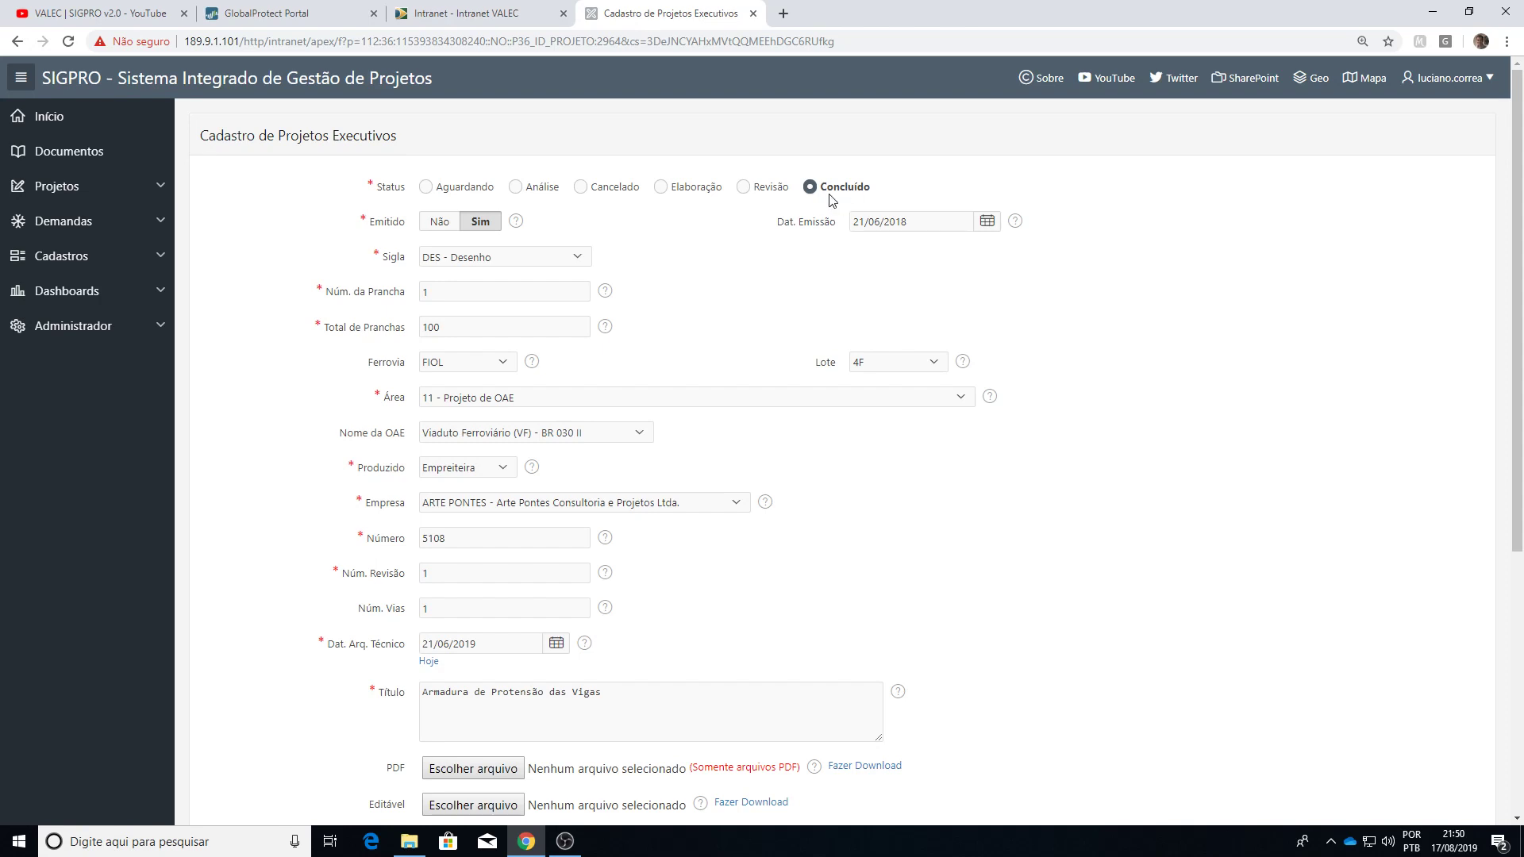
Step: Set the Status to Revisão, check the form through to its save option, and restore the Status to Concluído
{"action": "left_click", "coordinate": [747, 190]}
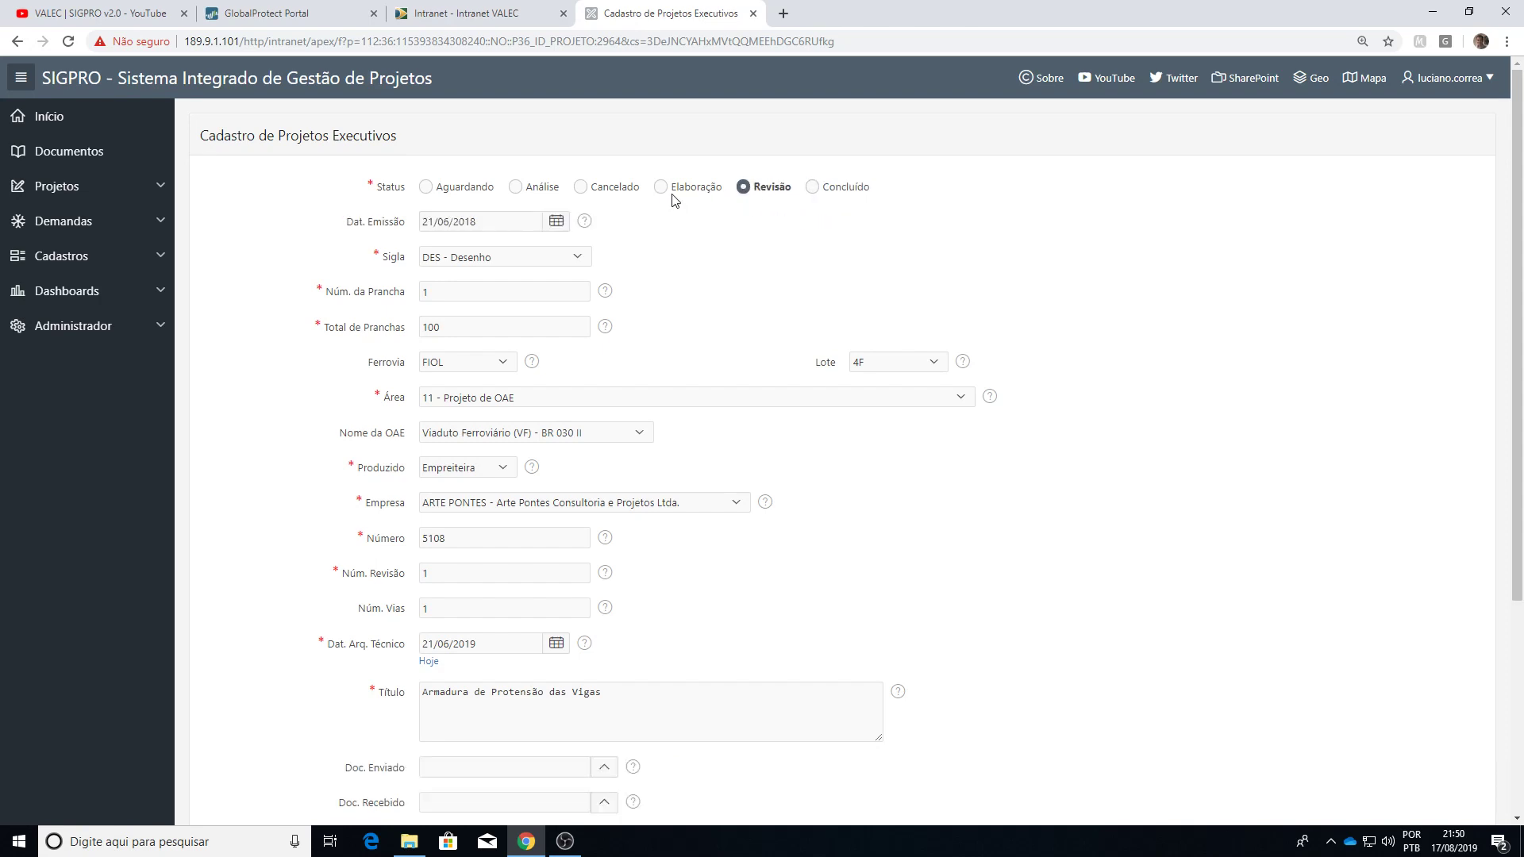
{"action": "scroll", "coordinate": [776, 235], "scroll_direction": "down", "scroll_amount": 3}
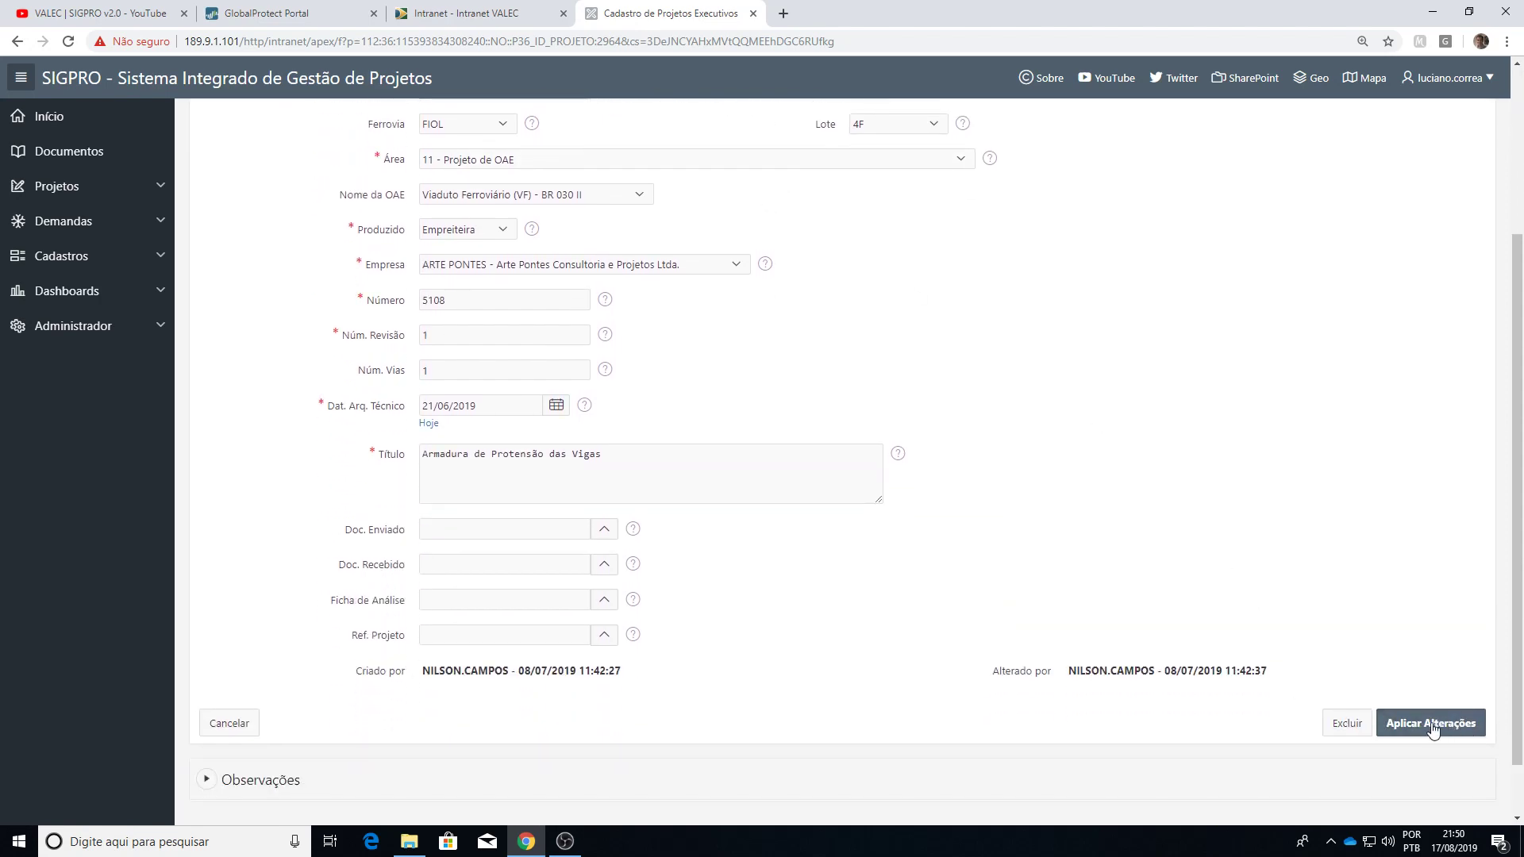
{"action": "left_click", "coordinate": [1436, 723]}
{"action": "left_click", "coordinate": [832, 197]}
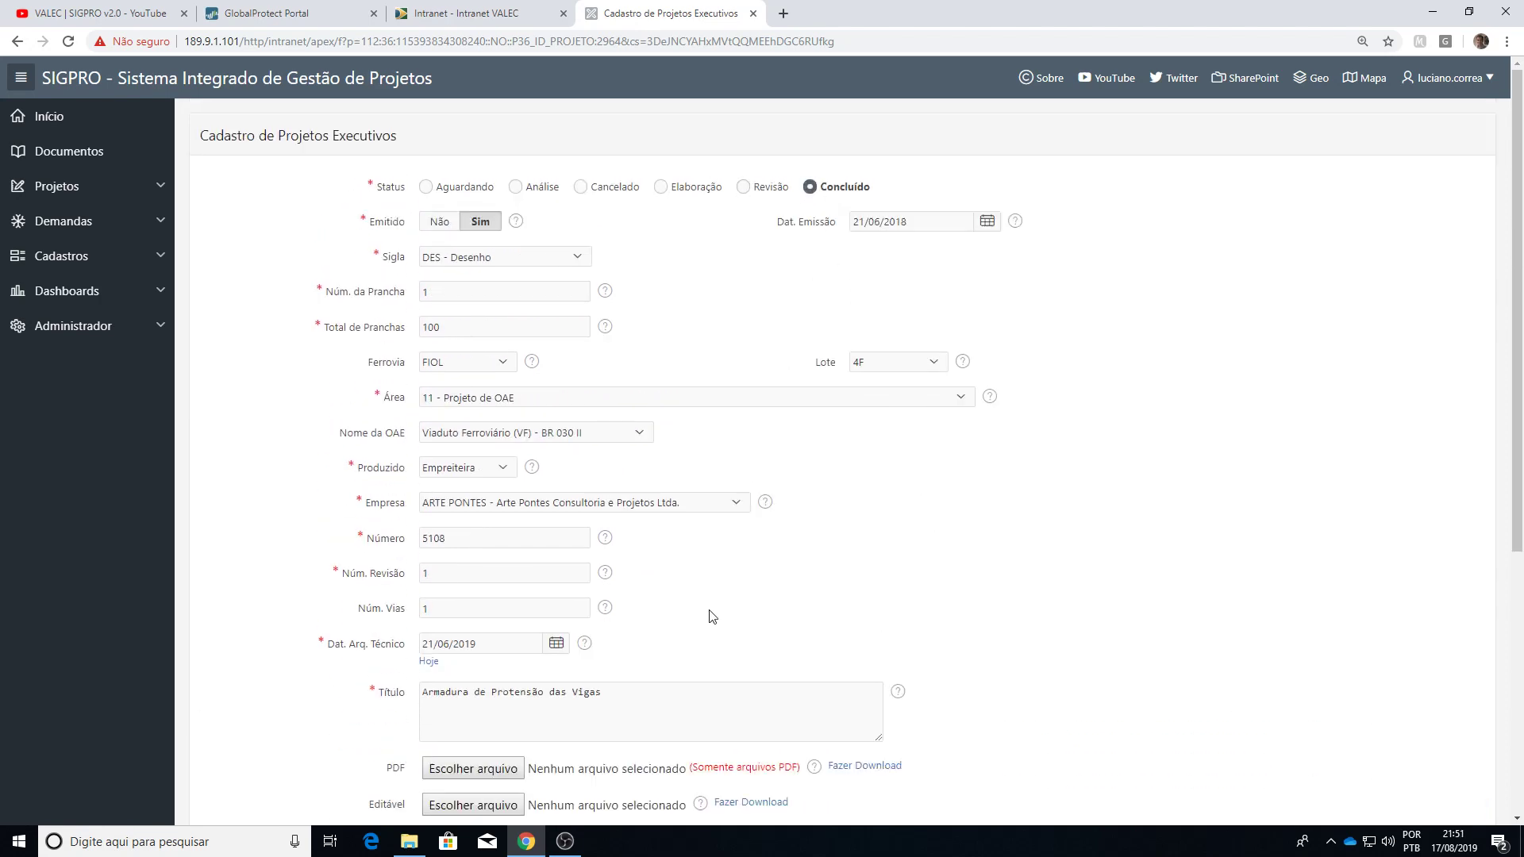
Step: Examine the download links of the PDF and Editável files on the completed project
{"action": "scroll", "coordinate": [715, 619], "scroll_direction": "down", "scroll_amount": 2}
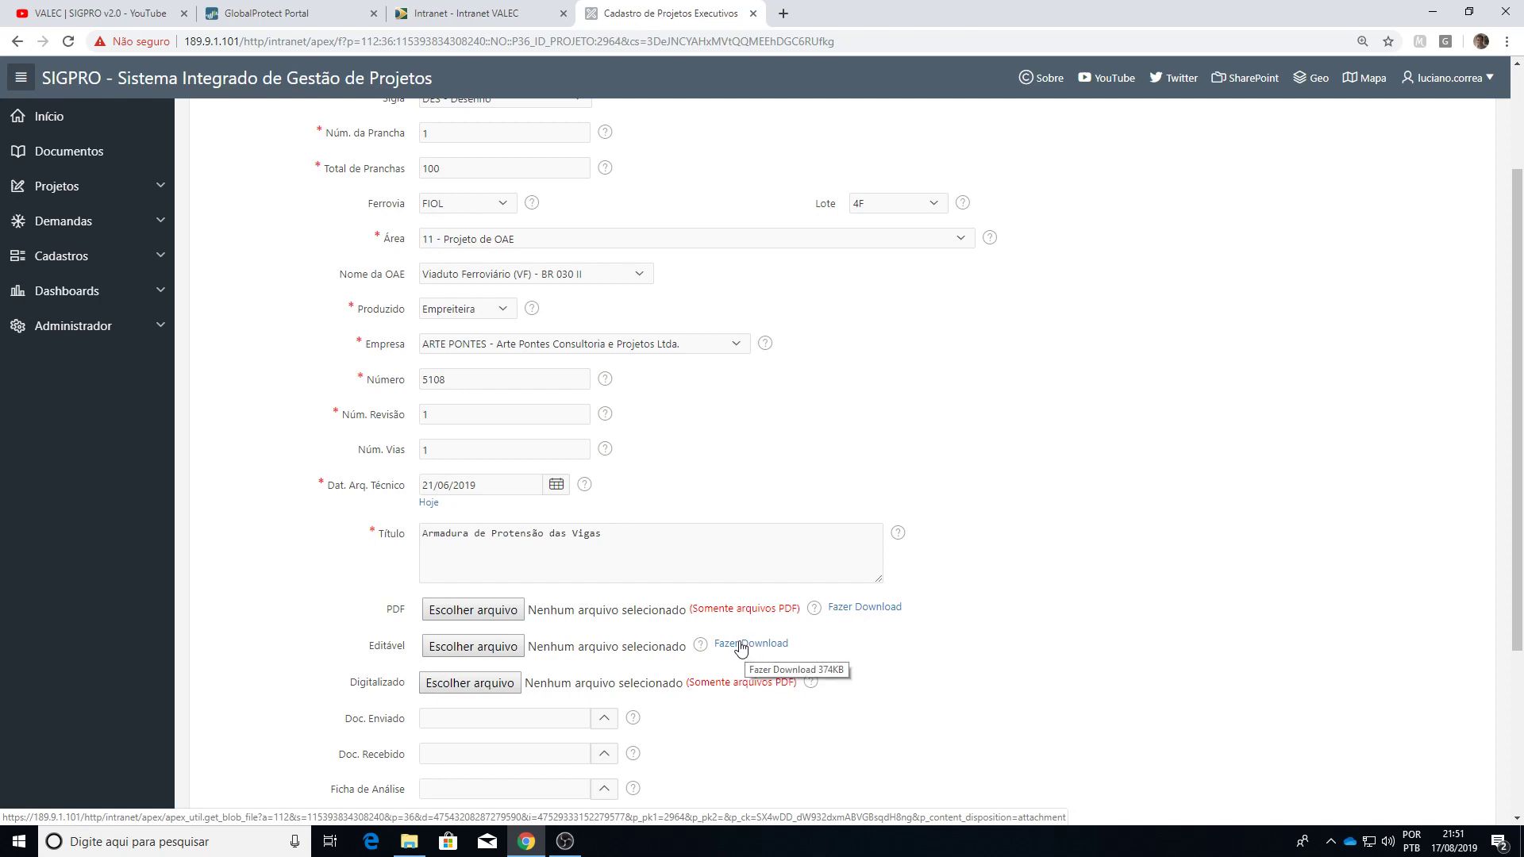
{"action": "scroll", "coordinate": [794, 643], "scroll_direction": "up", "scroll_amount": 2}
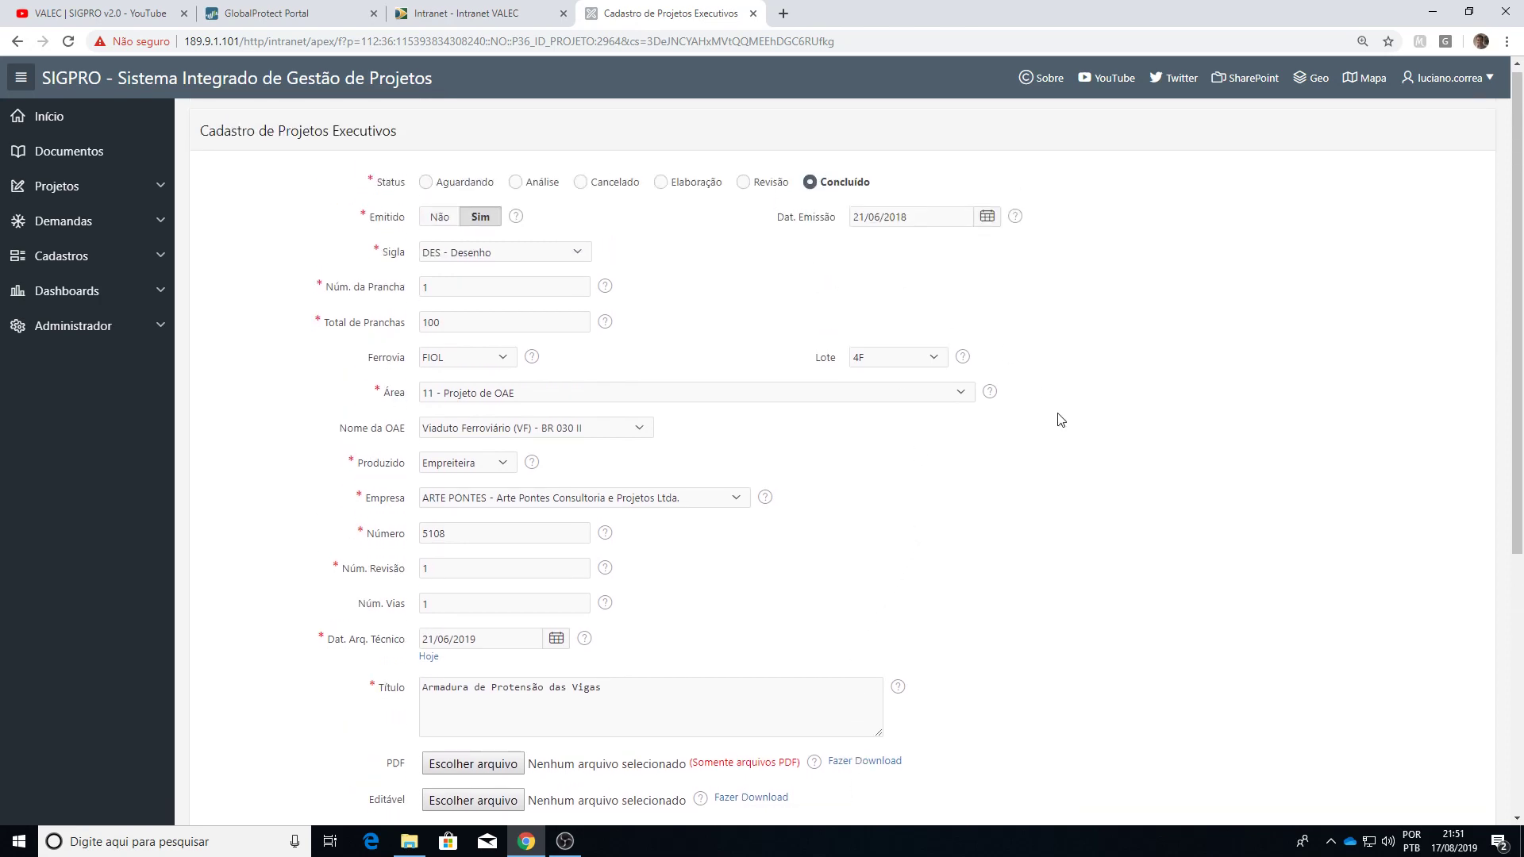
{"action": "scroll", "coordinate": [1111, 508], "scroll_direction": "down", "scroll_amount": 2}
{"action": "scroll", "coordinate": [1167, 591], "scroll_direction": "up", "scroll_amount": 2}
Step: Change the Status to Revisão, inspect the document fields below the title, and return the Status to Concluído
{"action": "left_click", "coordinate": [746, 184]}
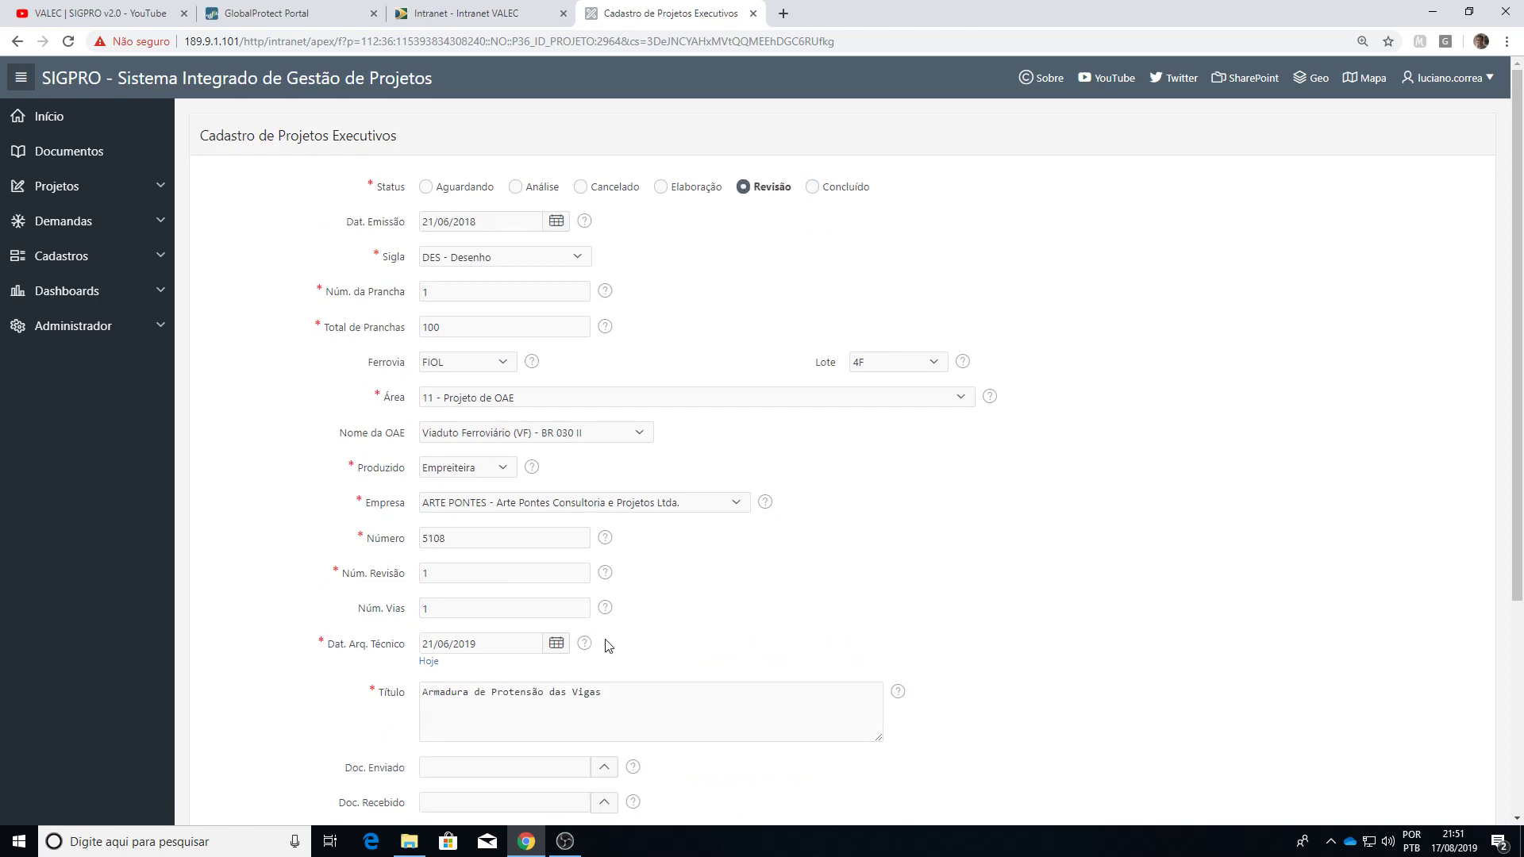
{"action": "scroll", "coordinate": [611, 639], "scroll_direction": "down", "scroll_amount": 2}
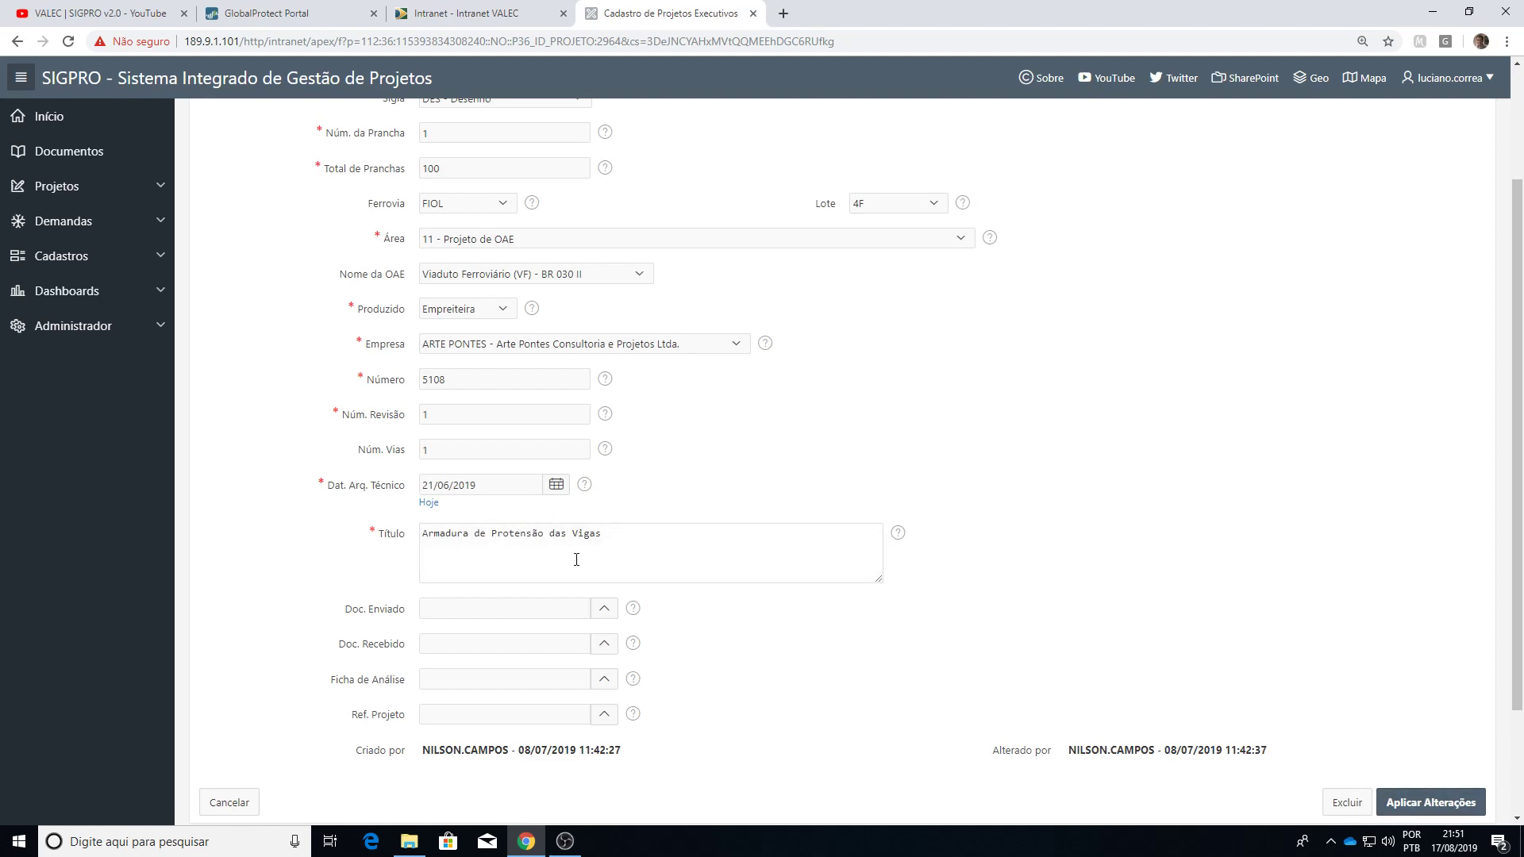
{"action": "scroll", "coordinate": [653, 548], "scroll_direction": "up", "scroll_amount": 2}
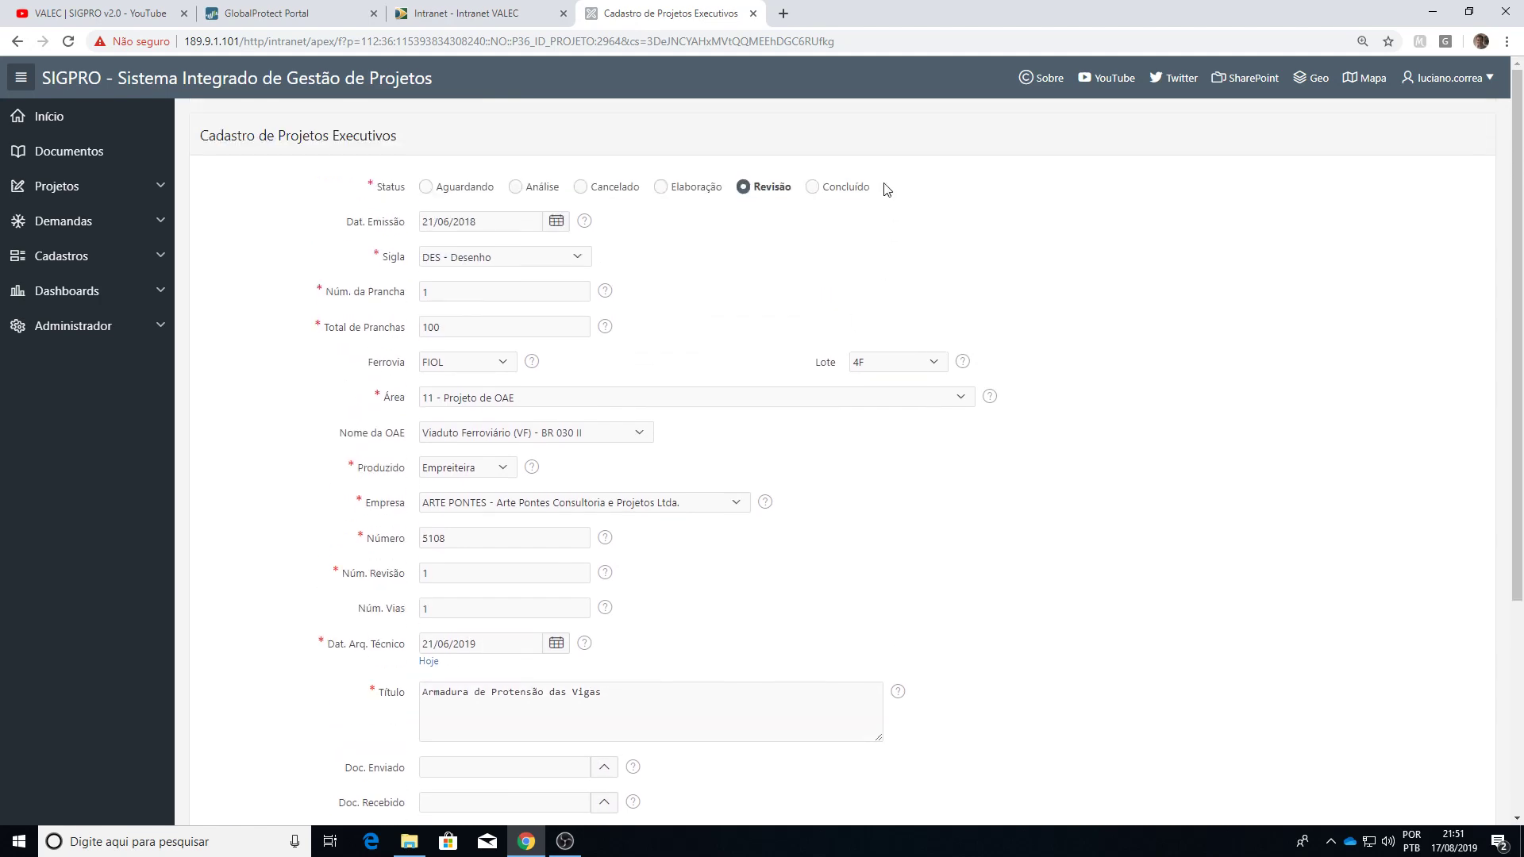
{"action": "left_click", "coordinate": [817, 188]}
Step: Browse the list of sent documents and assign DESPACHO - 013/2019 as the project's Doc. Enviado
{"action": "scroll", "coordinate": [796, 302], "scroll_direction": "down", "scroll_amount": 2}
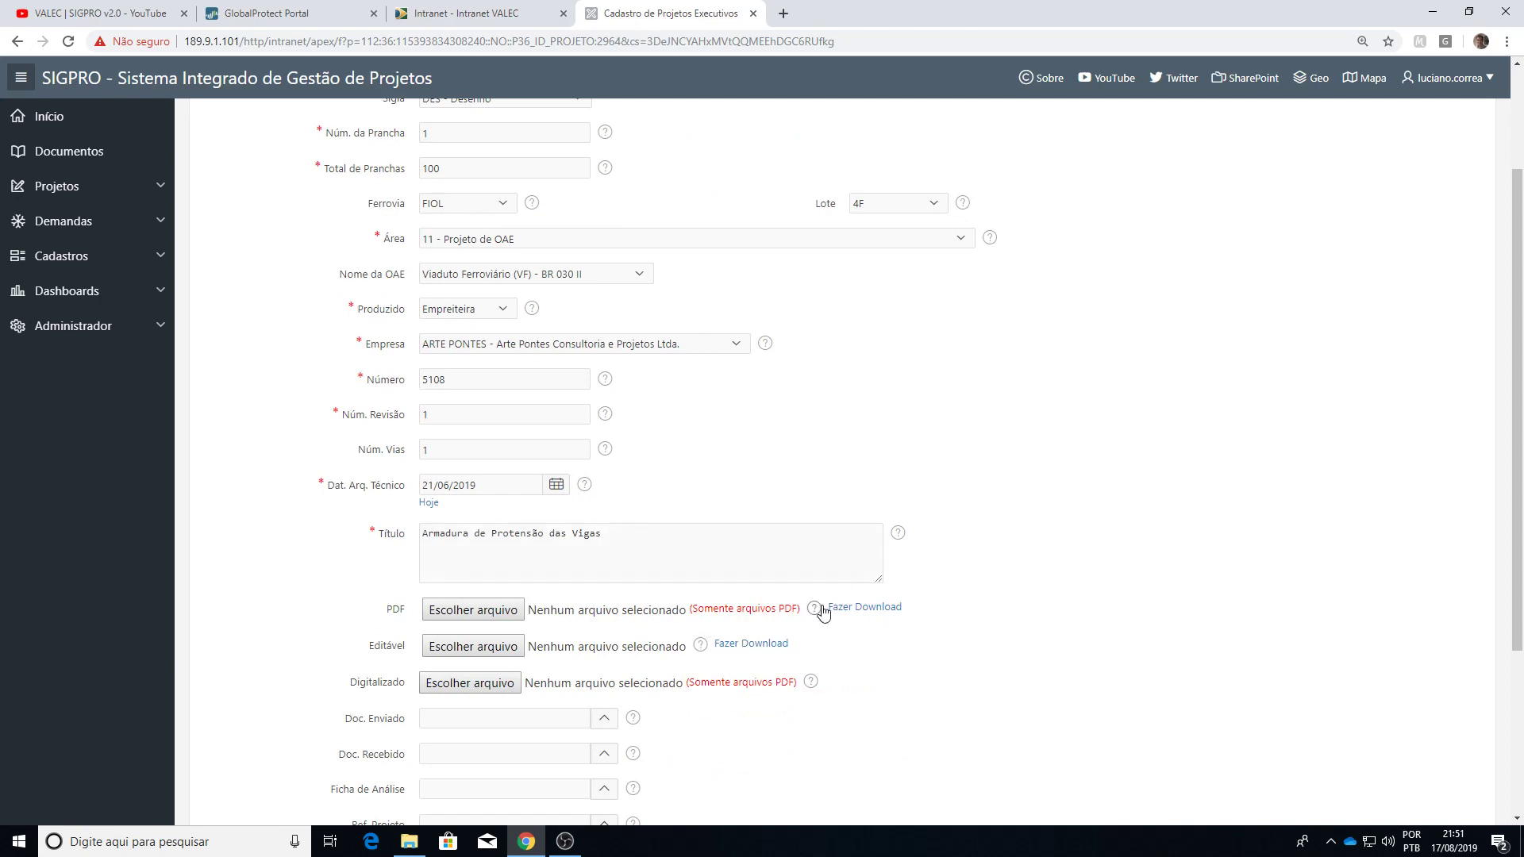
{"action": "scroll", "coordinate": [873, 611], "scroll_direction": "down", "scroll_amount": 3}
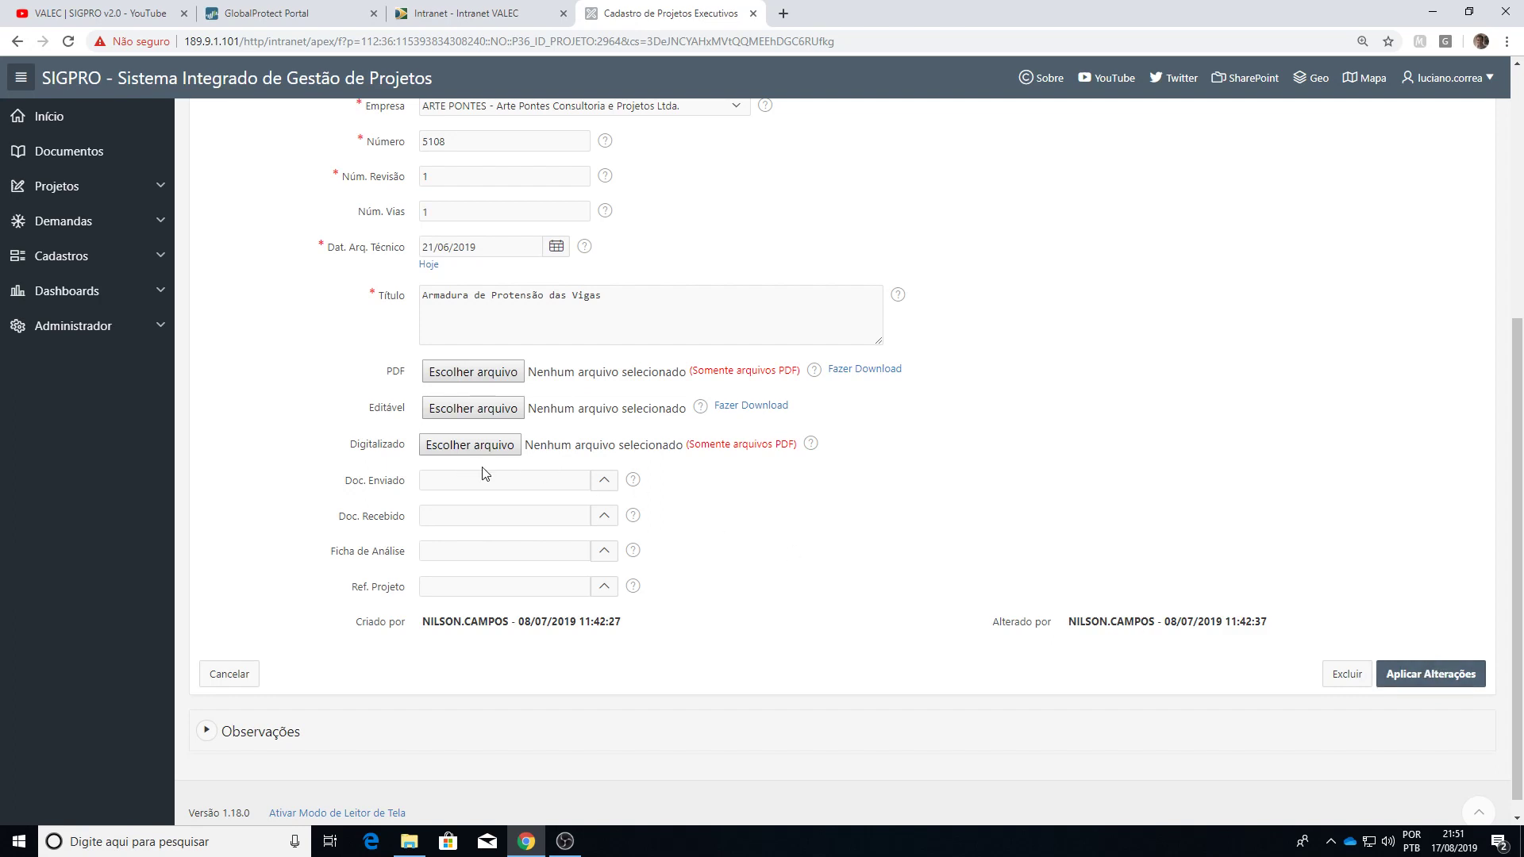
{"action": "scroll", "coordinate": [543, 504], "scroll_direction": "up", "scroll_amount": 1}
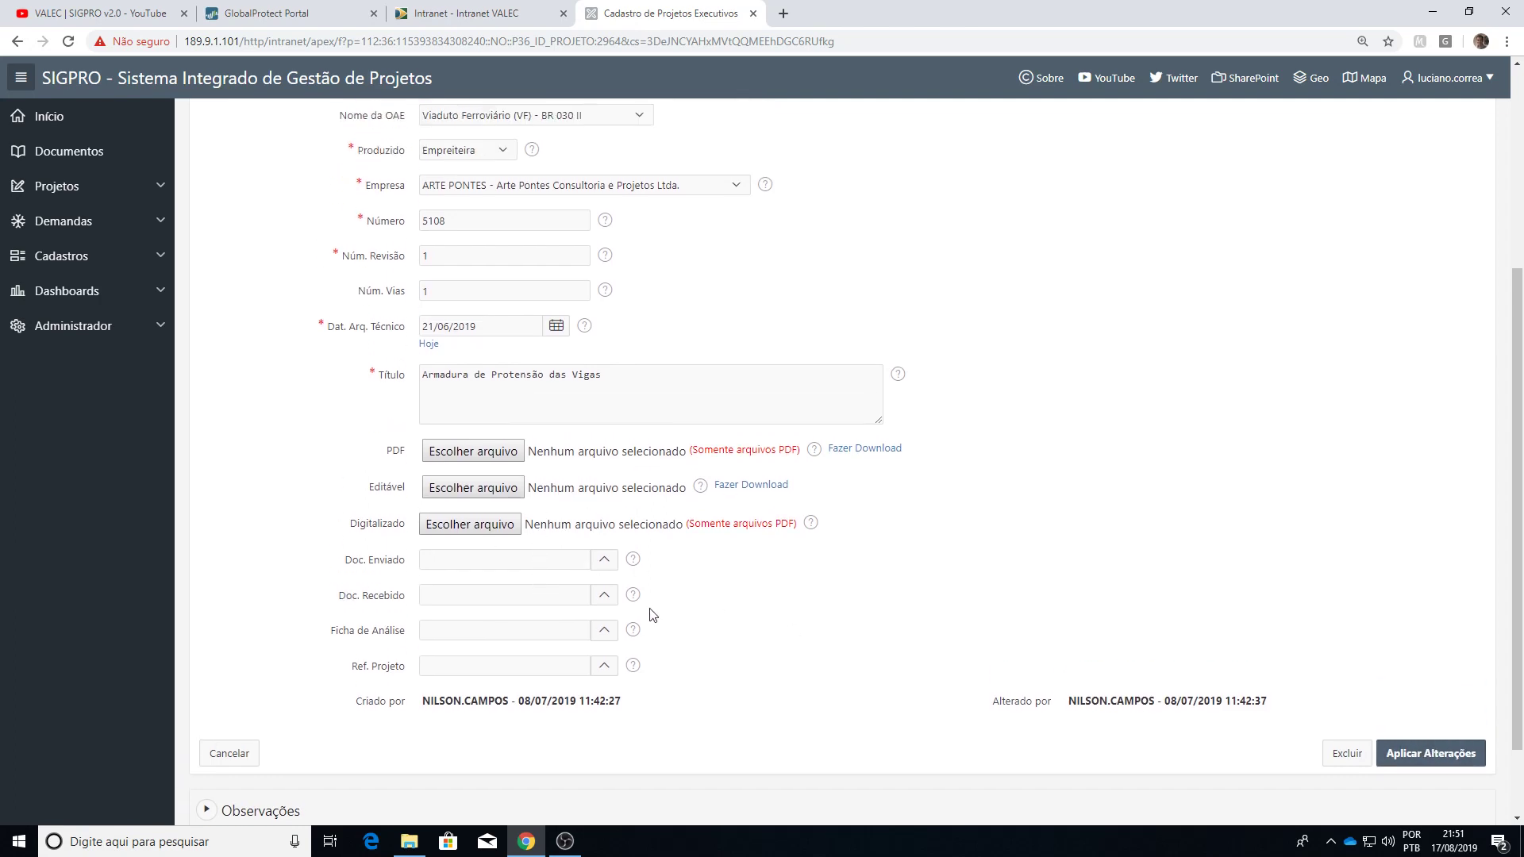
{"action": "left_click", "coordinate": [605, 570]}
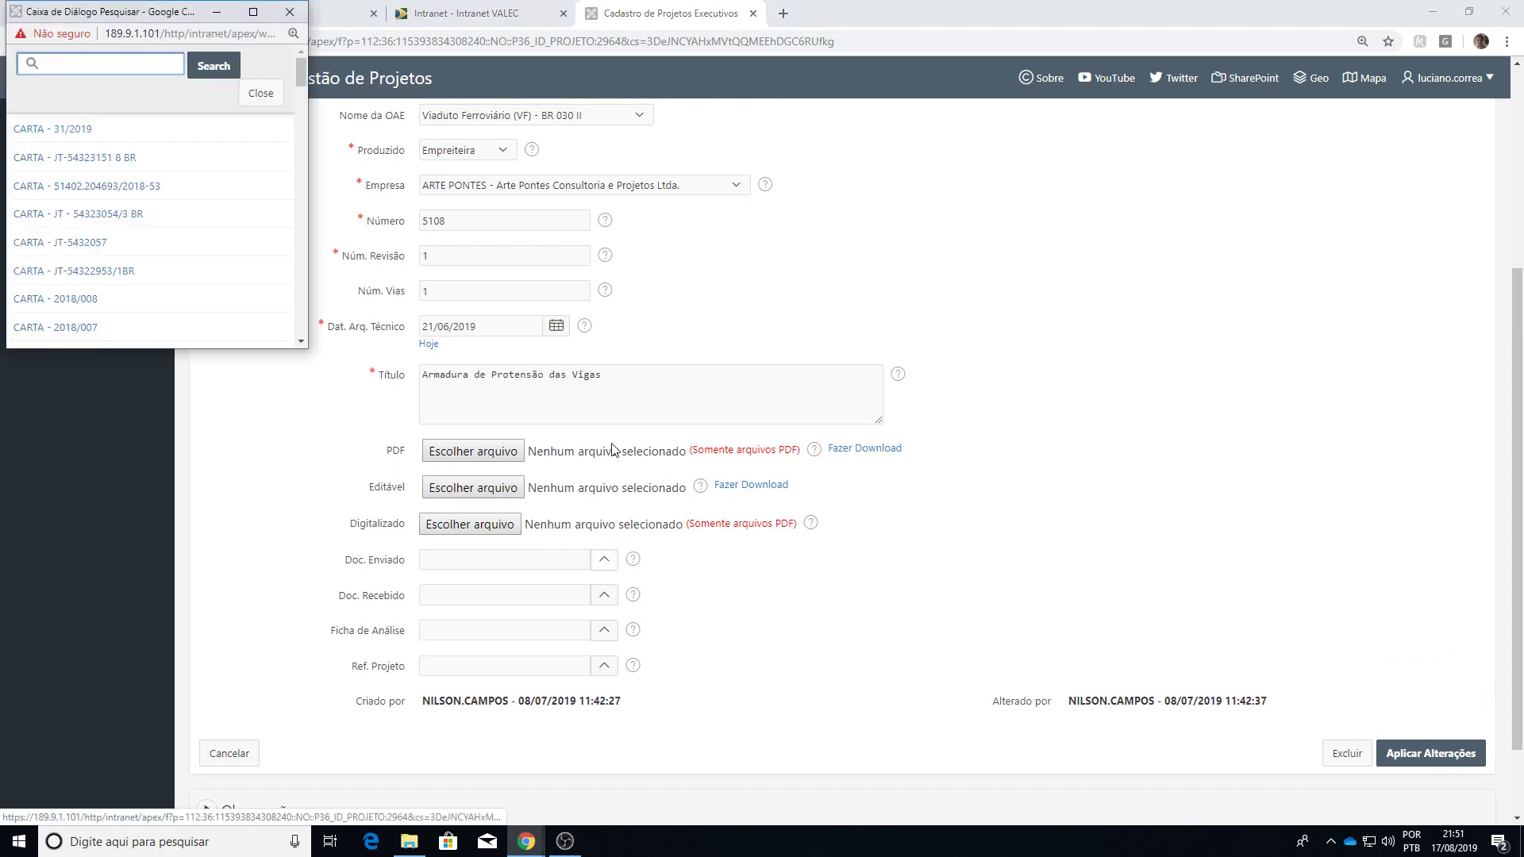
{"action": "left_click_drag", "start_coordinate": [152, 22], "coordinate": [416, 111]}
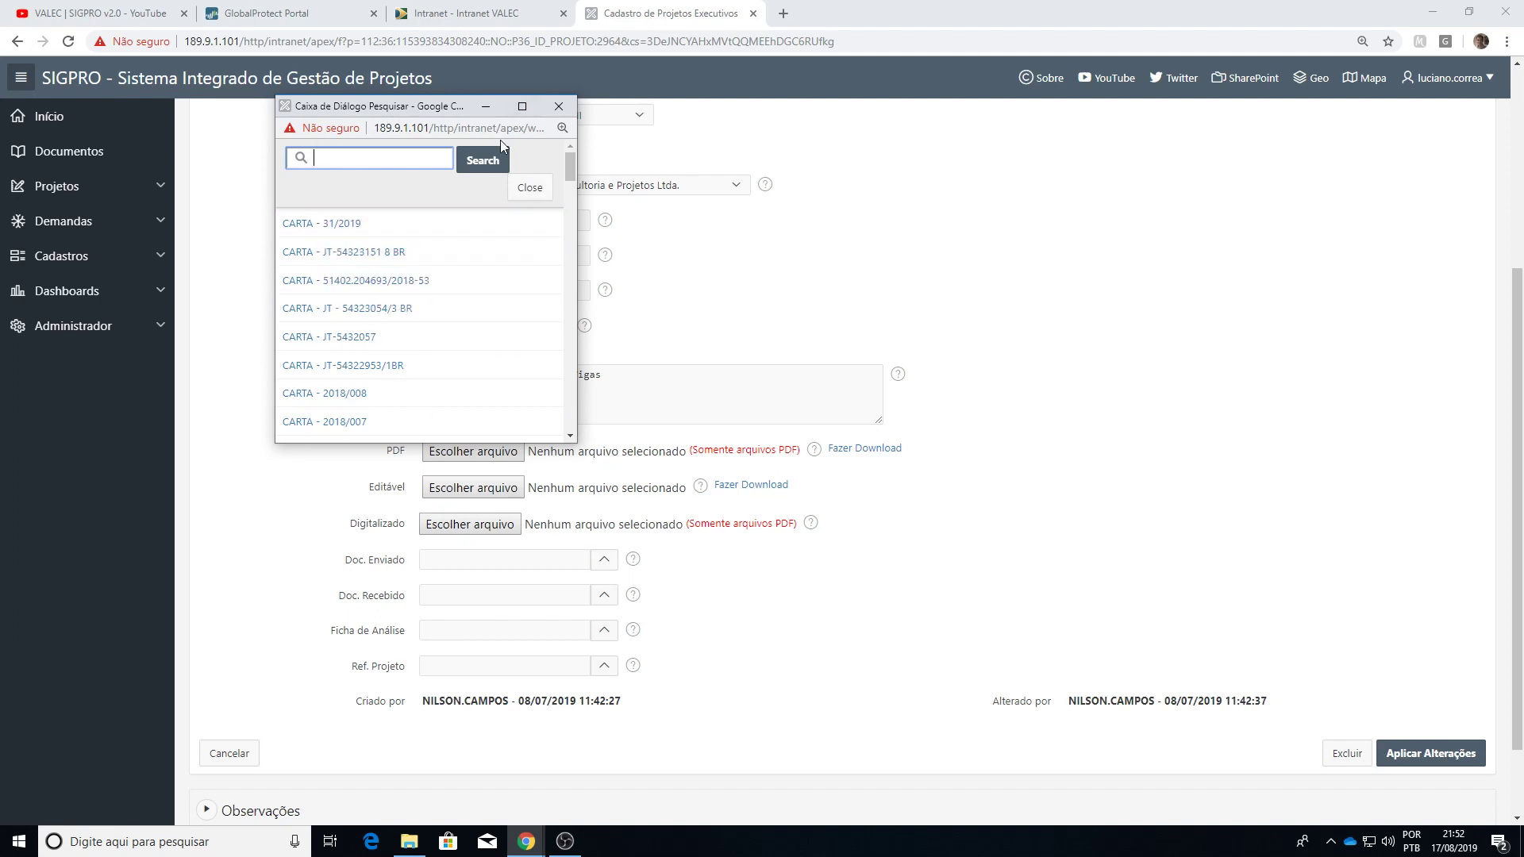
{"action": "scroll", "coordinate": [349, 245], "scroll_direction": "down", "scroll_amount": 1}
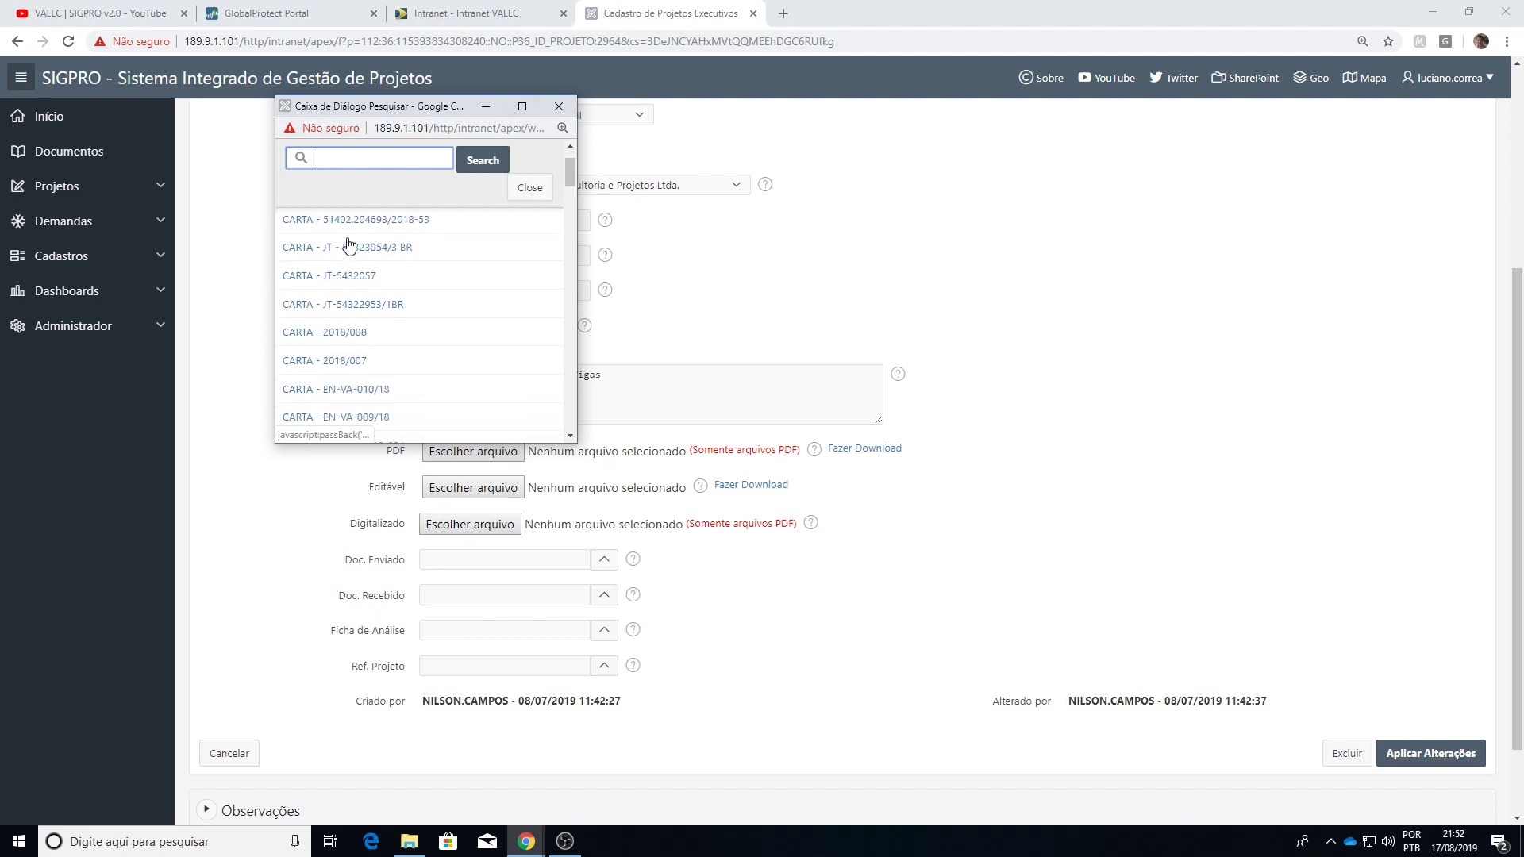
{"action": "scroll", "coordinate": [349, 248], "scroll_direction": "down", "scroll_amount": 5}
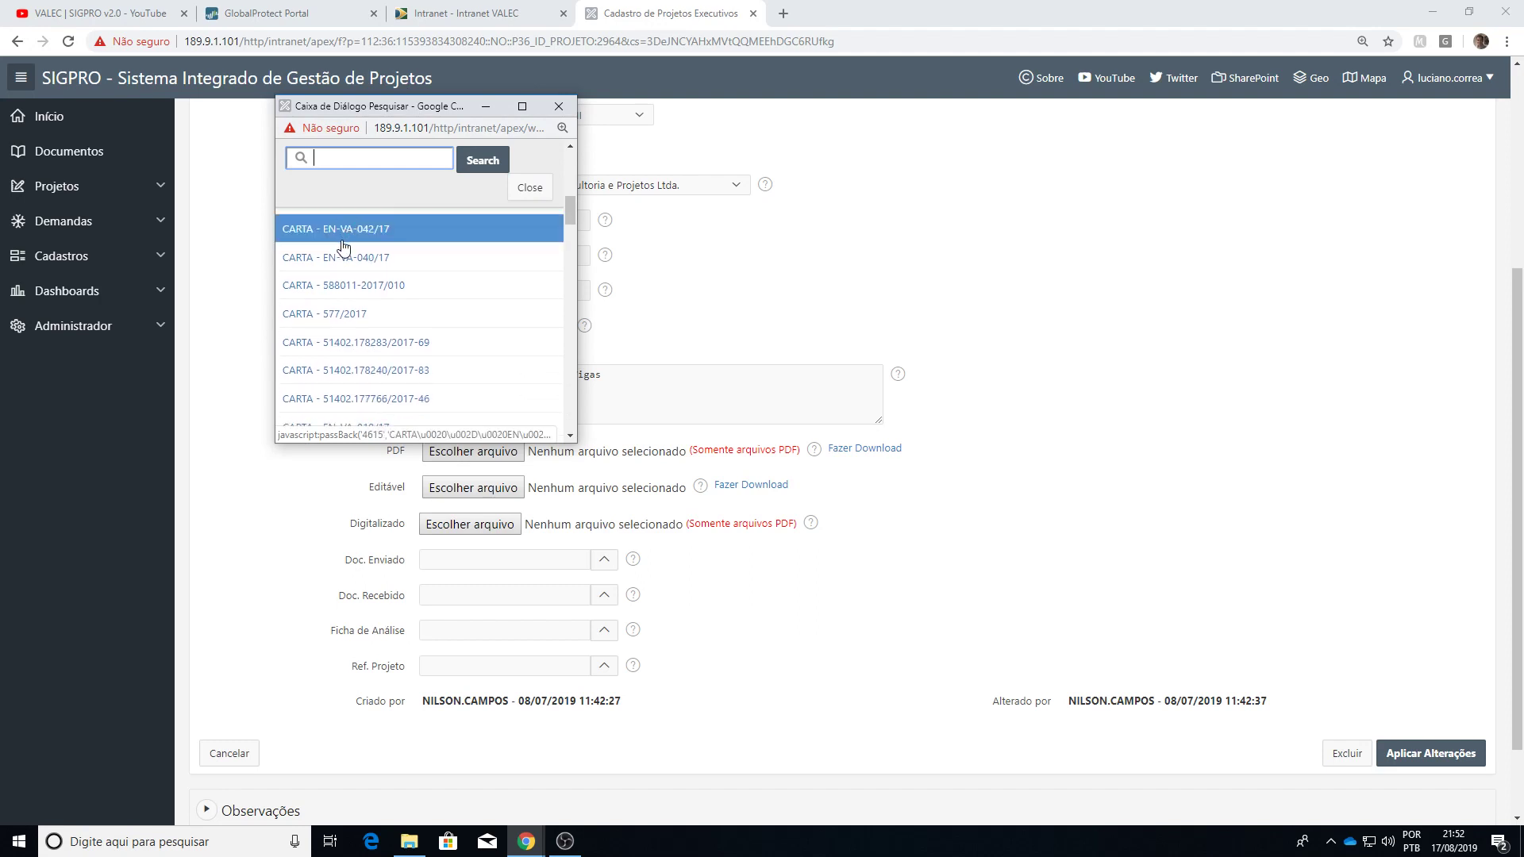
{"action": "scroll", "coordinate": [344, 246], "scroll_direction": "down", "scroll_amount": 1}
{"action": "scroll", "coordinate": [344, 246], "scroll_direction": "down", "scroll_amount": 4}
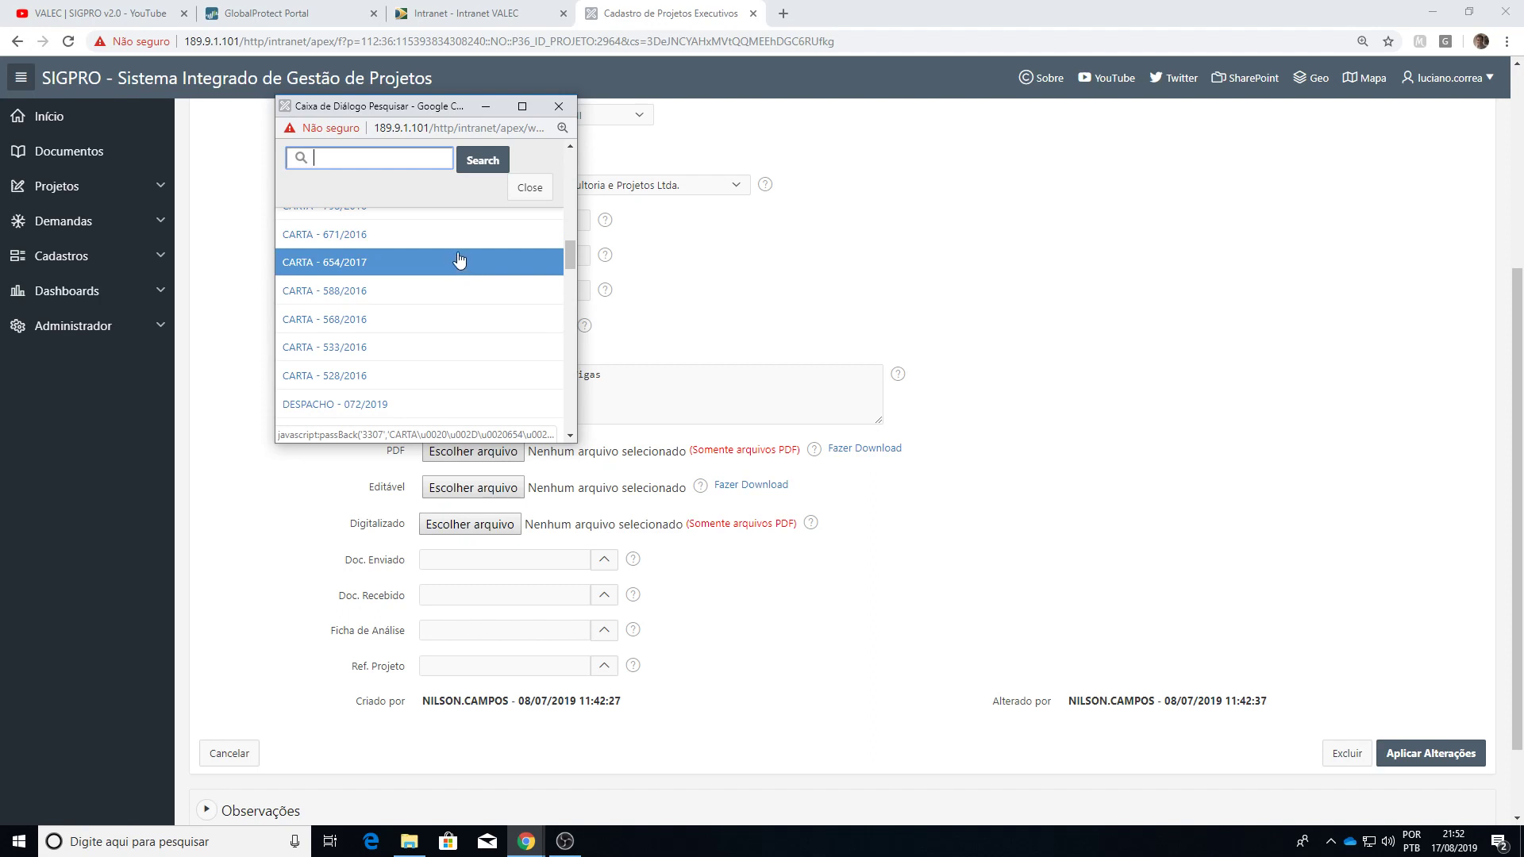
{"action": "scroll", "coordinate": [459, 260], "scroll_direction": "down", "scroll_amount": 2}
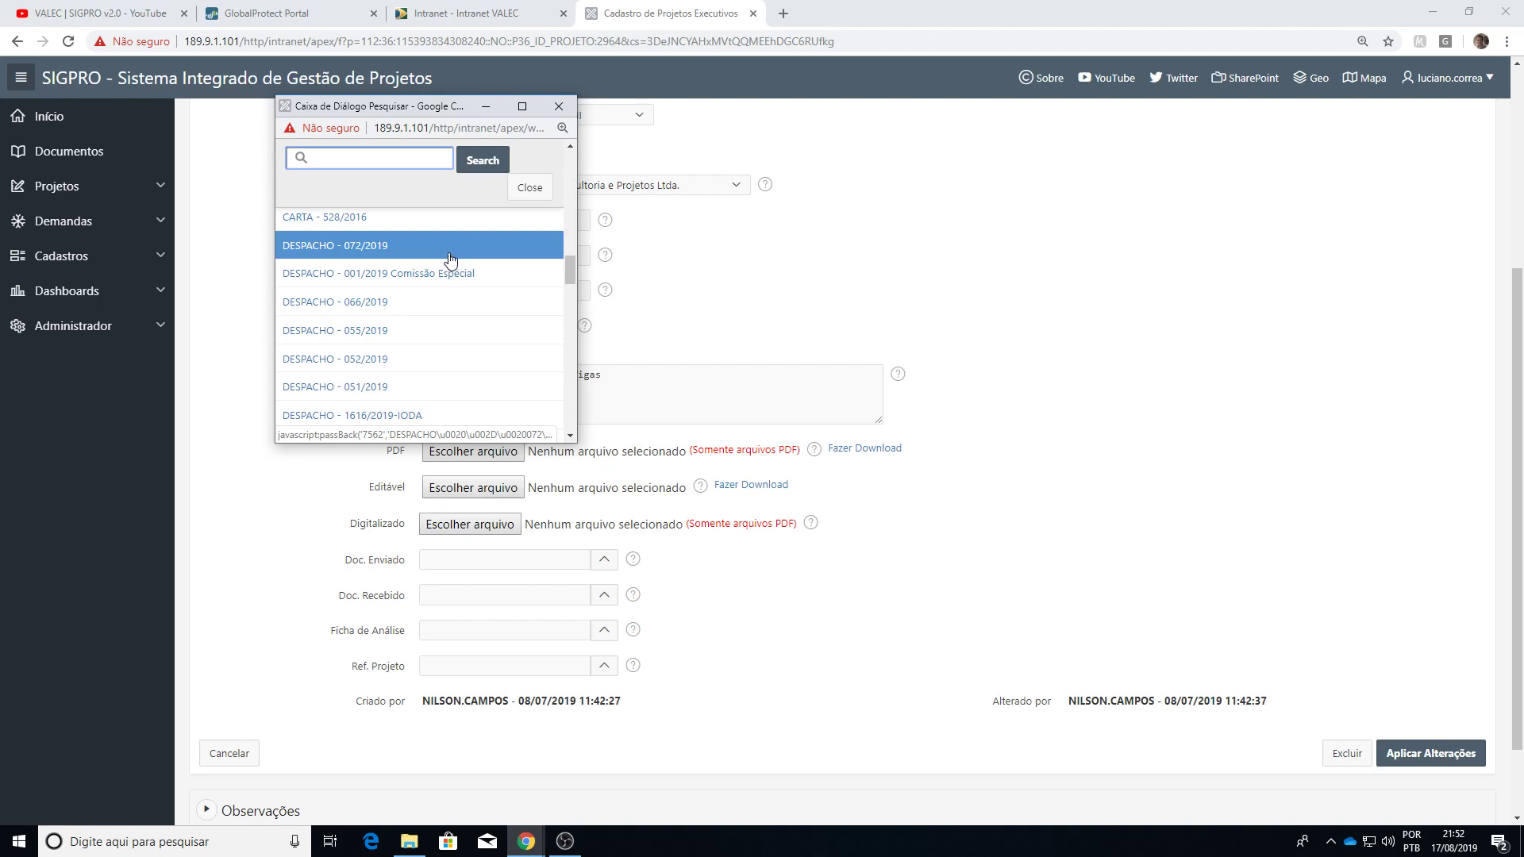
{"action": "scroll", "coordinate": [457, 270], "scroll_direction": "down", "scroll_amount": 1}
{"action": "scroll", "coordinate": [457, 270], "scroll_direction": "down", "scroll_amount": 5}
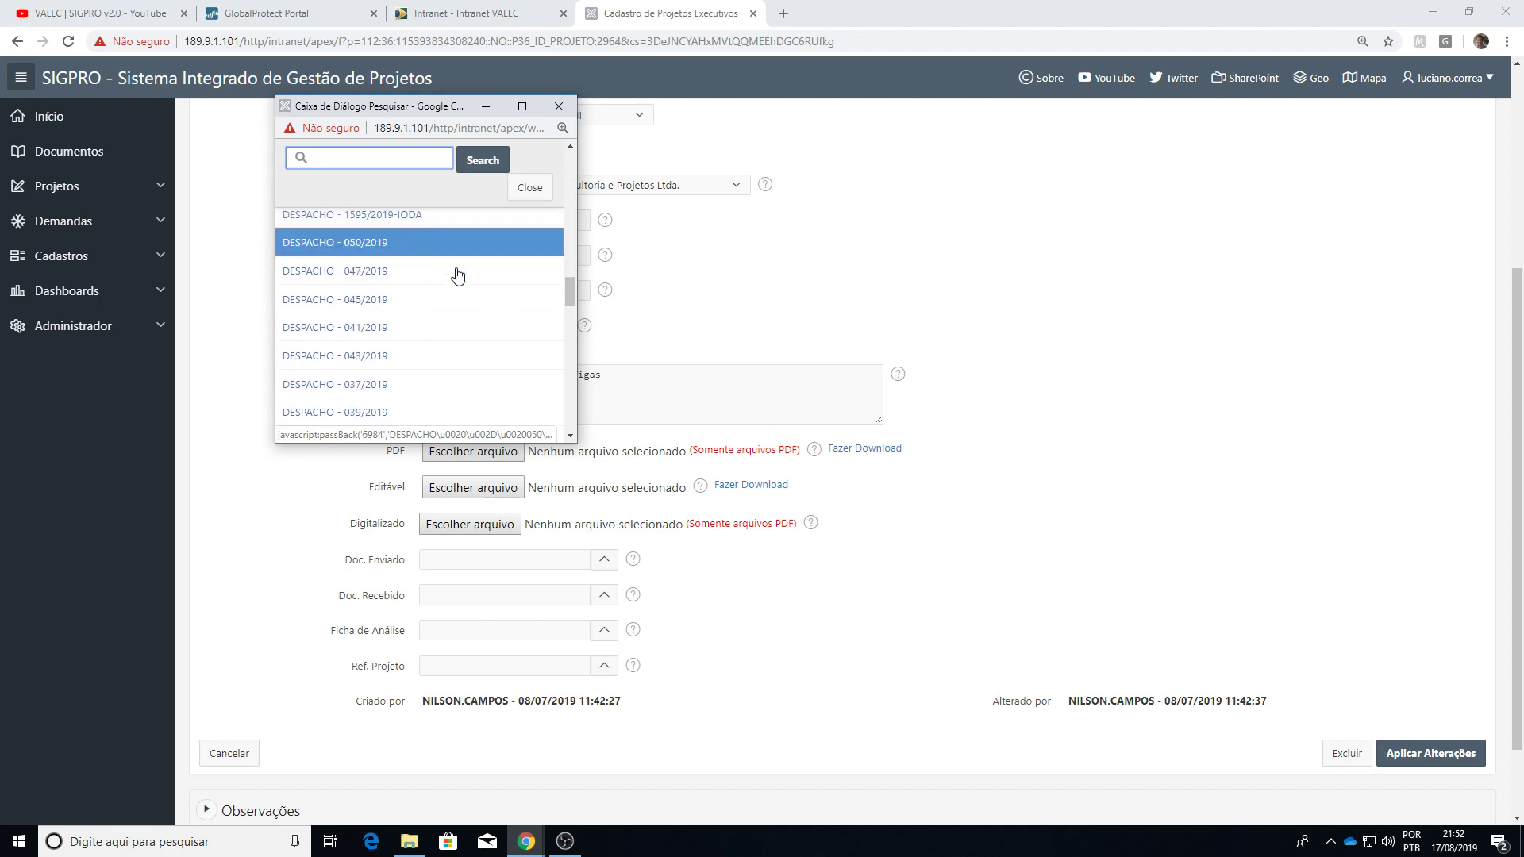
{"action": "scroll", "coordinate": [400, 300], "scroll_direction": "down", "scroll_amount": 3}
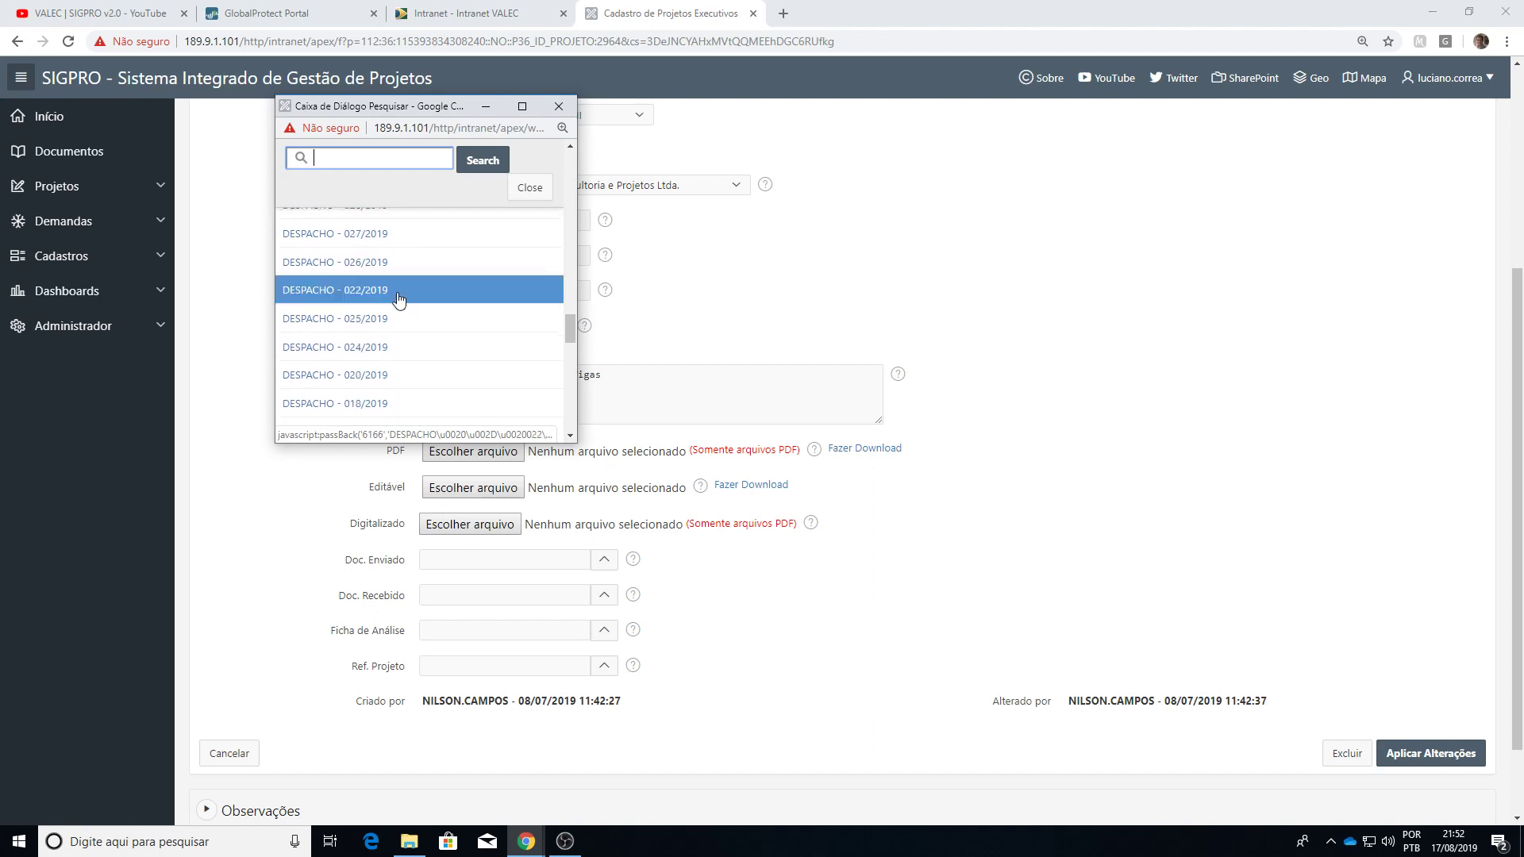
{"action": "left_click", "coordinate": [335, 308]}
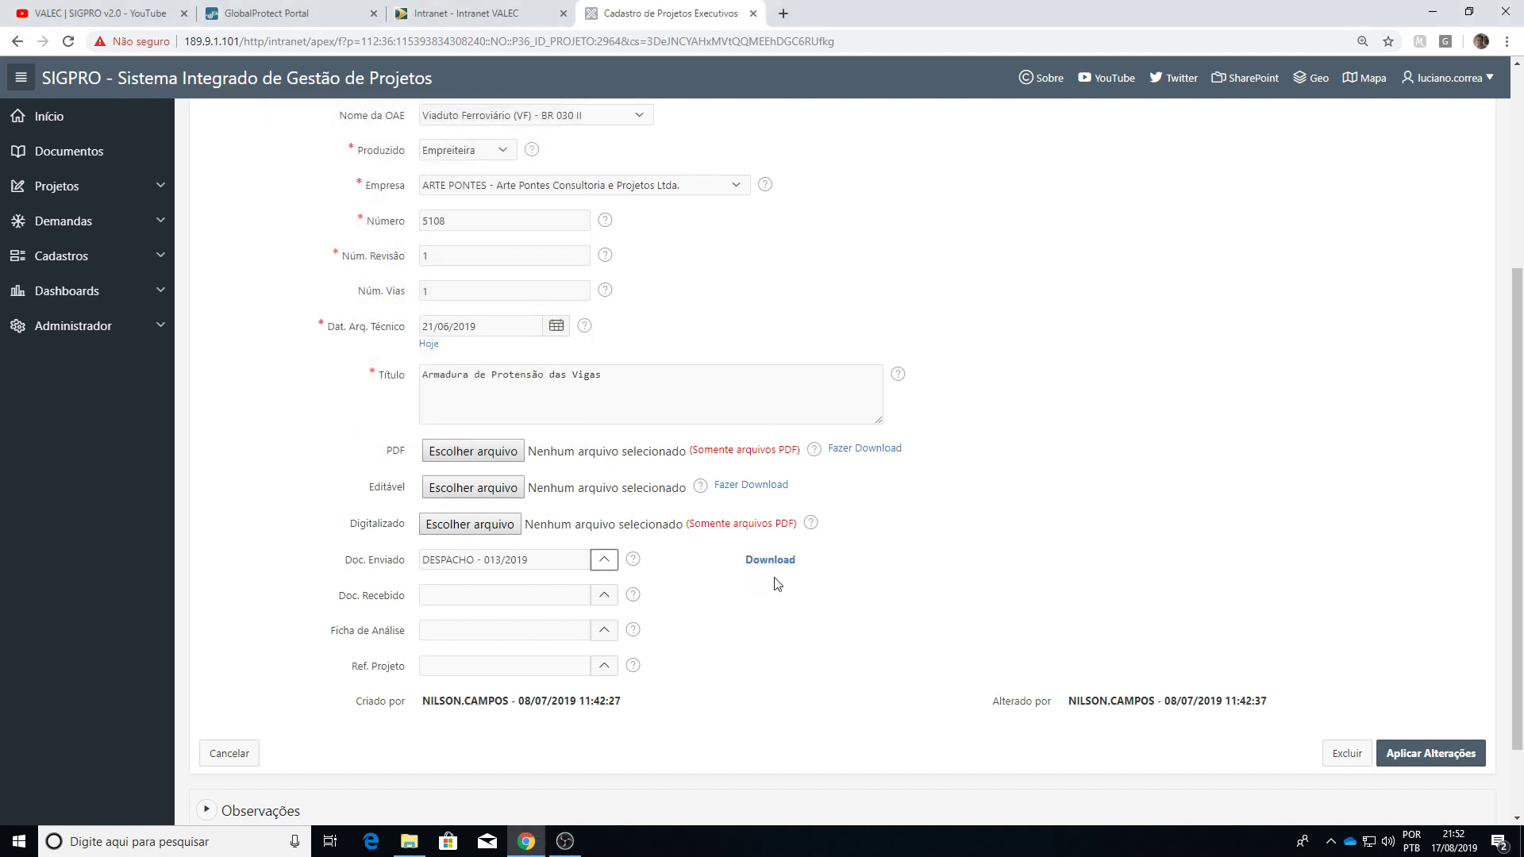
Step: Inspect the lookup lists for Doc. Recebido and Ficha de Análise, closing each without choosing a document
{"action": "left_click", "coordinate": [603, 598]}
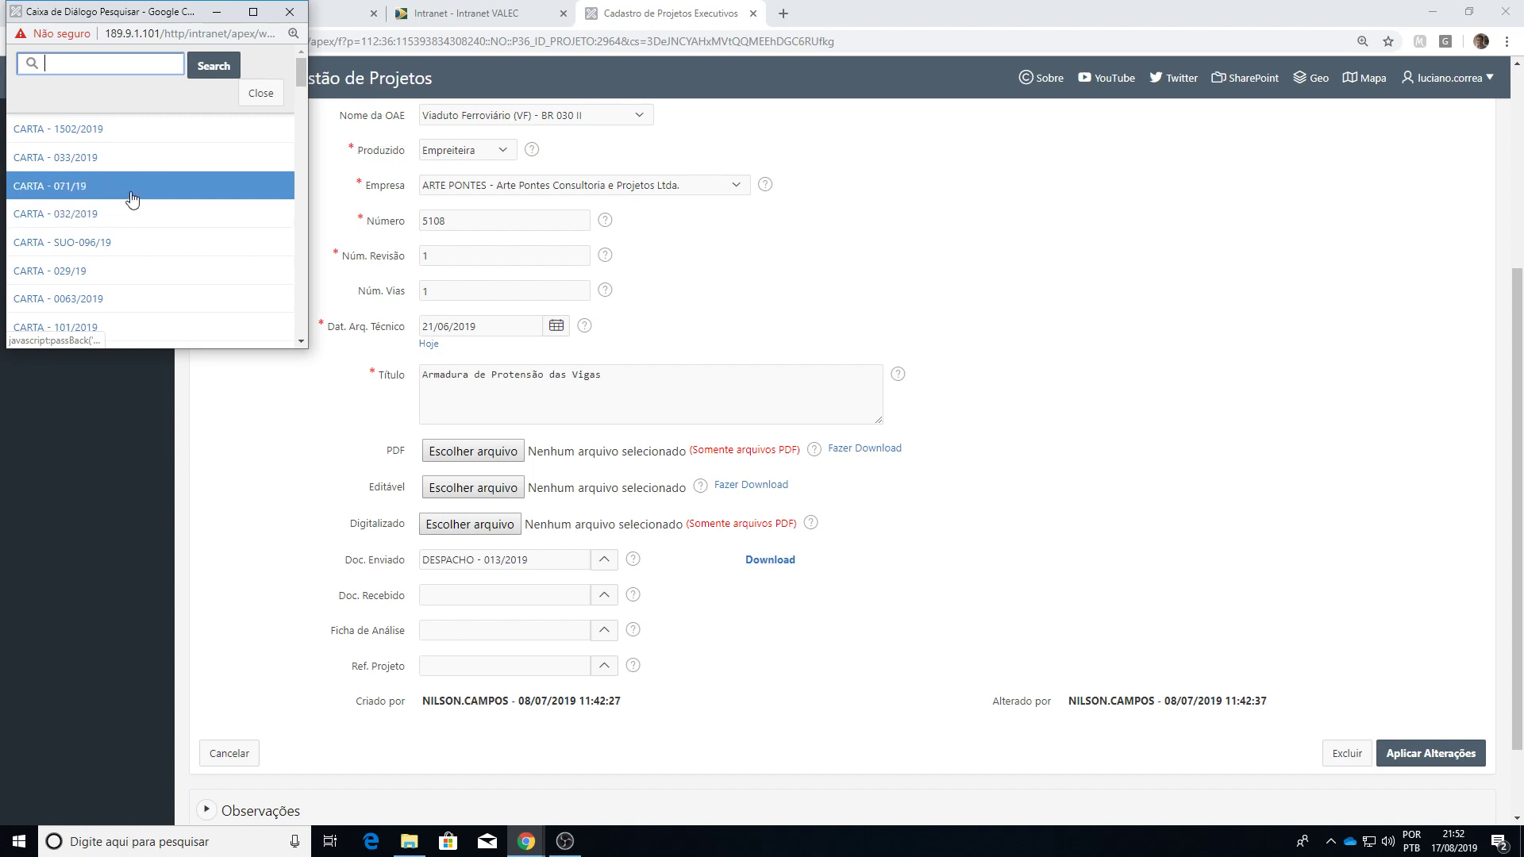
{"action": "left_click", "coordinate": [261, 93]}
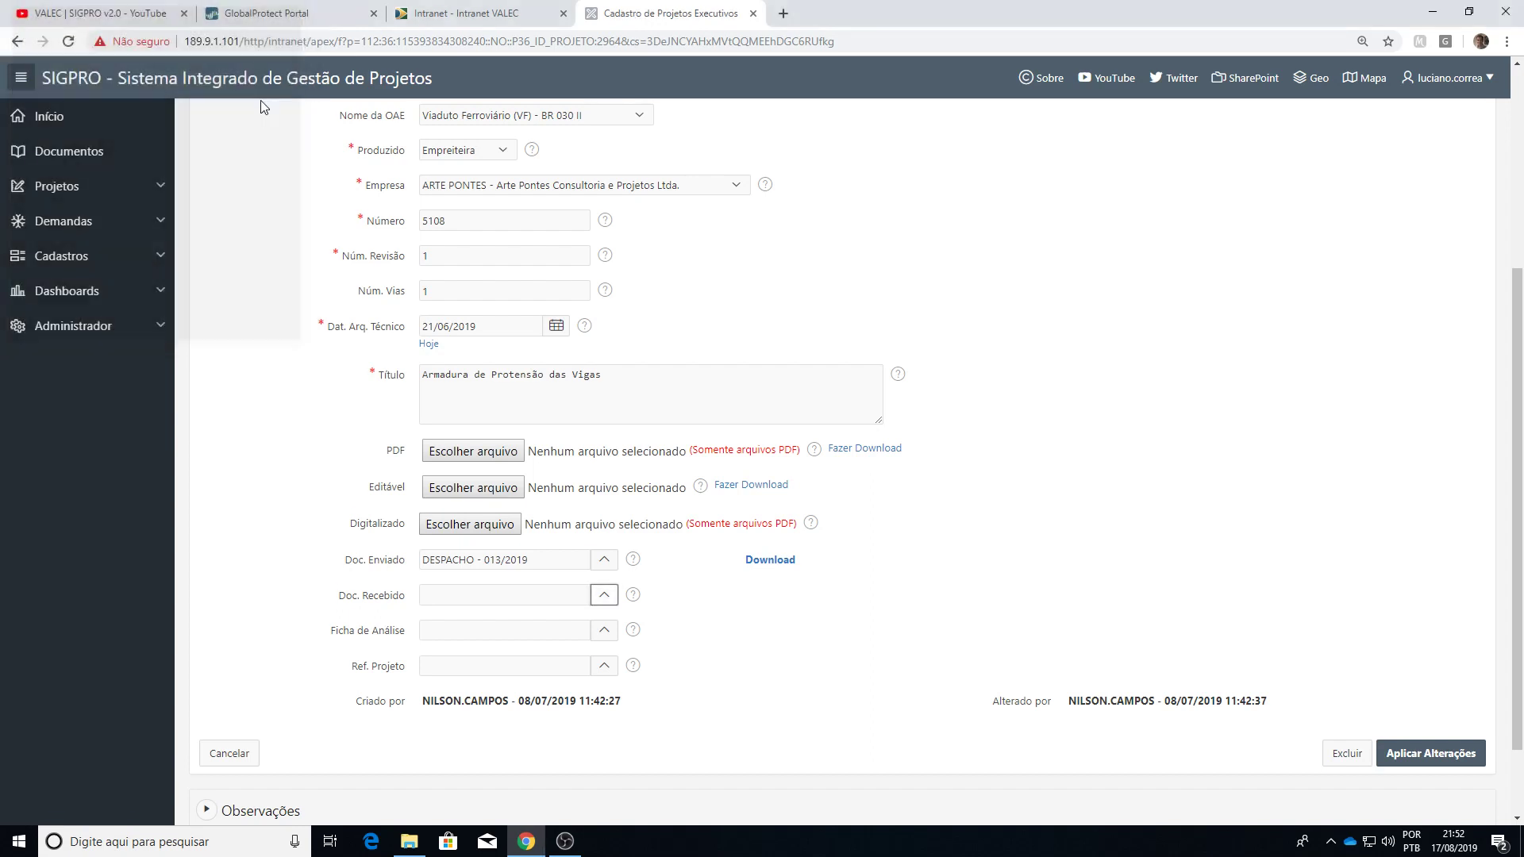
{"action": "left_click", "coordinate": [604, 631]}
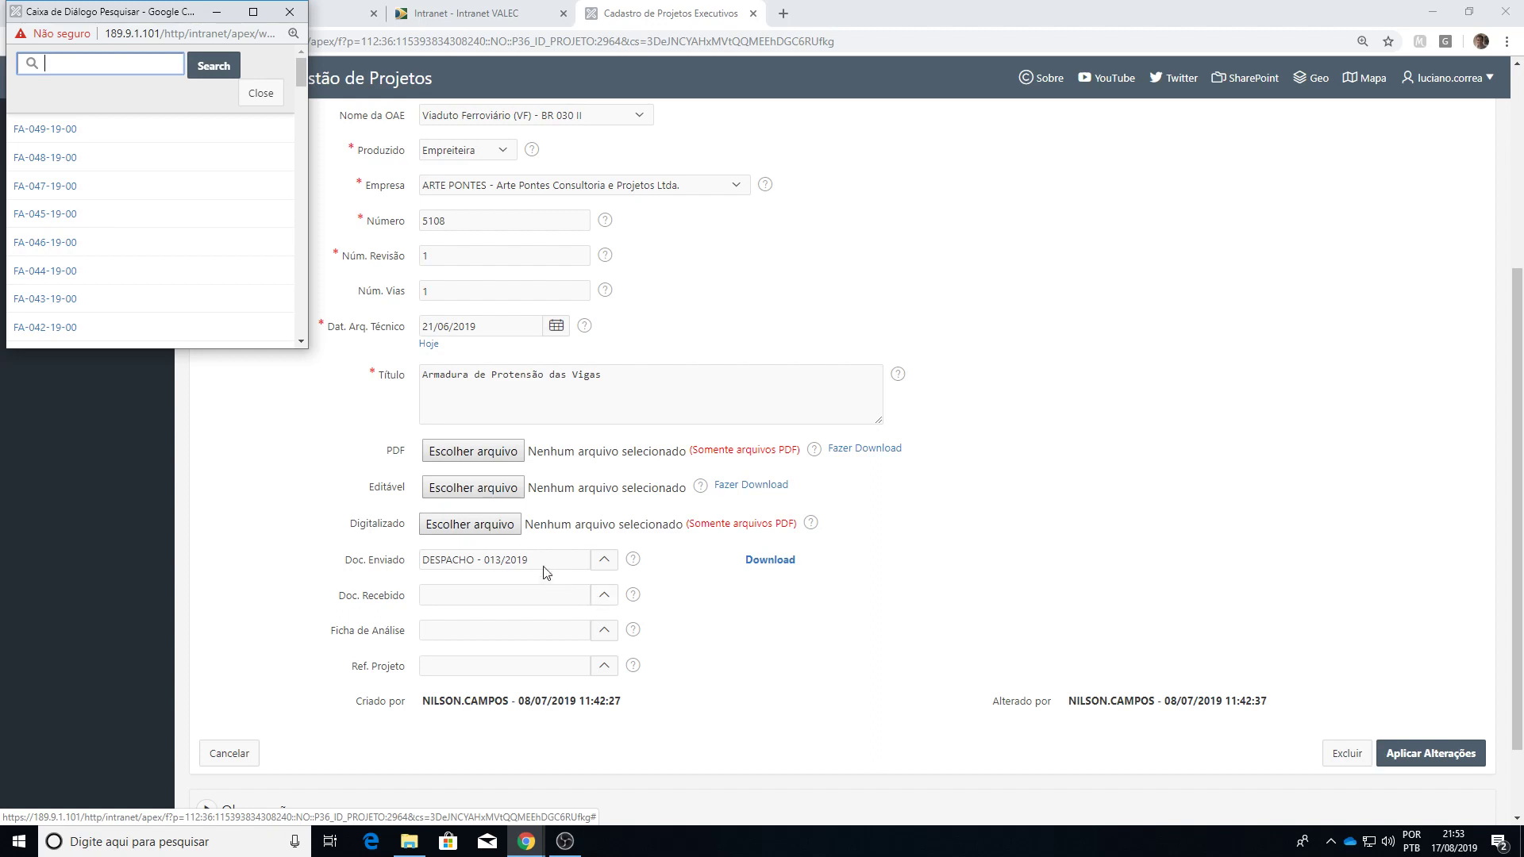
{"action": "left_click", "coordinate": [290, 13]}
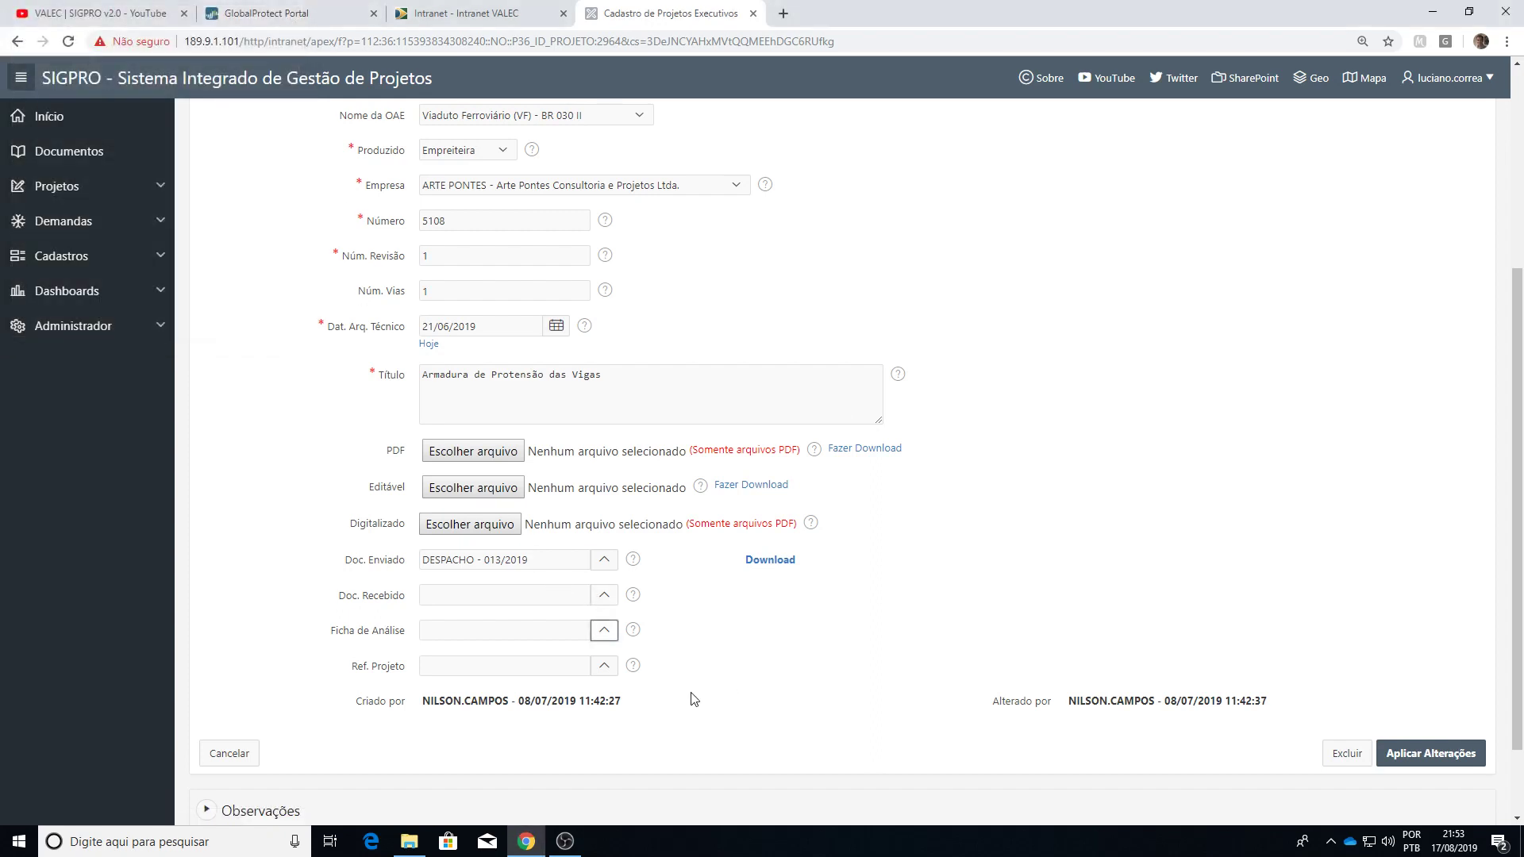
Step: Set Ref. Projeto to 80-DES-0200D-17-1002 | Prancha 1/1 | Rev. 02 from the list of projects
{"action": "left_click", "coordinate": [605, 672]}
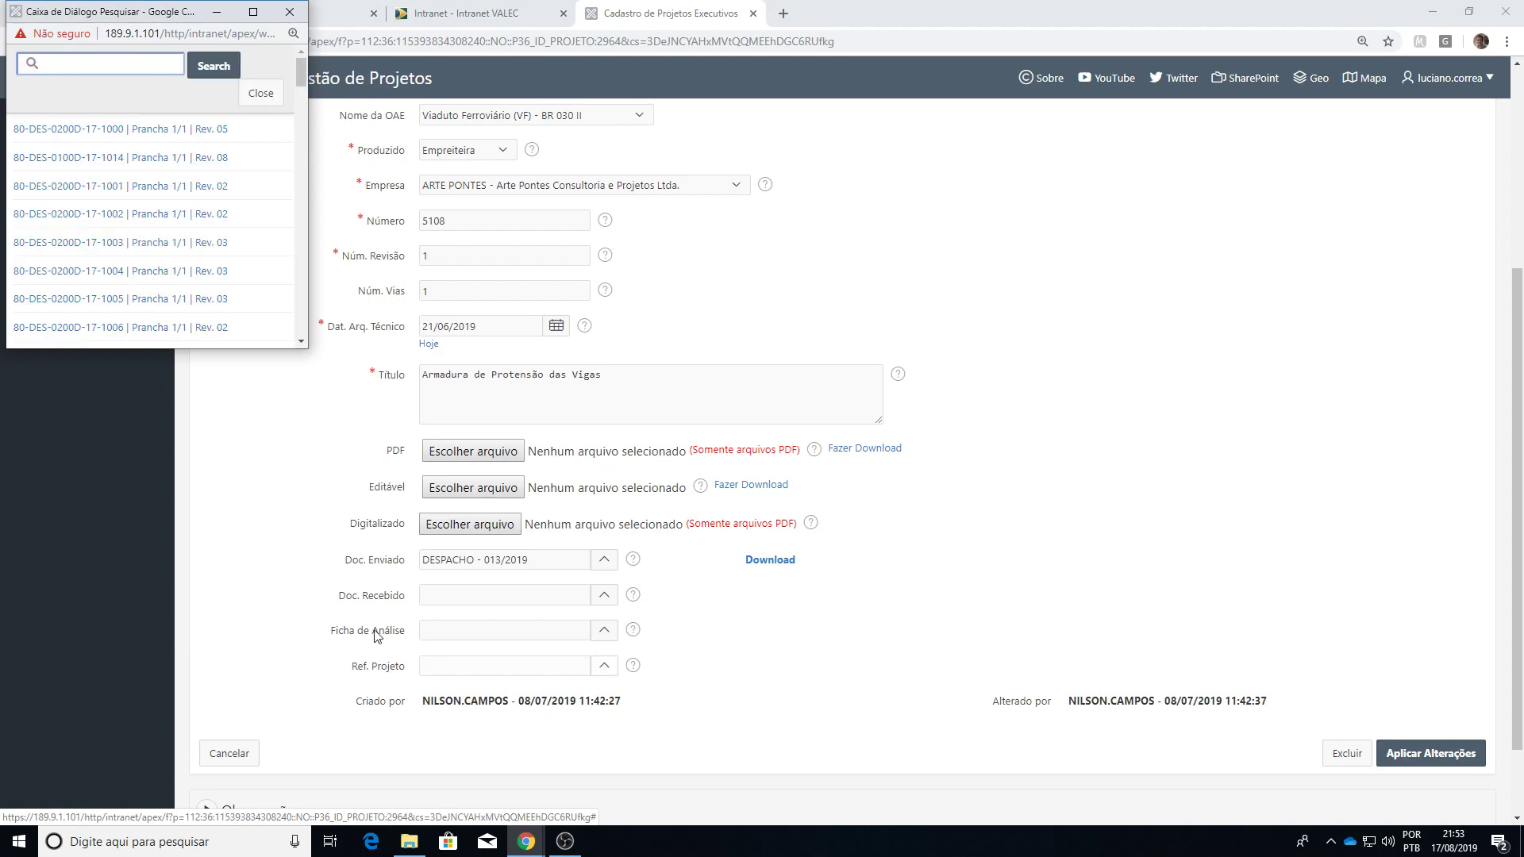
{"action": "left_click_drag", "start_coordinate": [127, 21], "coordinate": [239, 109]}
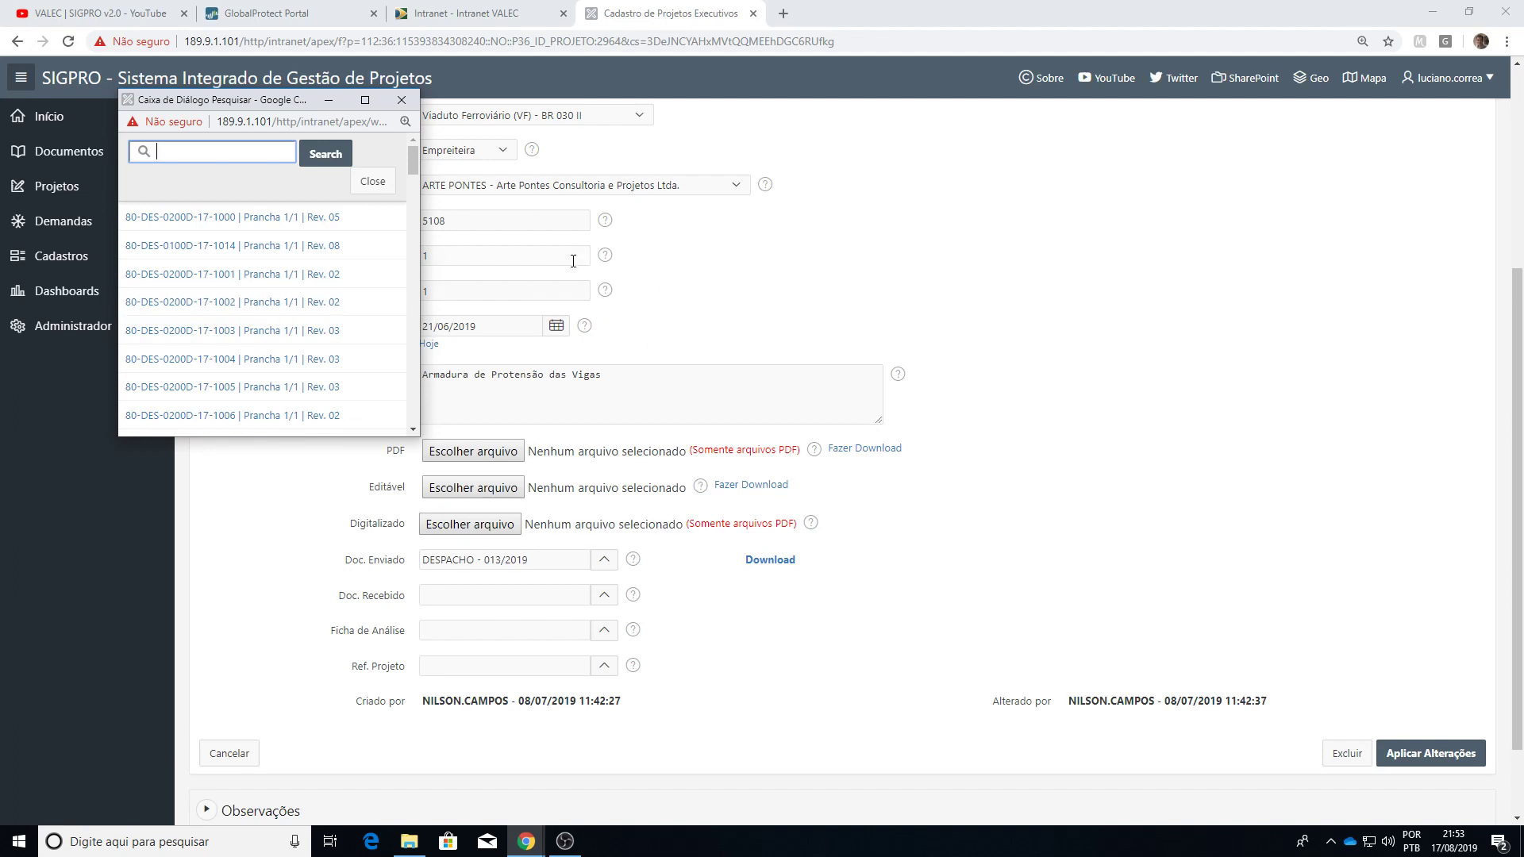
{"action": "left_click", "coordinate": [303, 306]}
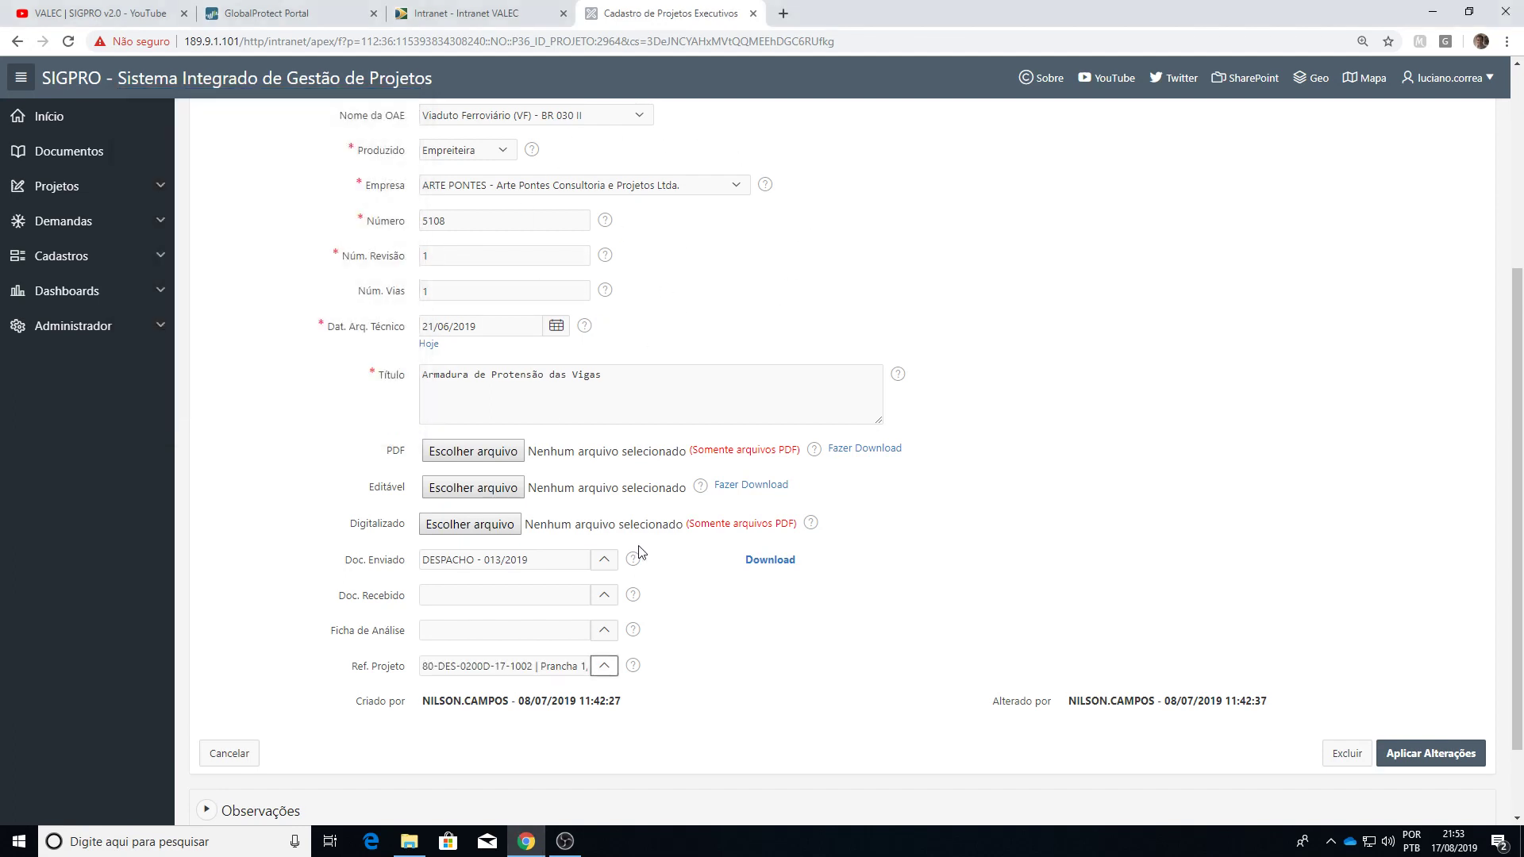
Step: Look through the projects available for Ref. Projeto and close the list without changing the reference
{"action": "left_click", "coordinate": [608, 673]}
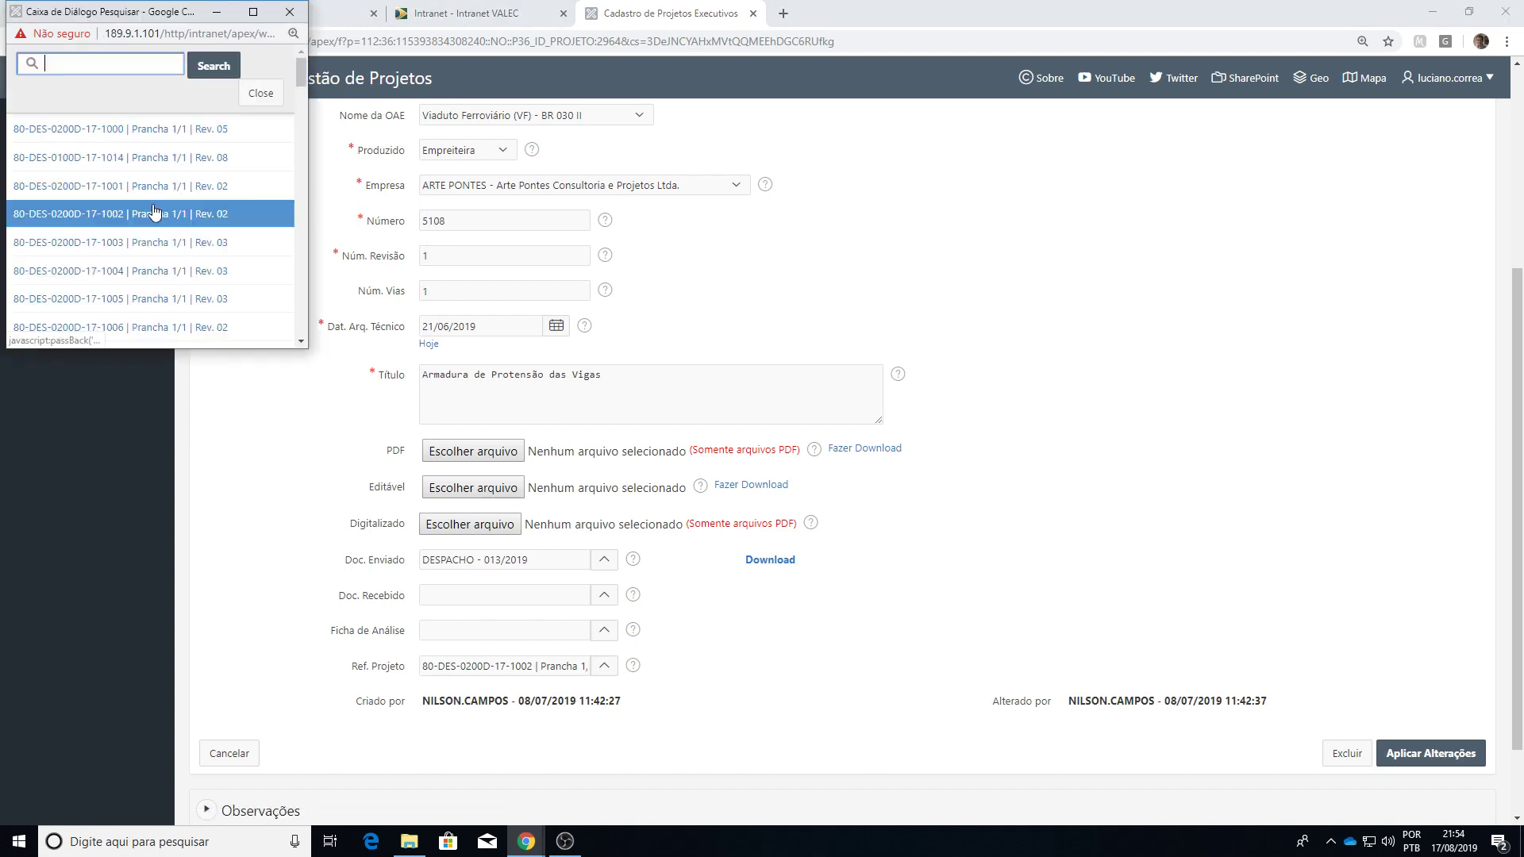
{"action": "scroll", "coordinate": [129, 170], "scroll_direction": "down", "scroll_amount": 3}
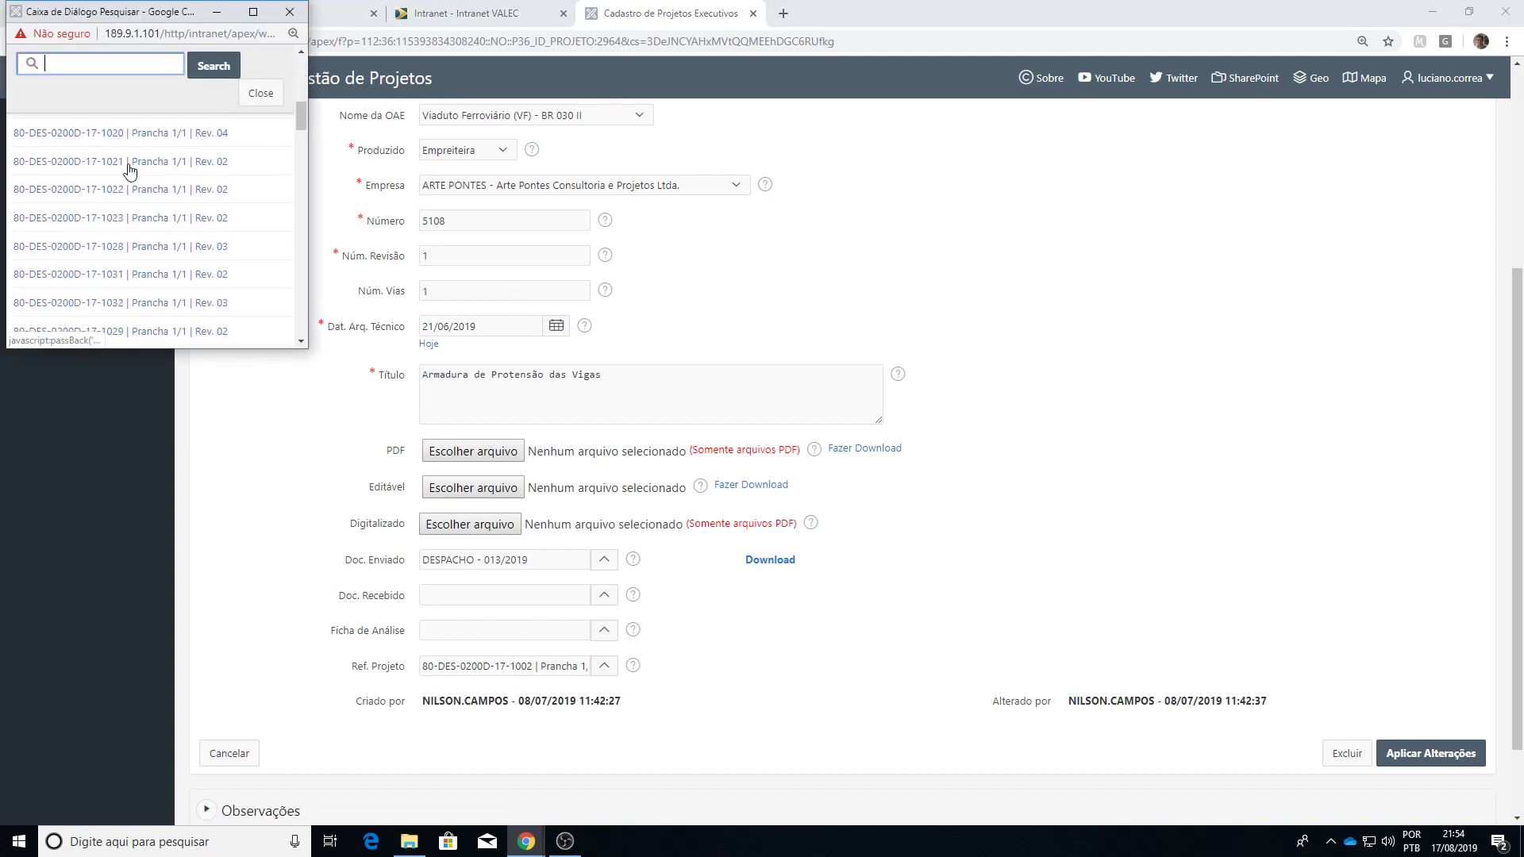
{"action": "scroll", "coordinate": [130, 171], "scroll_direction": "down", "scroll_amount": 5}
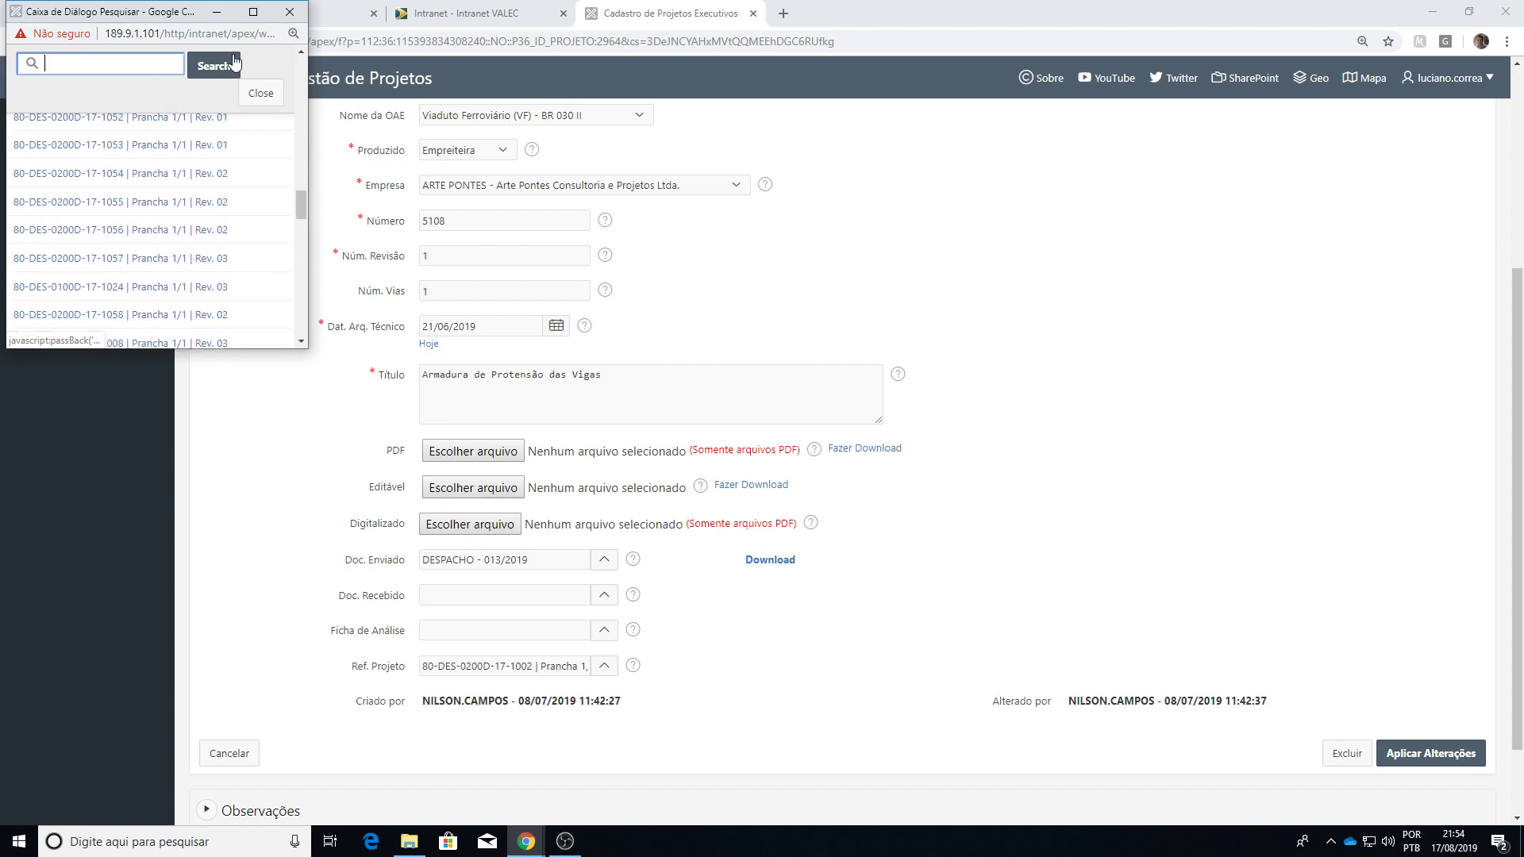
{"action": "left_click", "coordinate": [260, 94]}
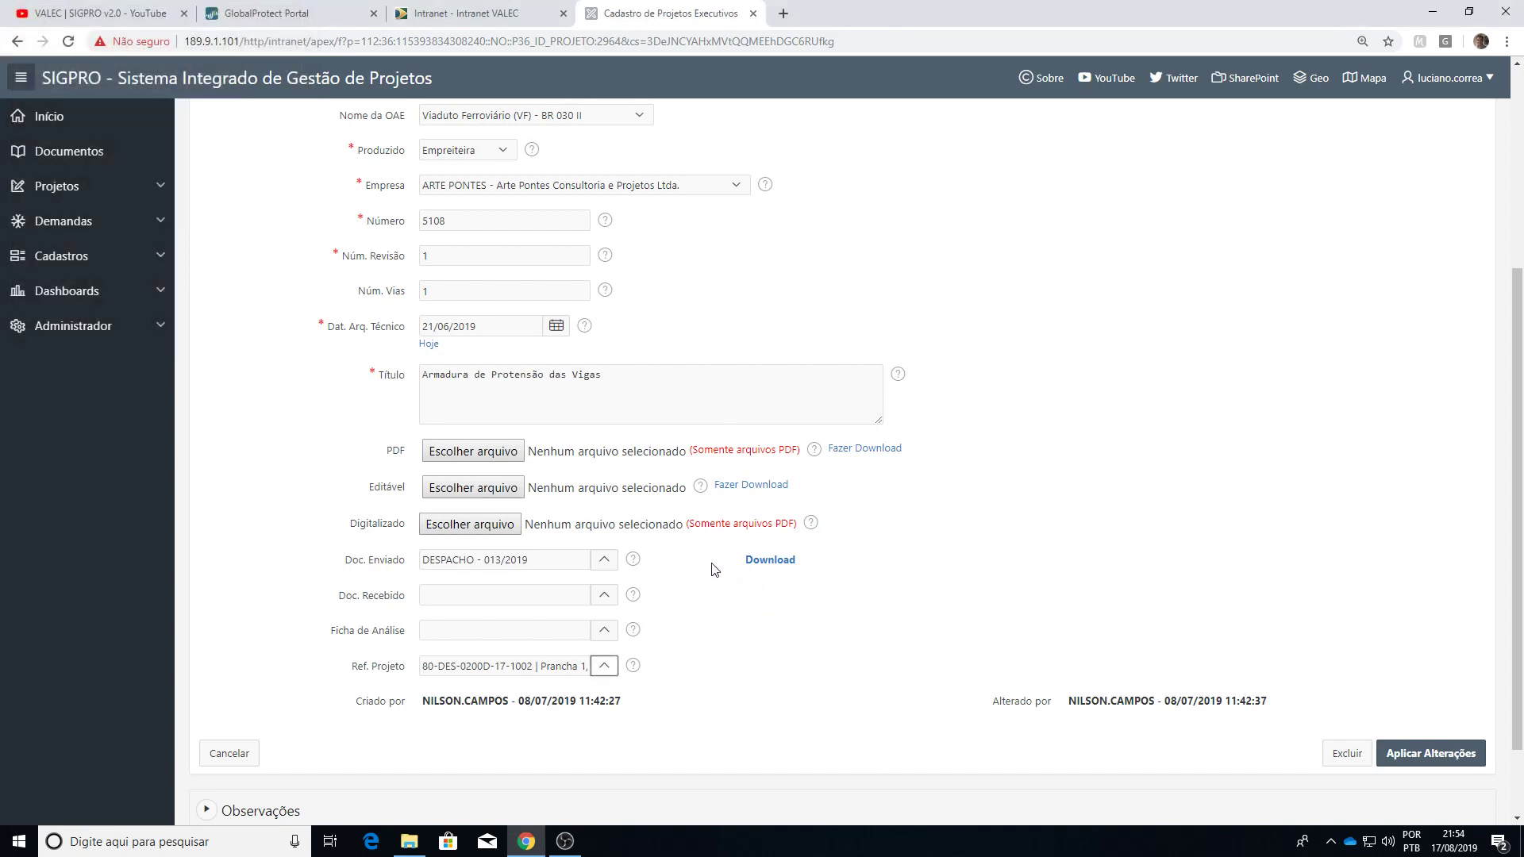
Step: Read the help text of the Núm. da Prancha field and close it
{"action": "scroll", "coordinate": [714, 569], "scroll_direction": "up", "scroll_amount": 4}
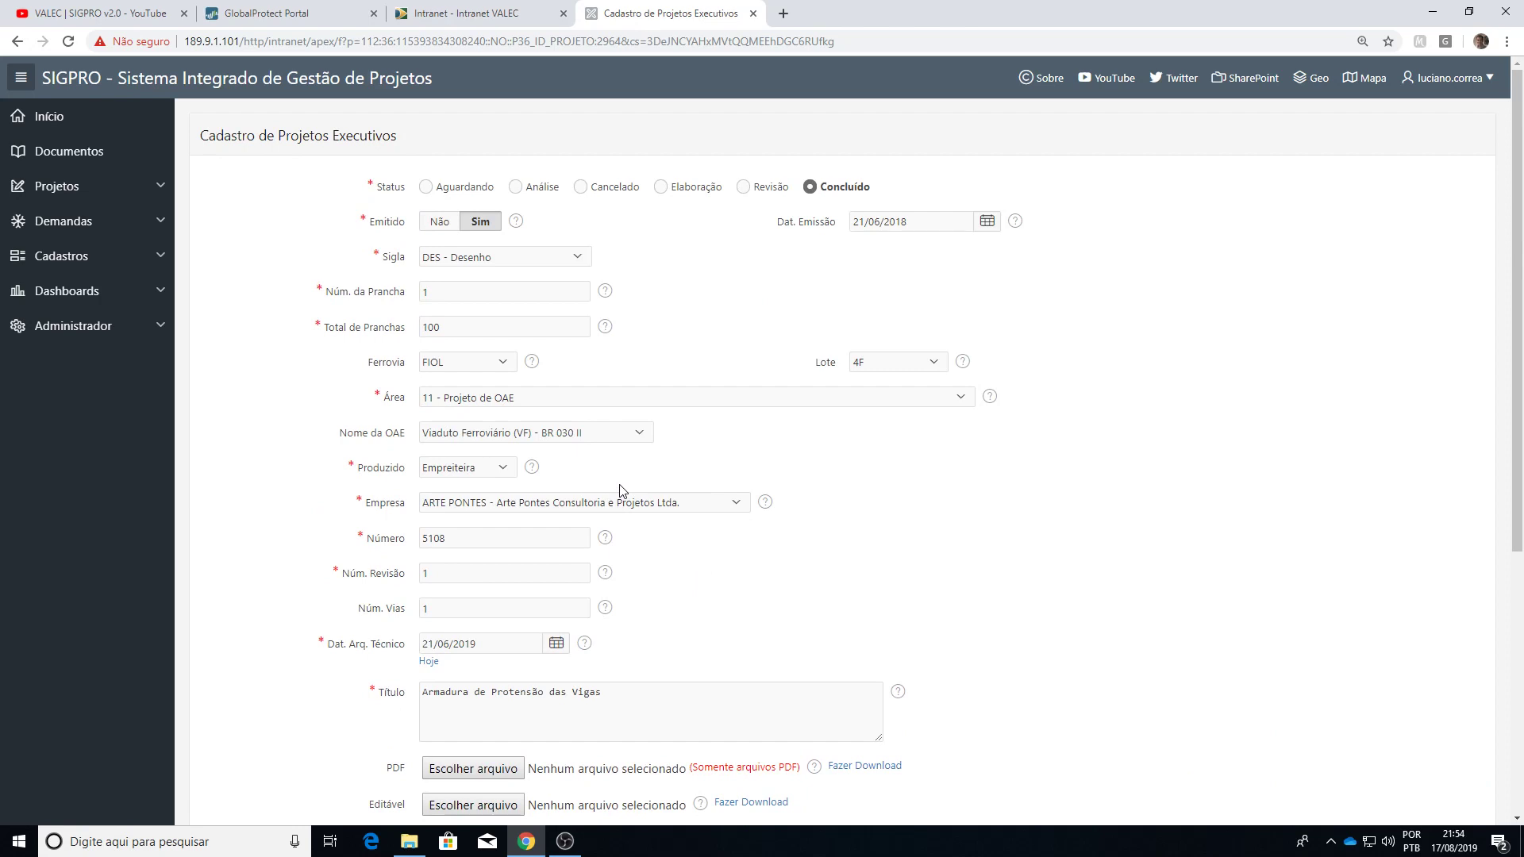
{"action": "left_click", "coordinate": [607, 292]}
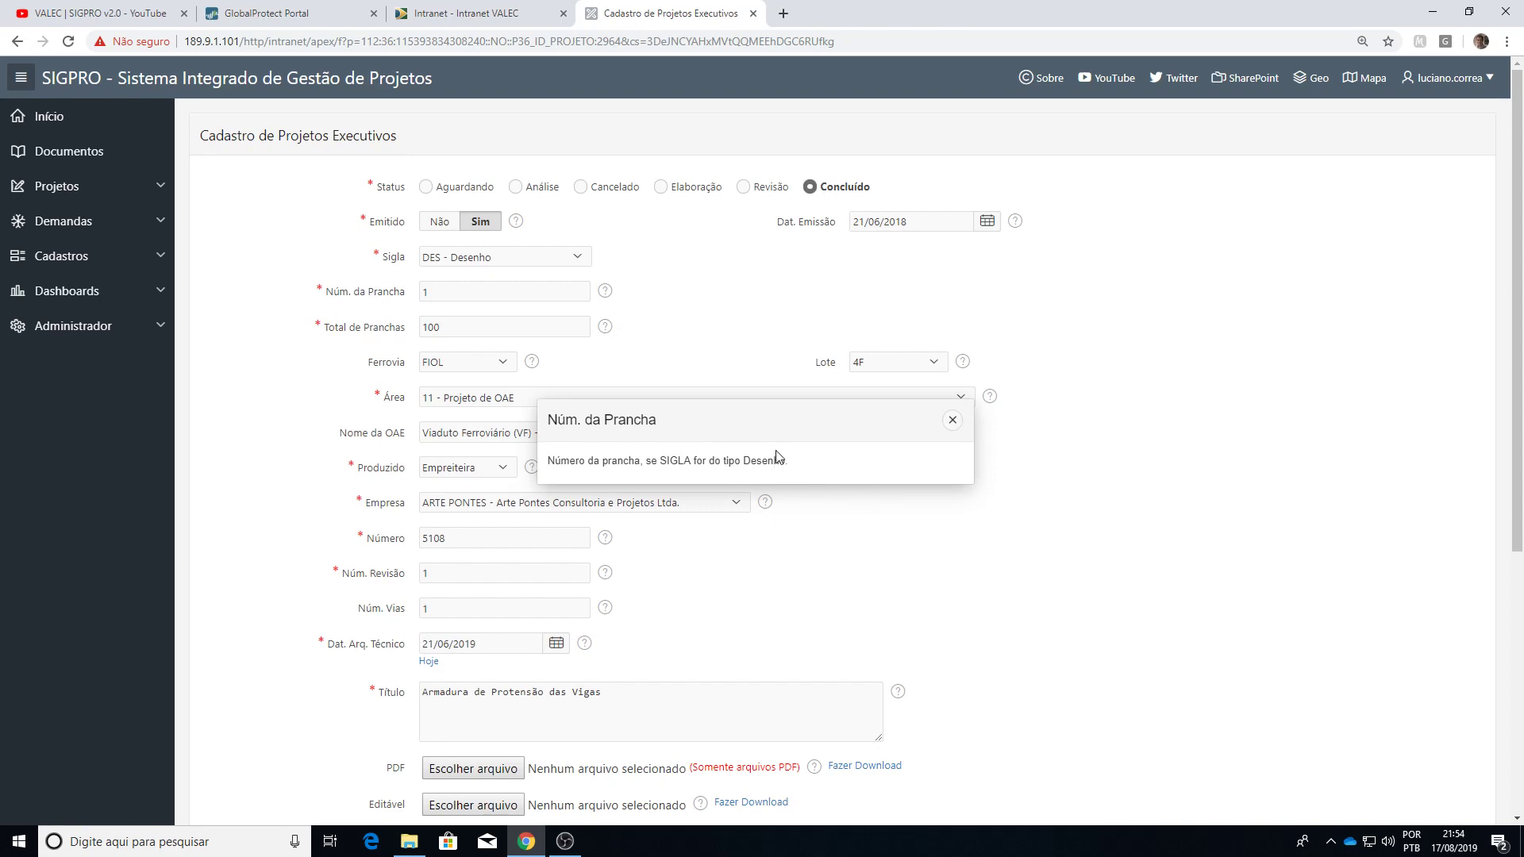
{"action": "left_click", "coordinate": [952, 420]}
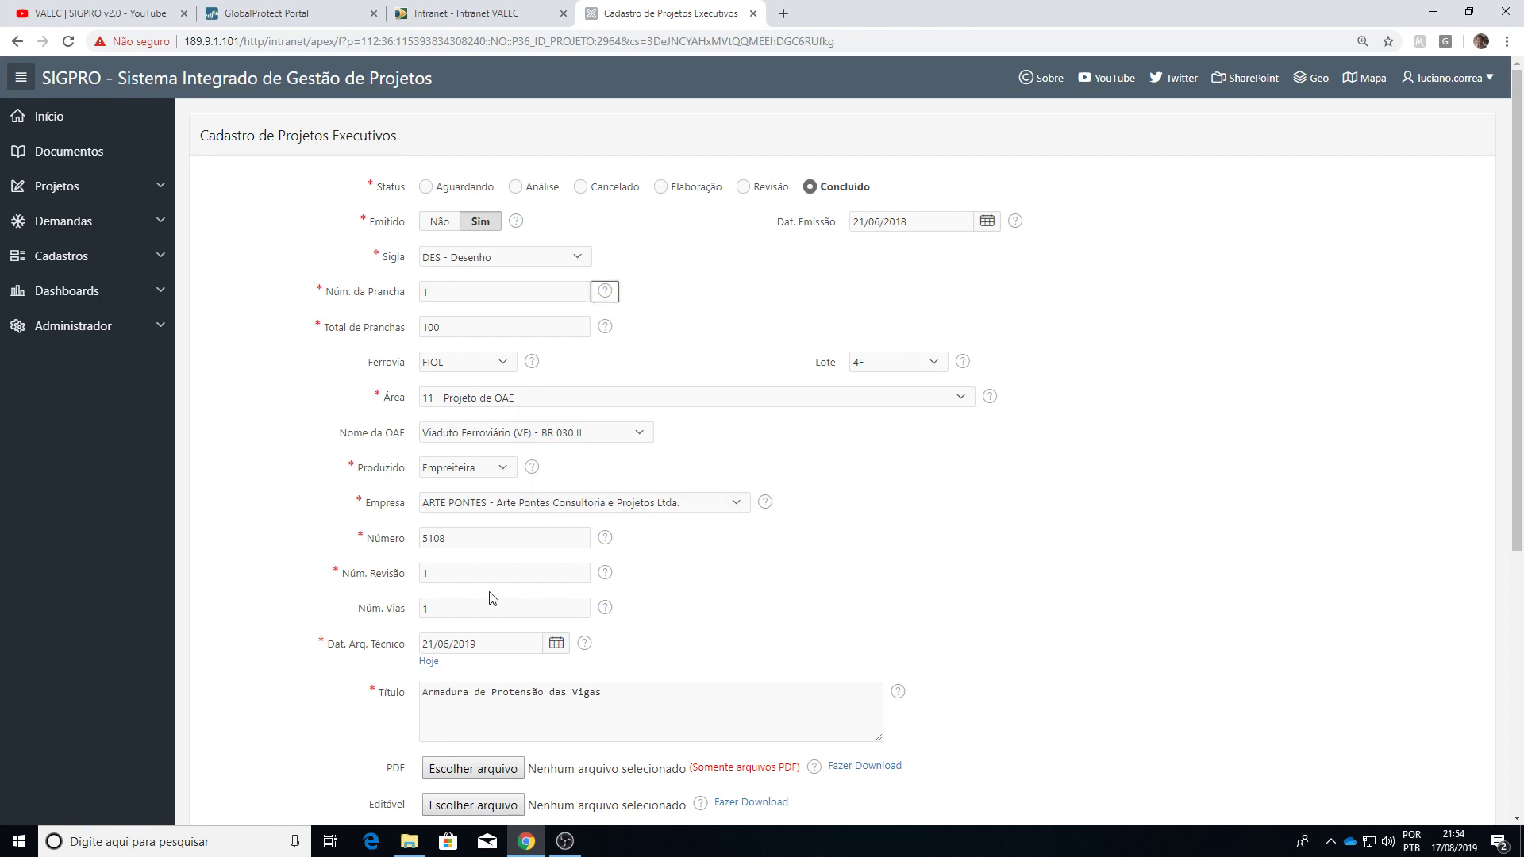
Step: Read the Número field's help, comparing its numbering ranges with the project's number, and close it
{"action": "left_click", "coordinate": [606, 541]}
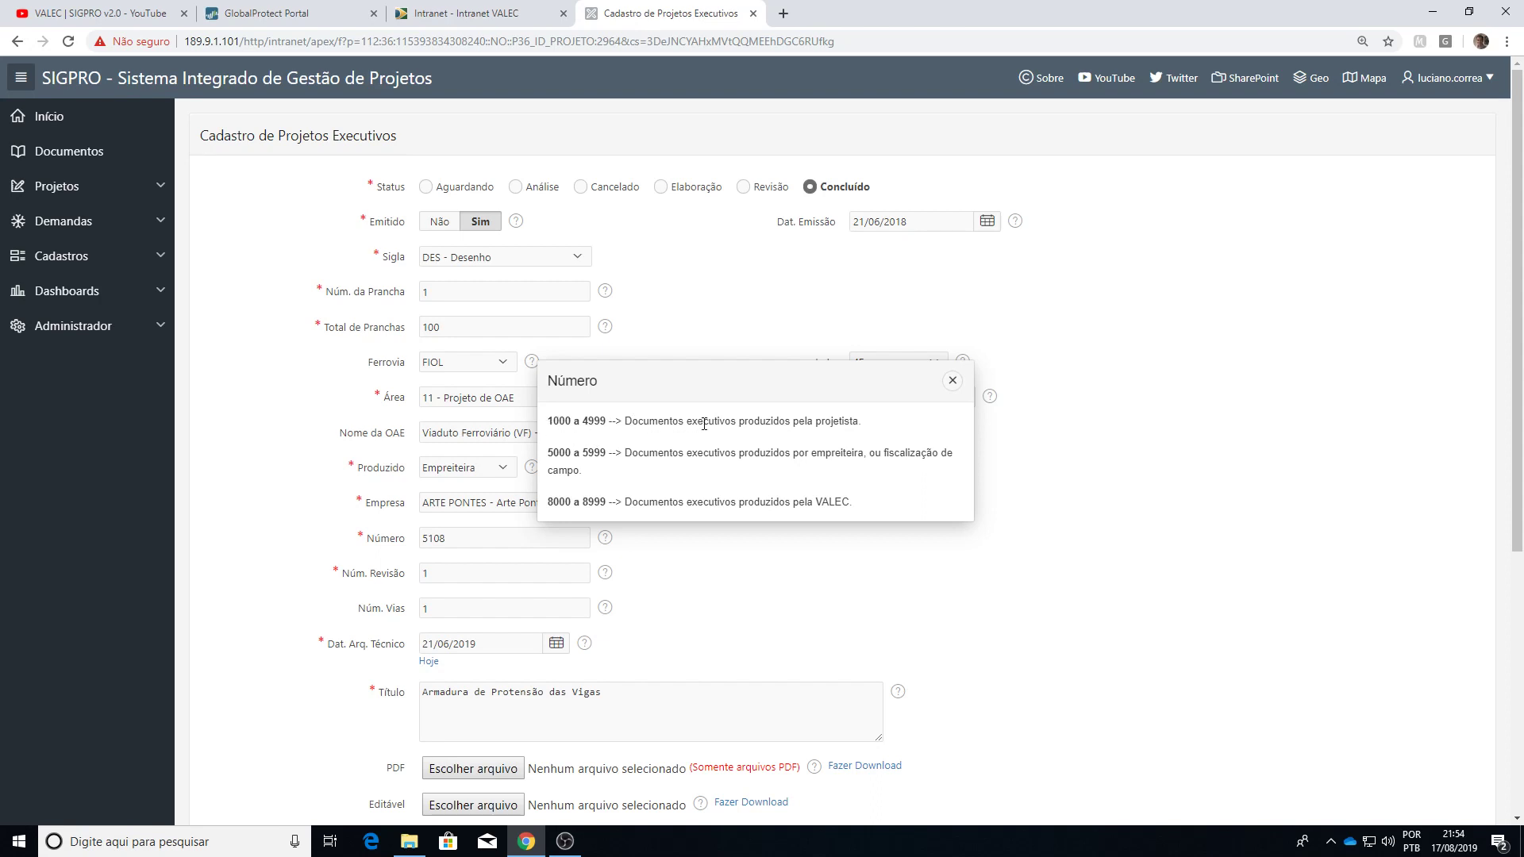
{"action": "left_click_drag", "start_coordinate": [798, 420], "coordinate": [864, 424]}
{"action": "left_click_drag", "start_coordinate": [423, 539], "coordinate": [472, 542]}
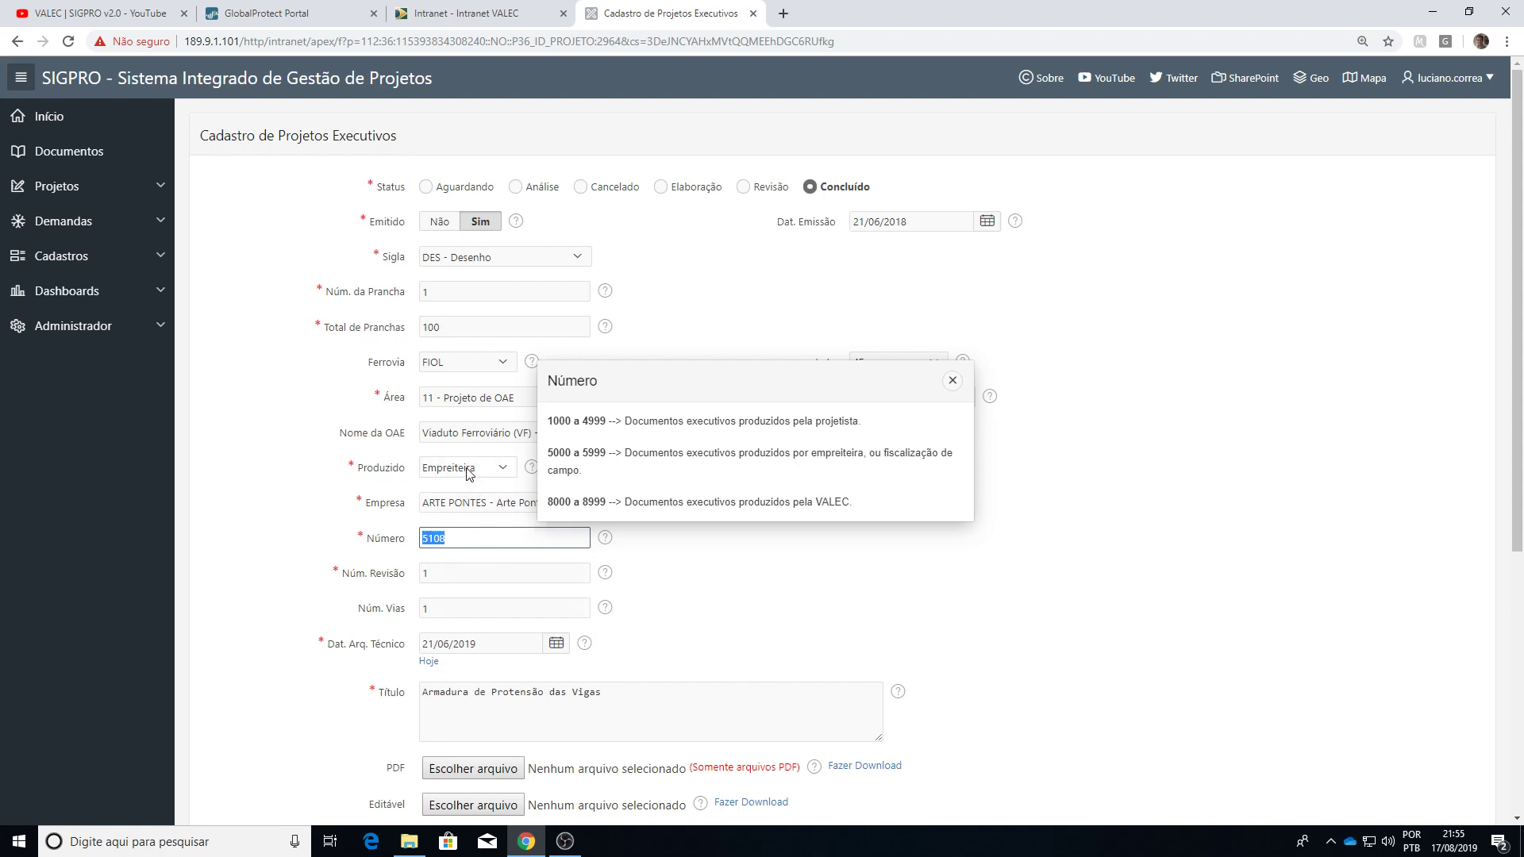
{"action": "left_click", "coordinate": [453, 540]}
{"action": "left_click_drag", "start_coordinate": [547, 452], "coordinate": [612, 451]}
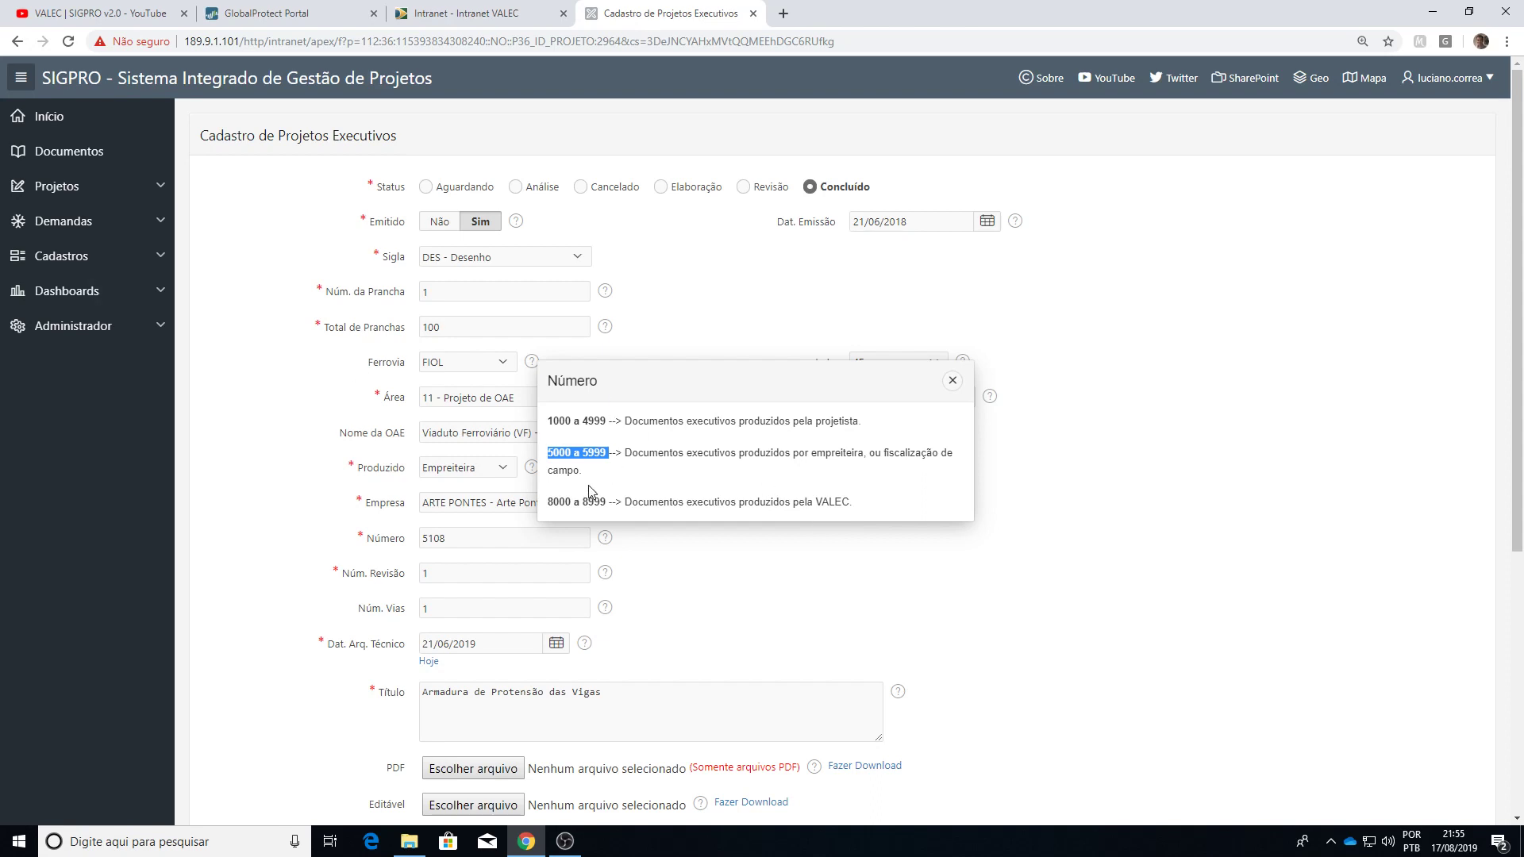
{"action": "left_click_drag", "start_coordinate": [549, 501], "coordinate": [568, 505]}
{"action": "left_click", "coordinate": [953, 380]}
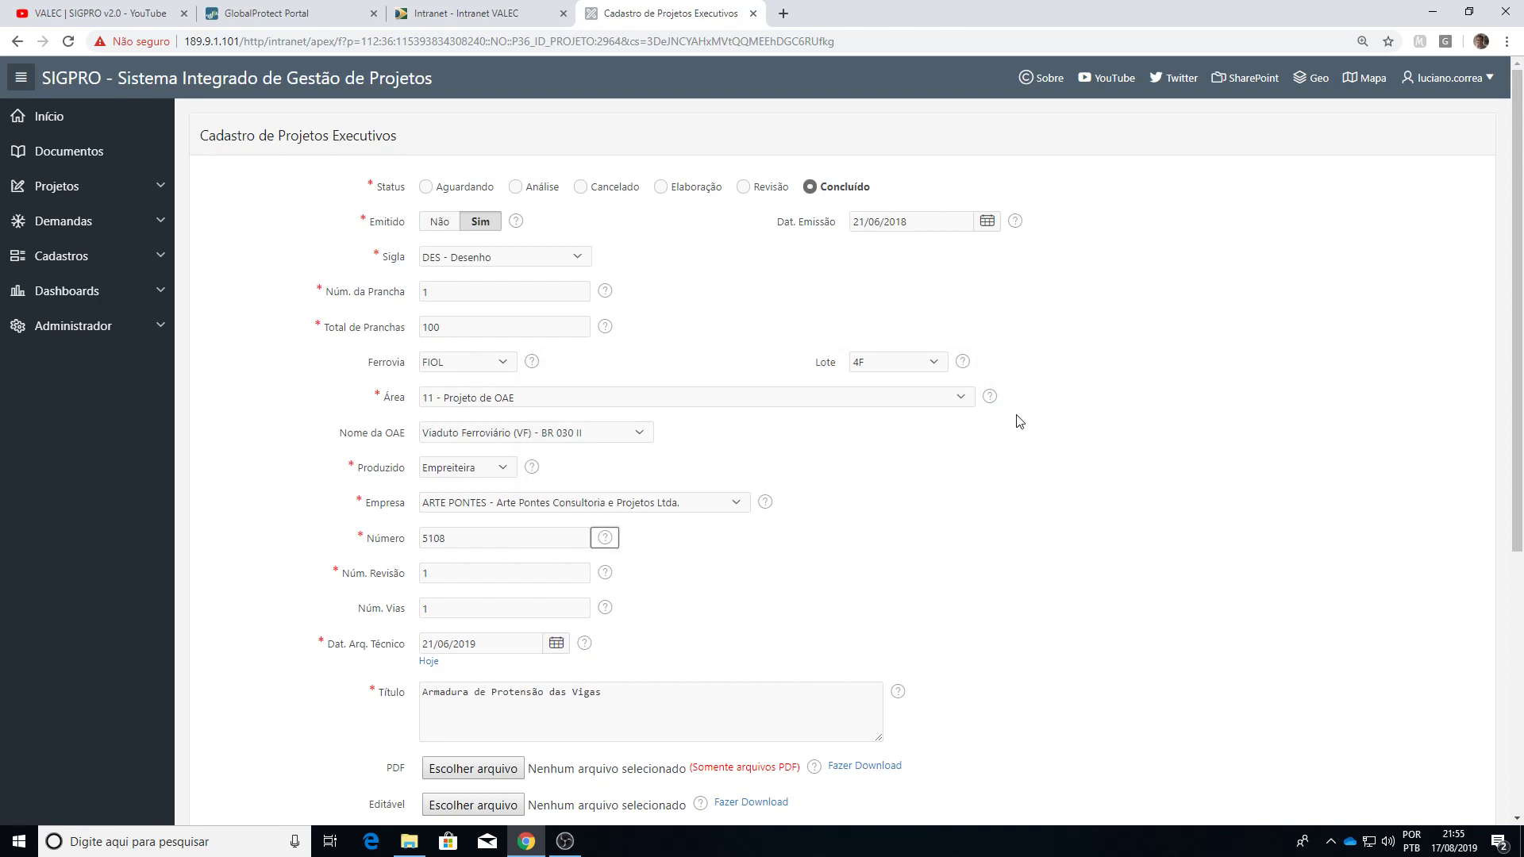
Step: Cancel editing the executive project record and return to the projects report
{"action": "scroll", "coordinate": [1005, 427], "scroll_direction": "down", "scroll_amount": 1}
{"action": "scroll", "coordinate": [1004, 427], "scroll_direction": "down", "scroll_amount": 2}
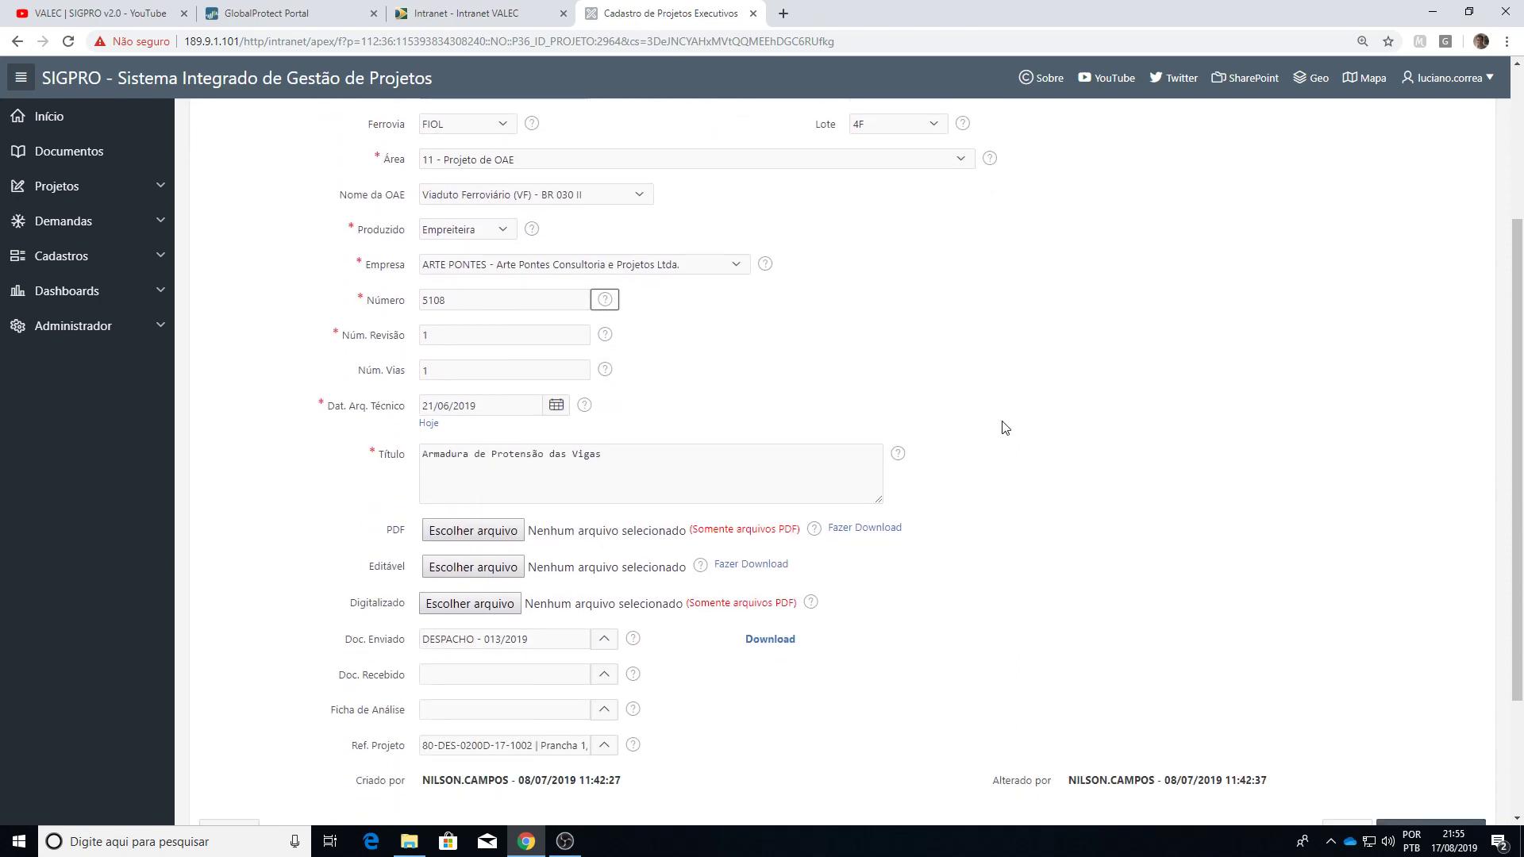
{"action": "scroll", "coordinate": [1005, 427], "scroll_direction": "down", "scroll_amount": 1}
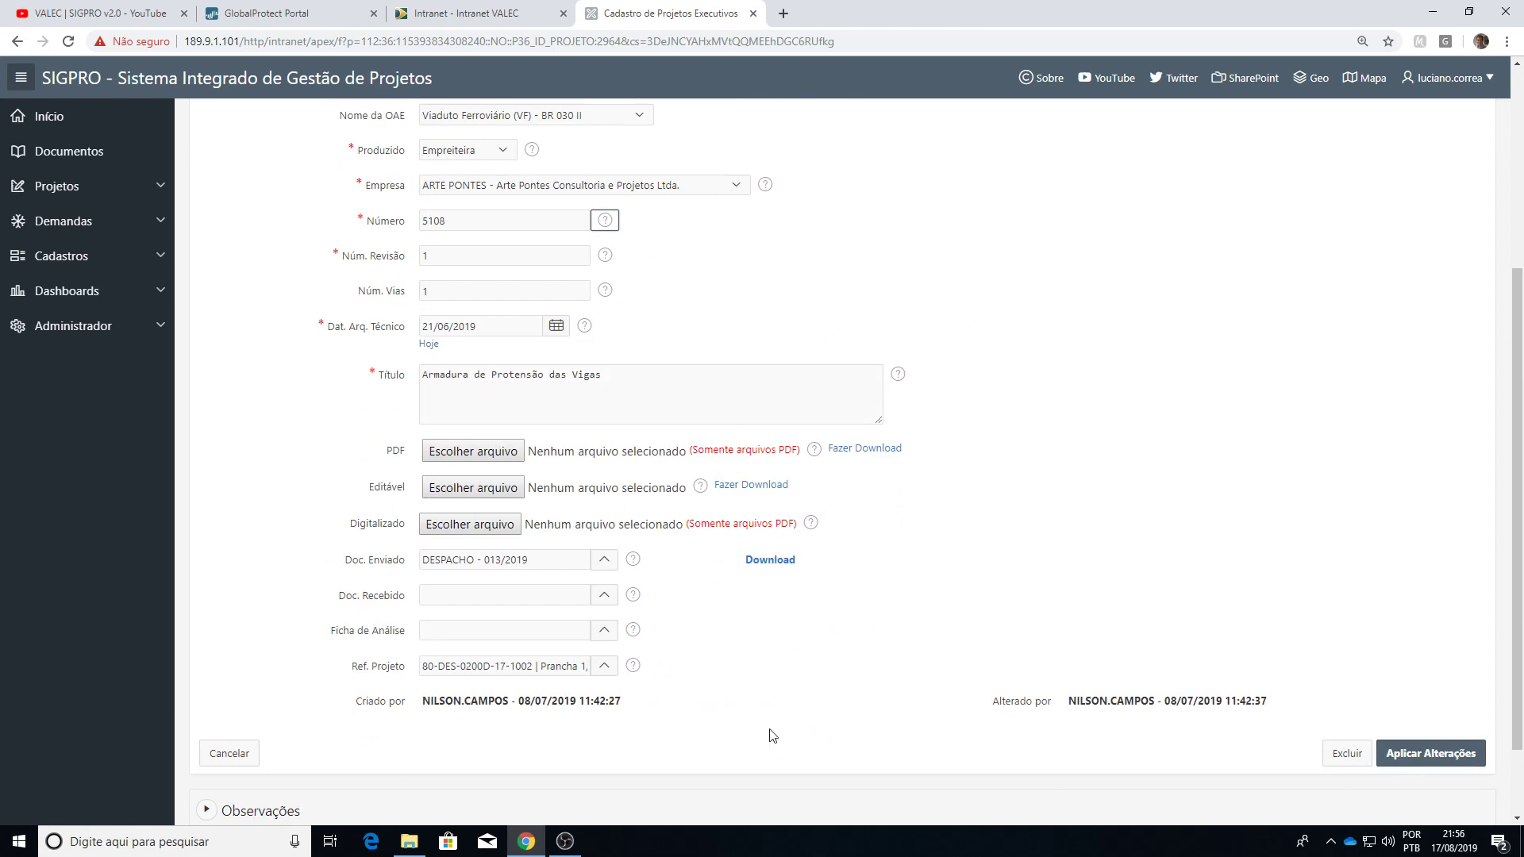
{"action": "left_click", "coordinate": [226, 753]}
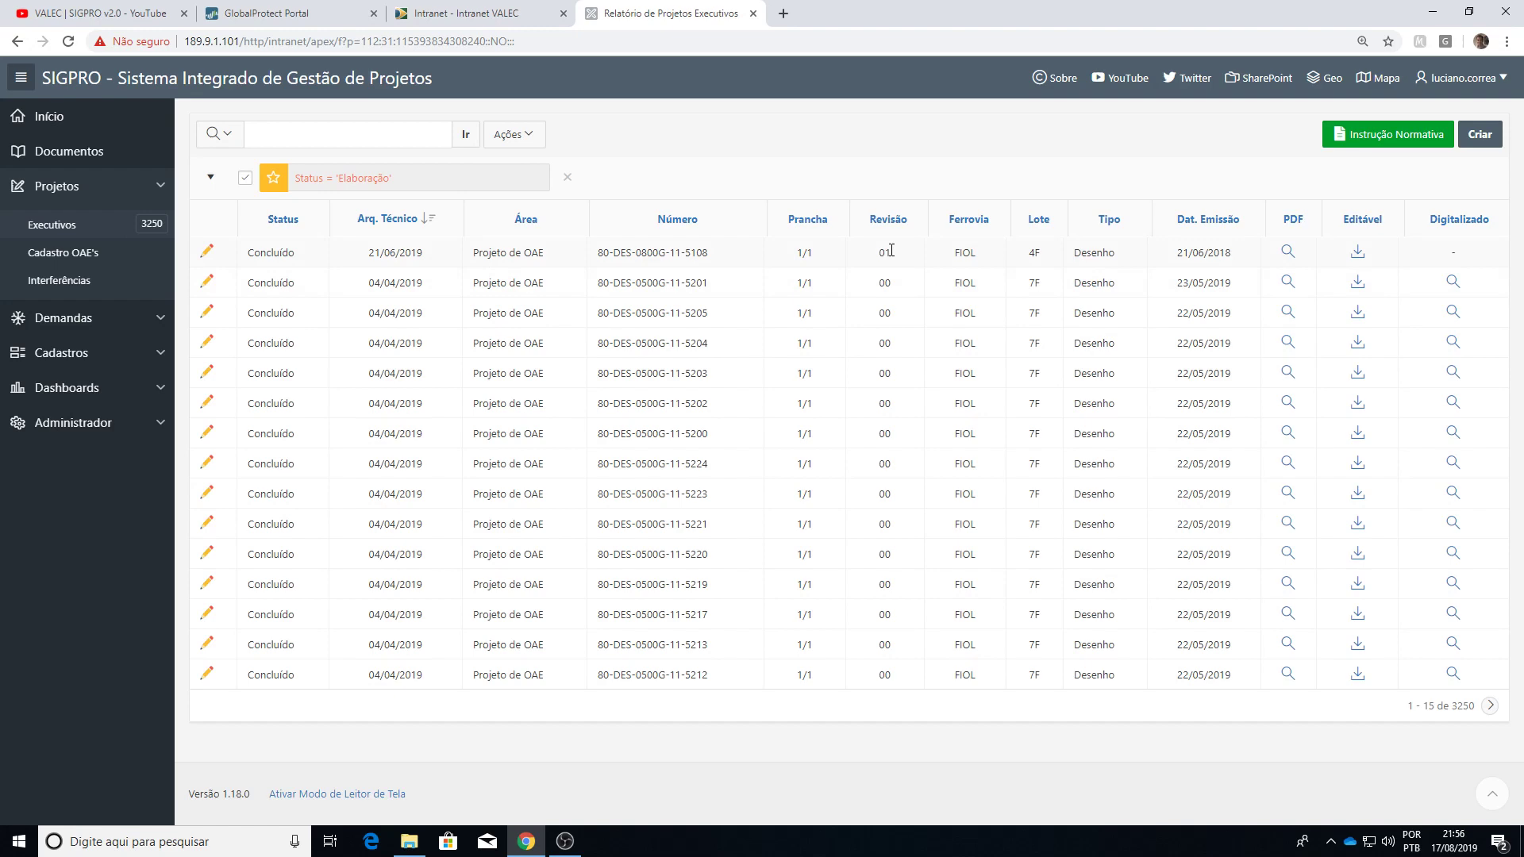
Step: Open the PDF of project 80-DES-0800G-11-5108 from the report and view the drawing
{"action": "left_click", "coordinate": [1288, 254]}
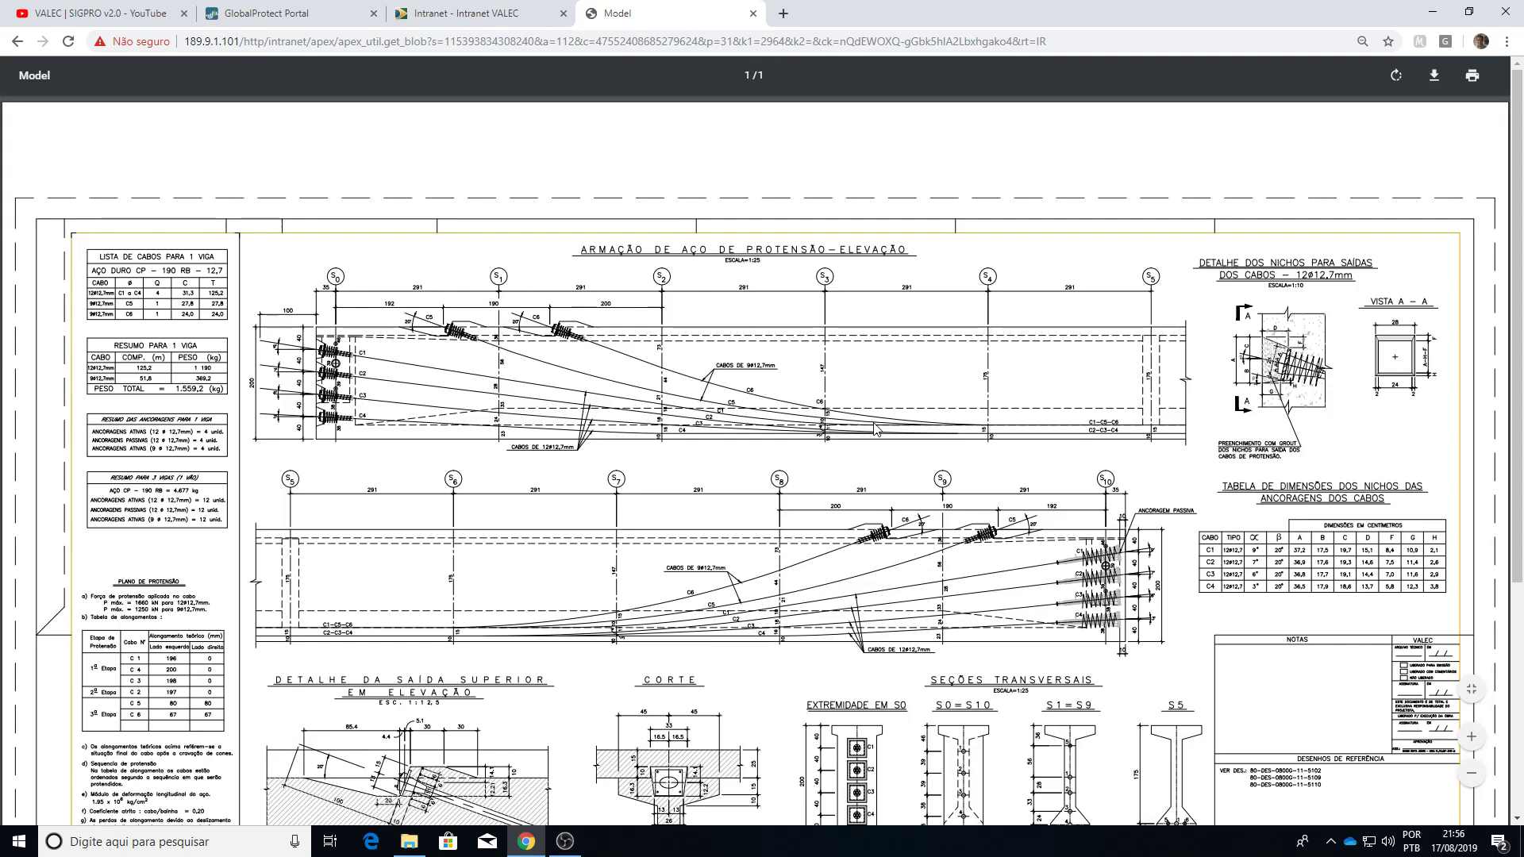
{"action": "scroll", "coordinate": [876, 429], "scroll_direction": "down", "scroll_amount": 2}
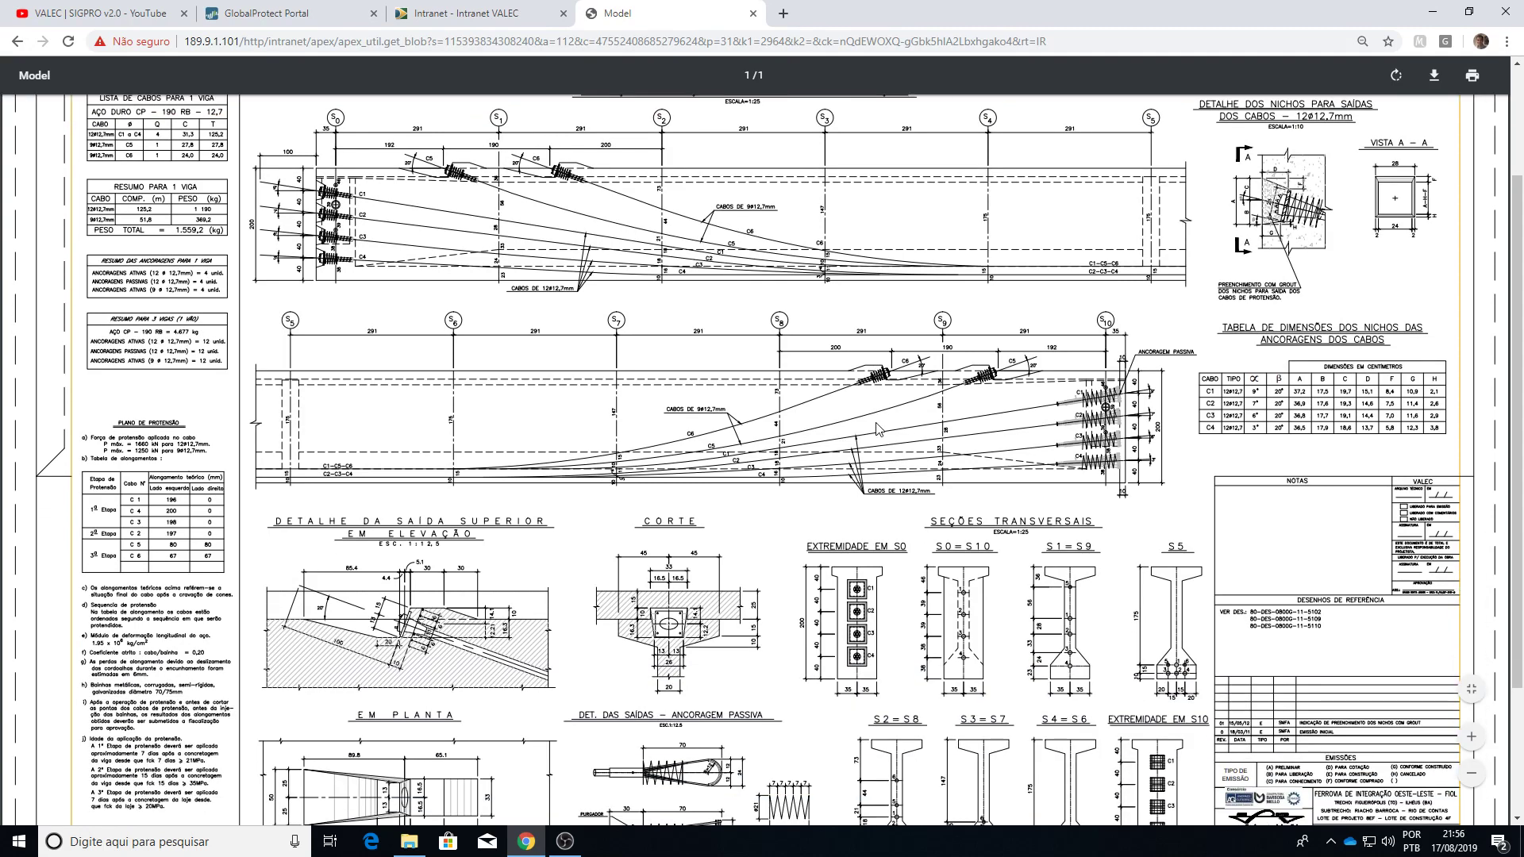
Step: Look over the beam prestressing drawing and its title block, and return to the executive projects report
{"action": "scroll", "coordinate": [881, 427], "scroll_direction": "down", "scroll_amount": 3}
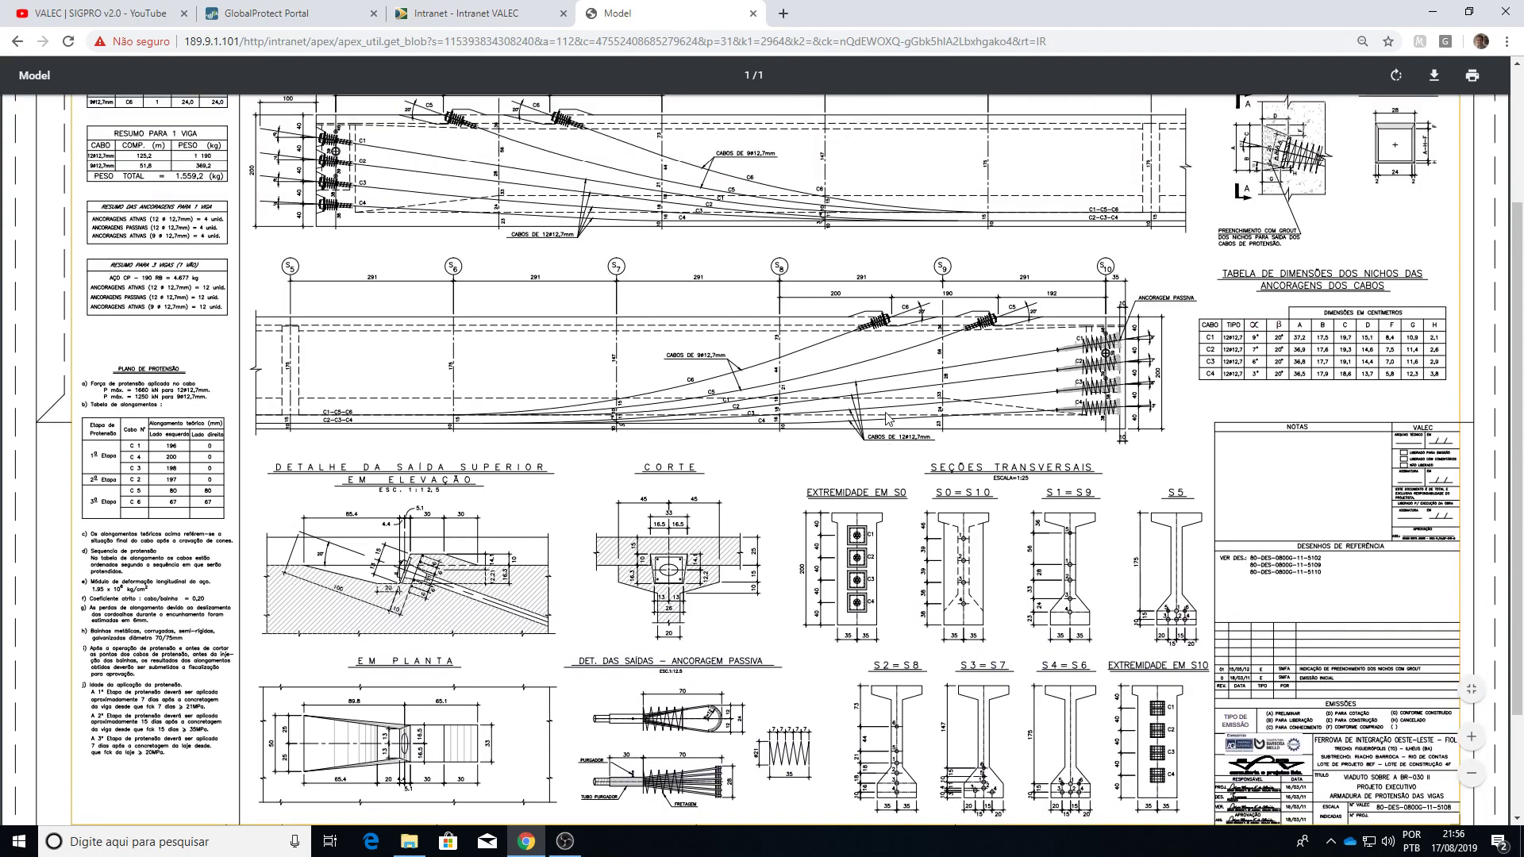
{"action": "scroll", "coordinate": [897, 417], "scroll_direction": "up", "scroll_amount": 3}
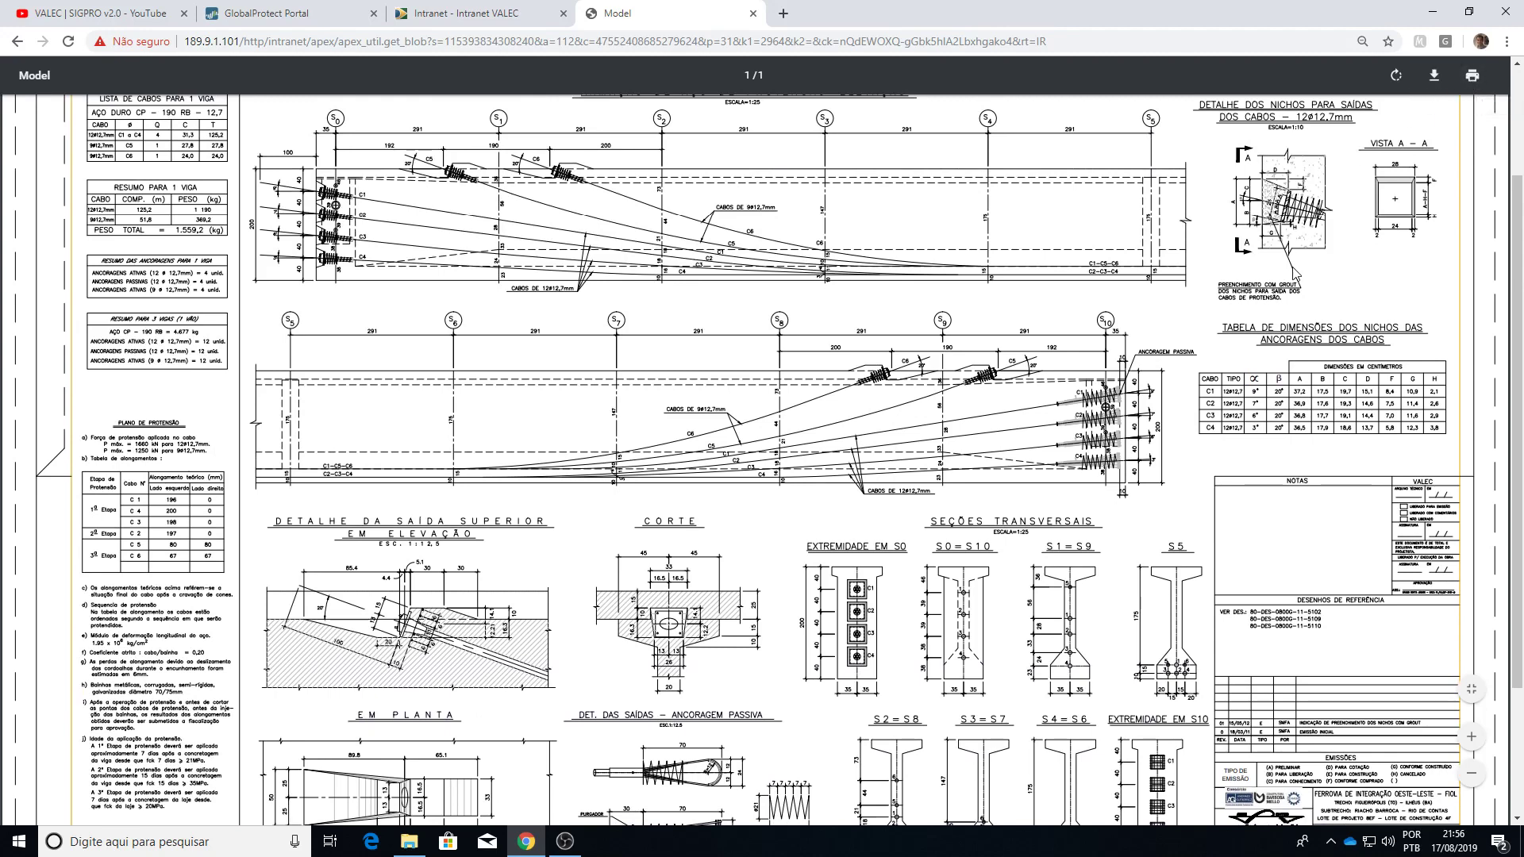
{"action": "scroll", "coordinate": [1295, 273], "scroll_direction": "down", "scroll_amount": 1}
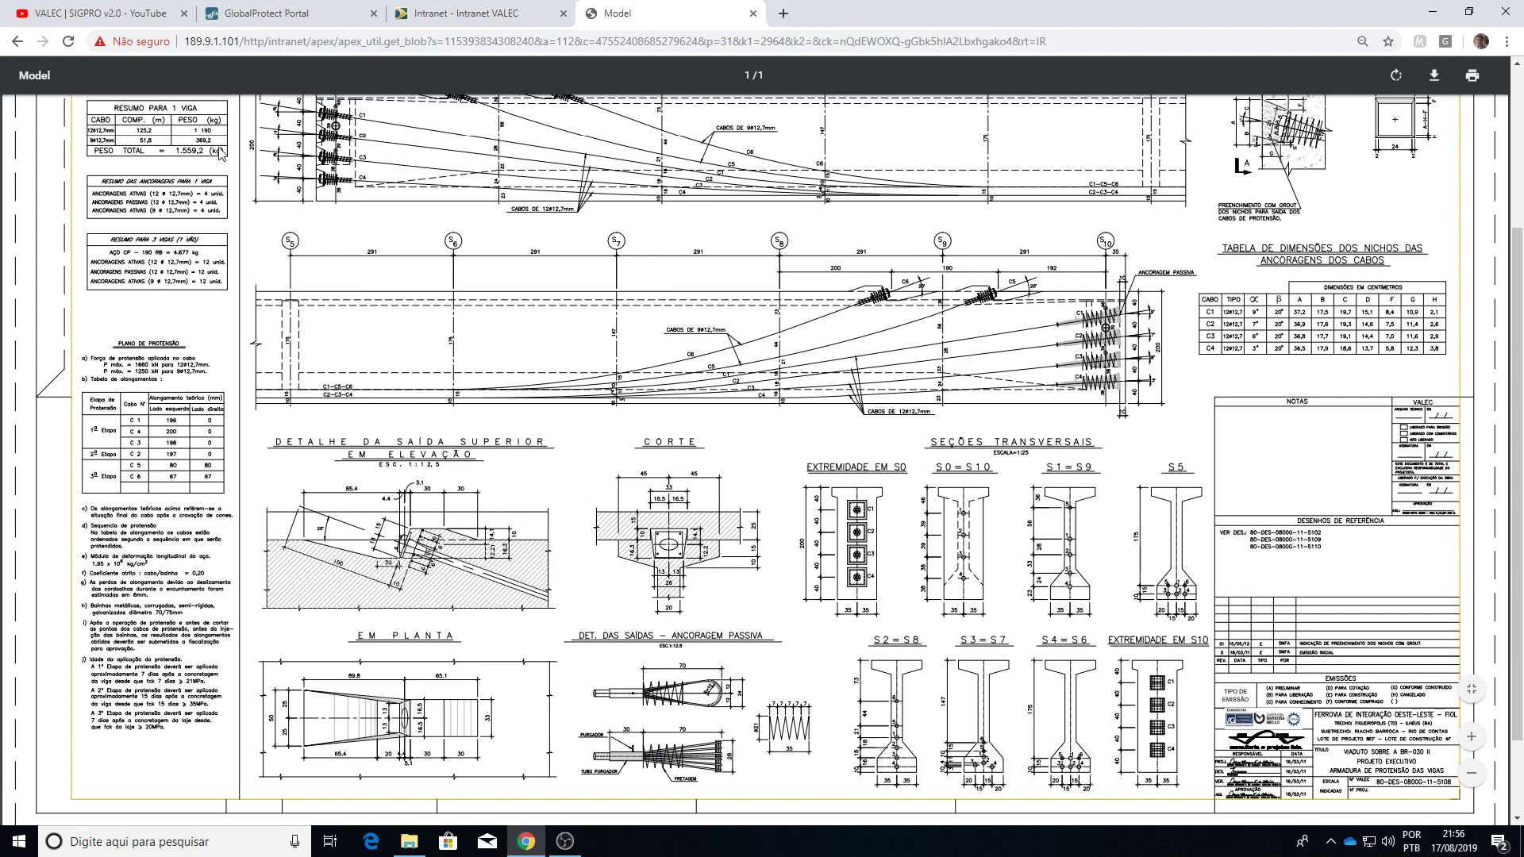
{"action": "left_click", "coordinate": [16, 40]}
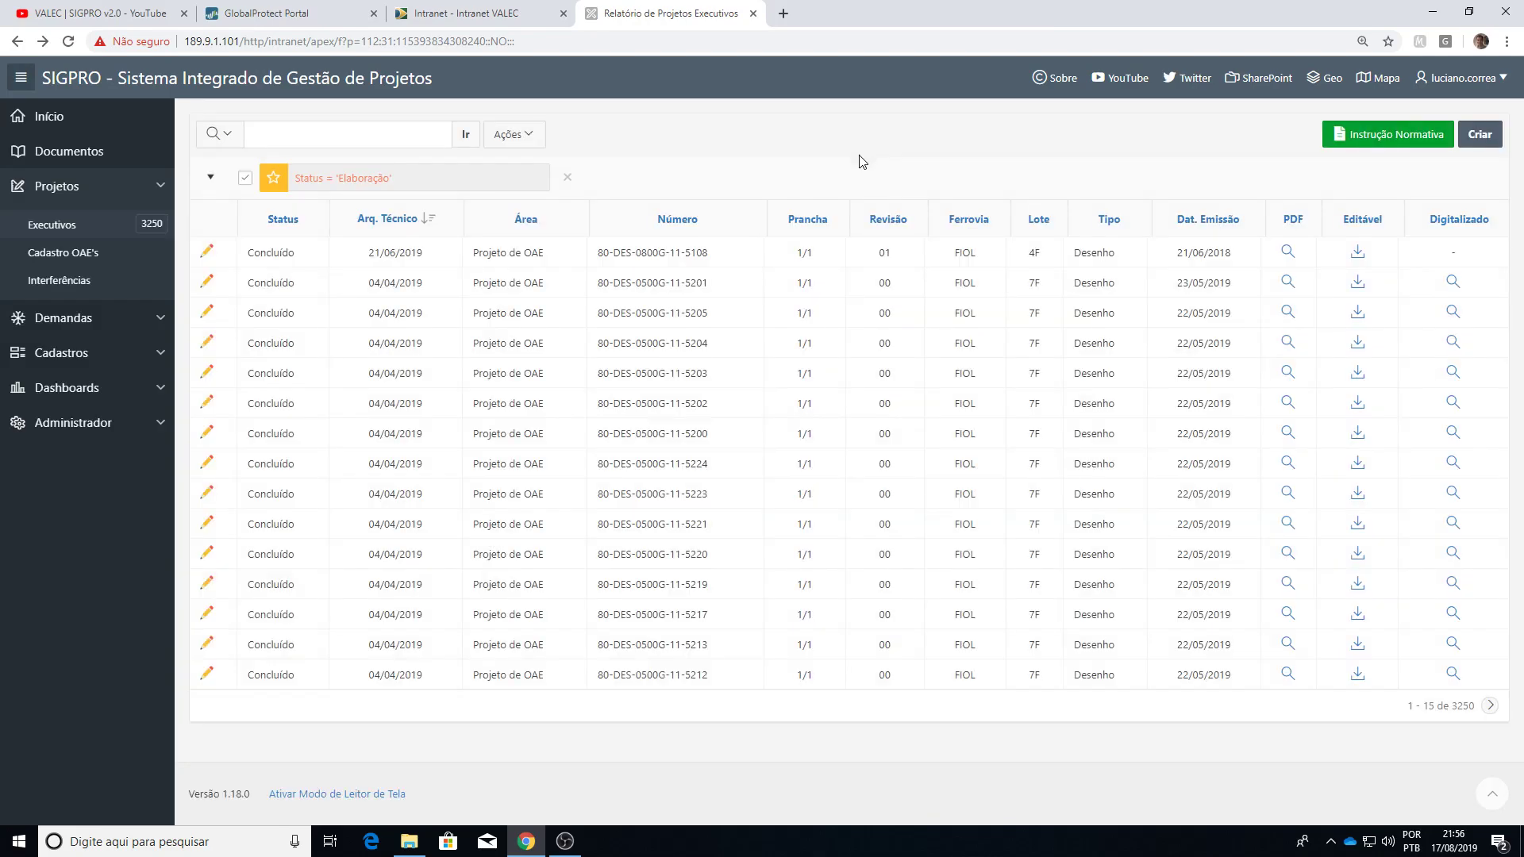
Step: Start downloading the editable DWG file of project 80-DES-0800G-11-5108 from the report and cancel the save
{"action": "left_click", "coordinate": [1362, 259]}
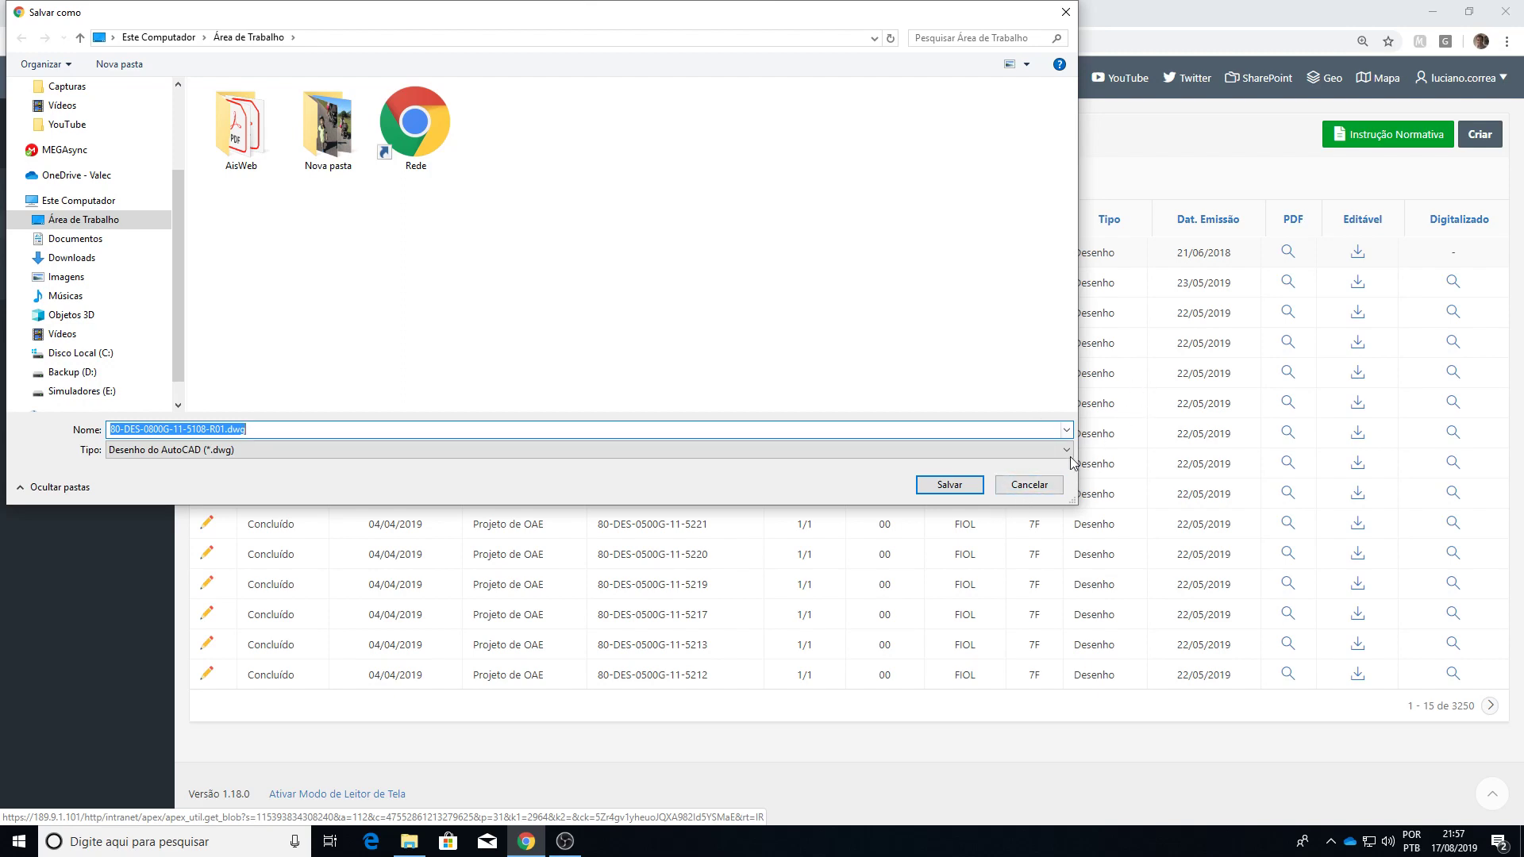
{"action": "left_click", "coordinate": [1034, 486]}
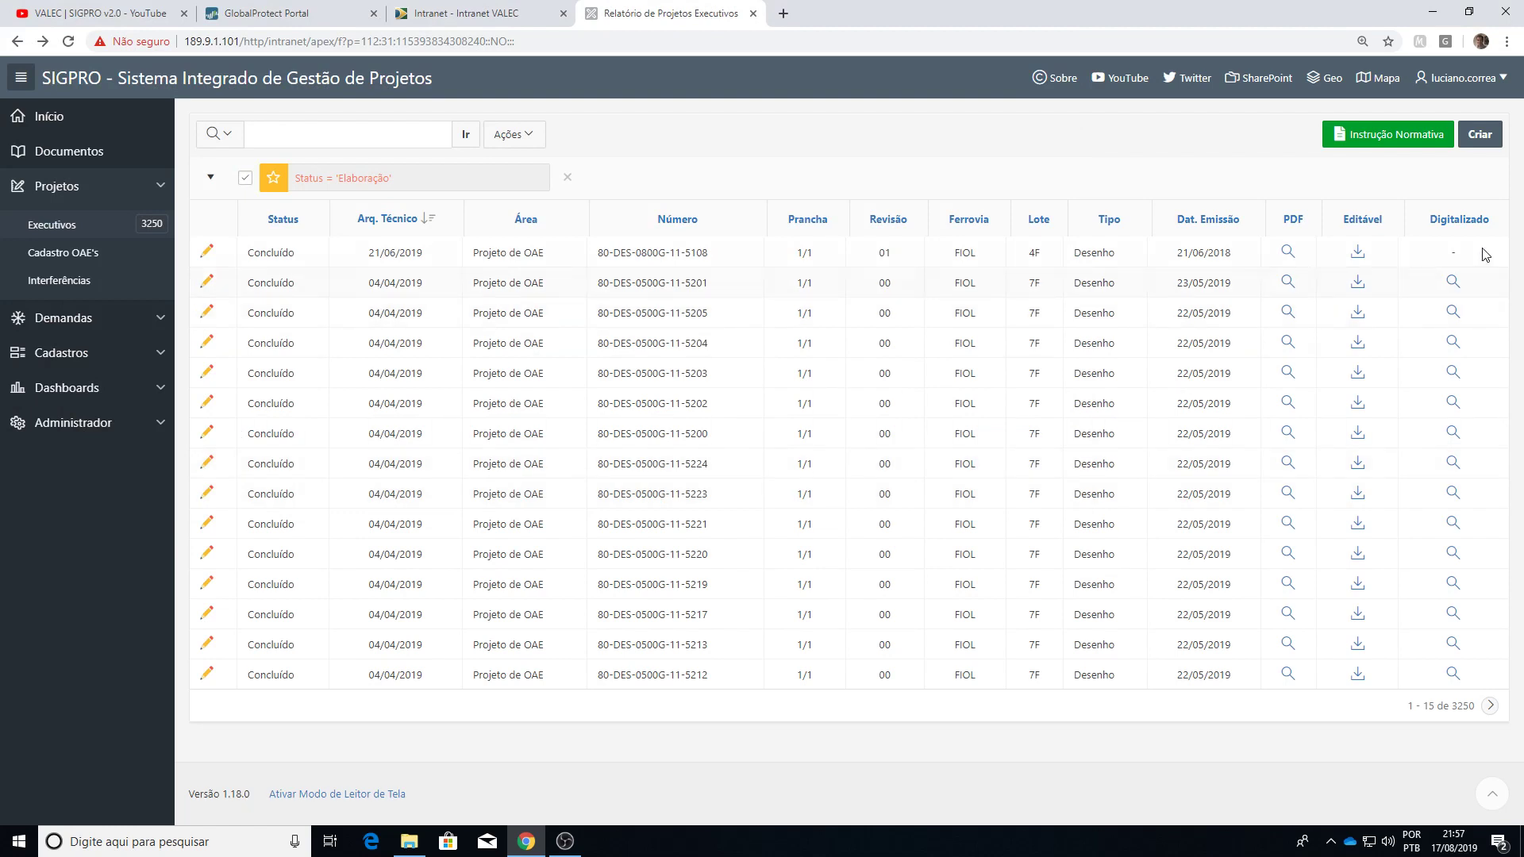
Step: Open the digitized drawing of project 80-DES-0500G-11-5201, examine its approval signatures, reference drawings and title block, and return to the report
{"action": "left_click", "coordinate": [1453, 290]}
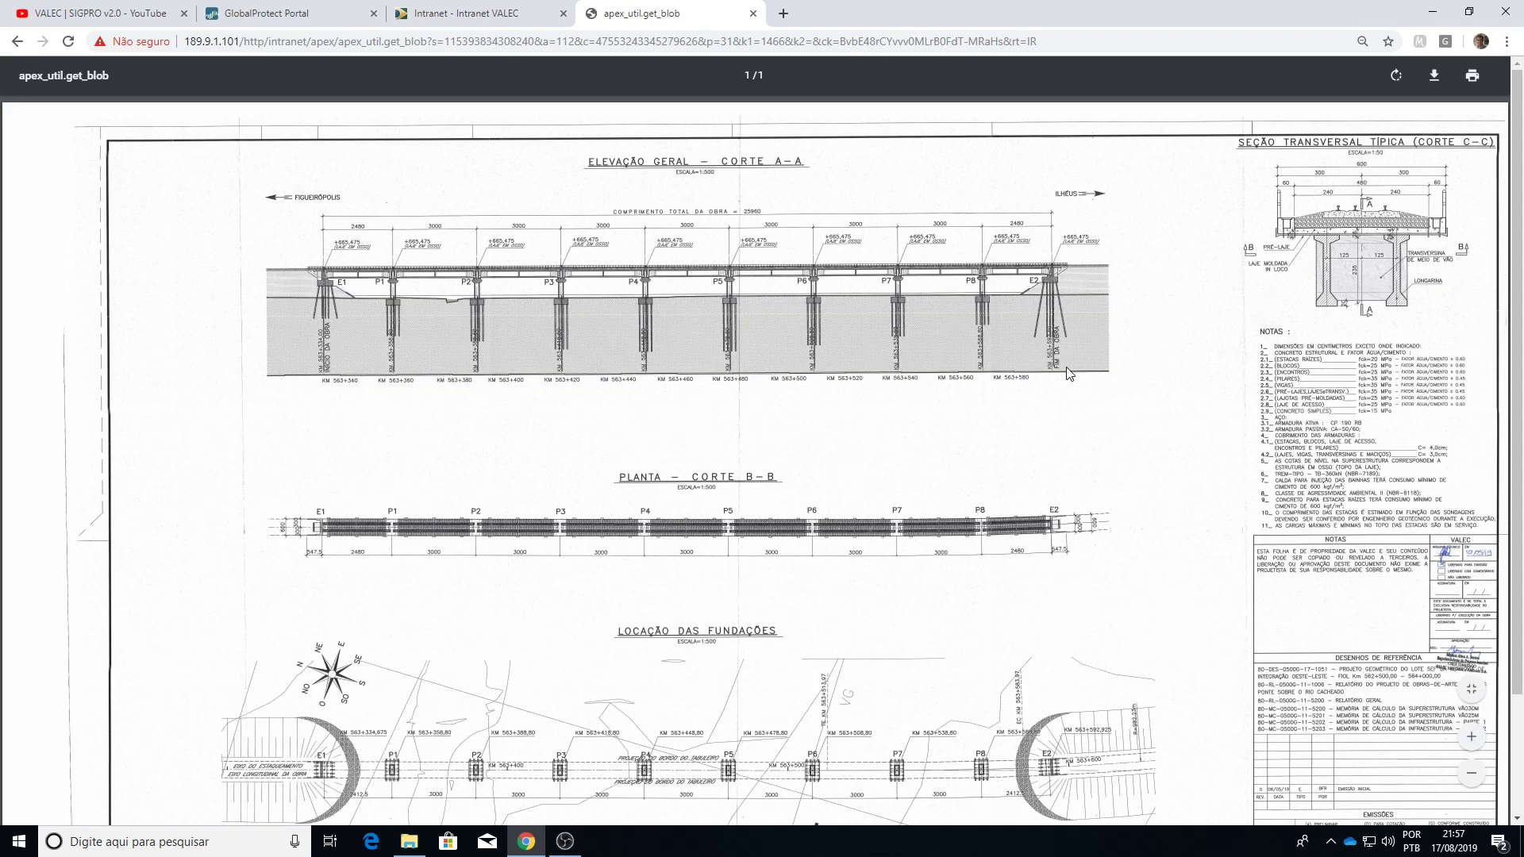
{"action": "scroll", "coordinate": [1072, 376], "scroll_direction": "down", "scroll_amount": 2}
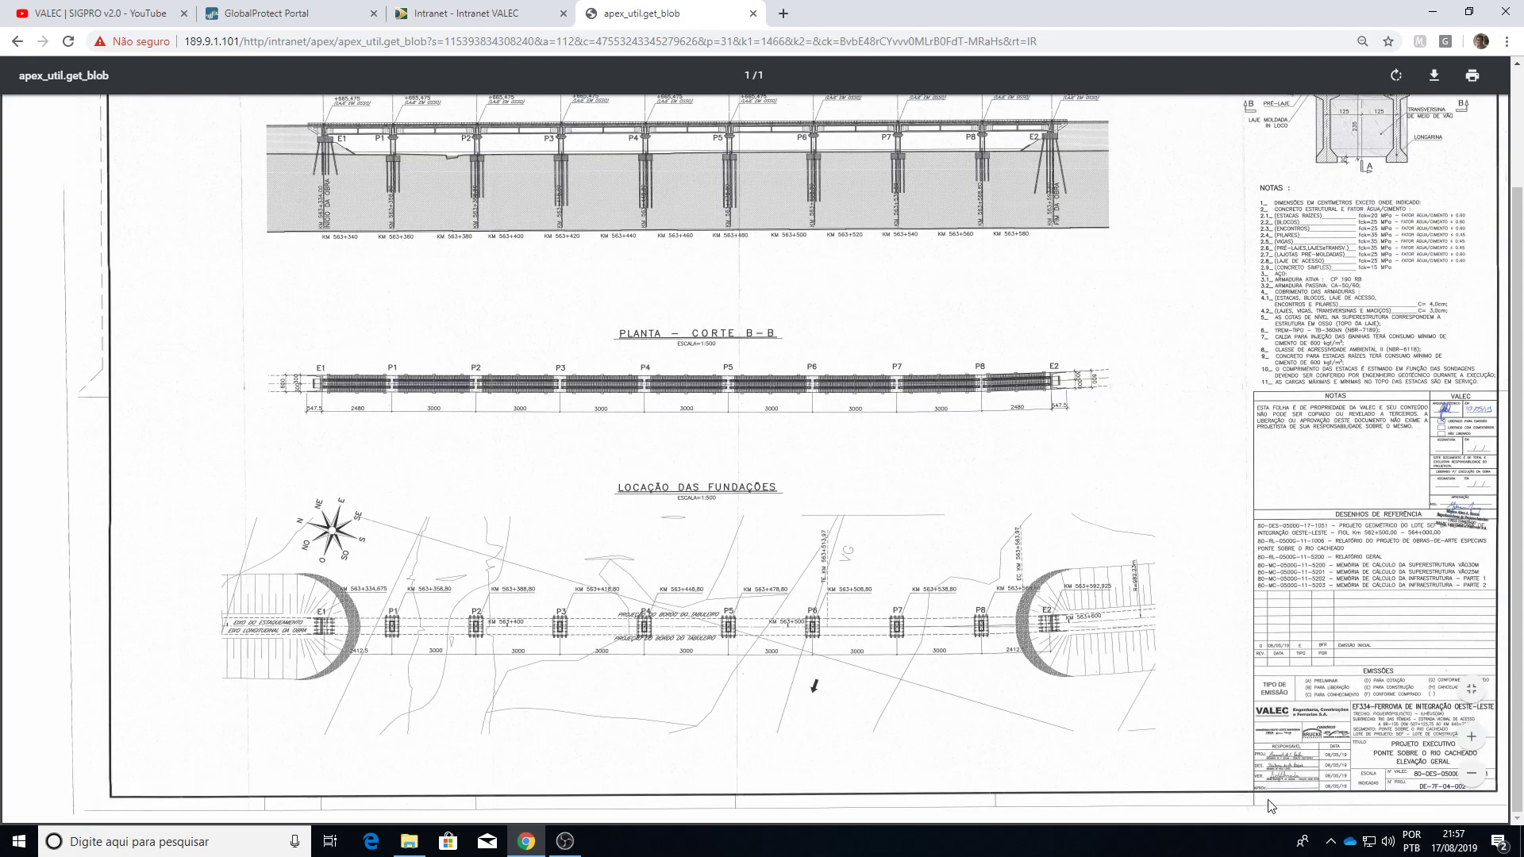
{"action": "scroll", "coordinate": [1468, 460], "scroll_direction": "up", "scroll_amount": 1}
{"action": "scroll", "coordinate": [1467, 456], "scroll_direction": "up", "scroll_amount": 3}
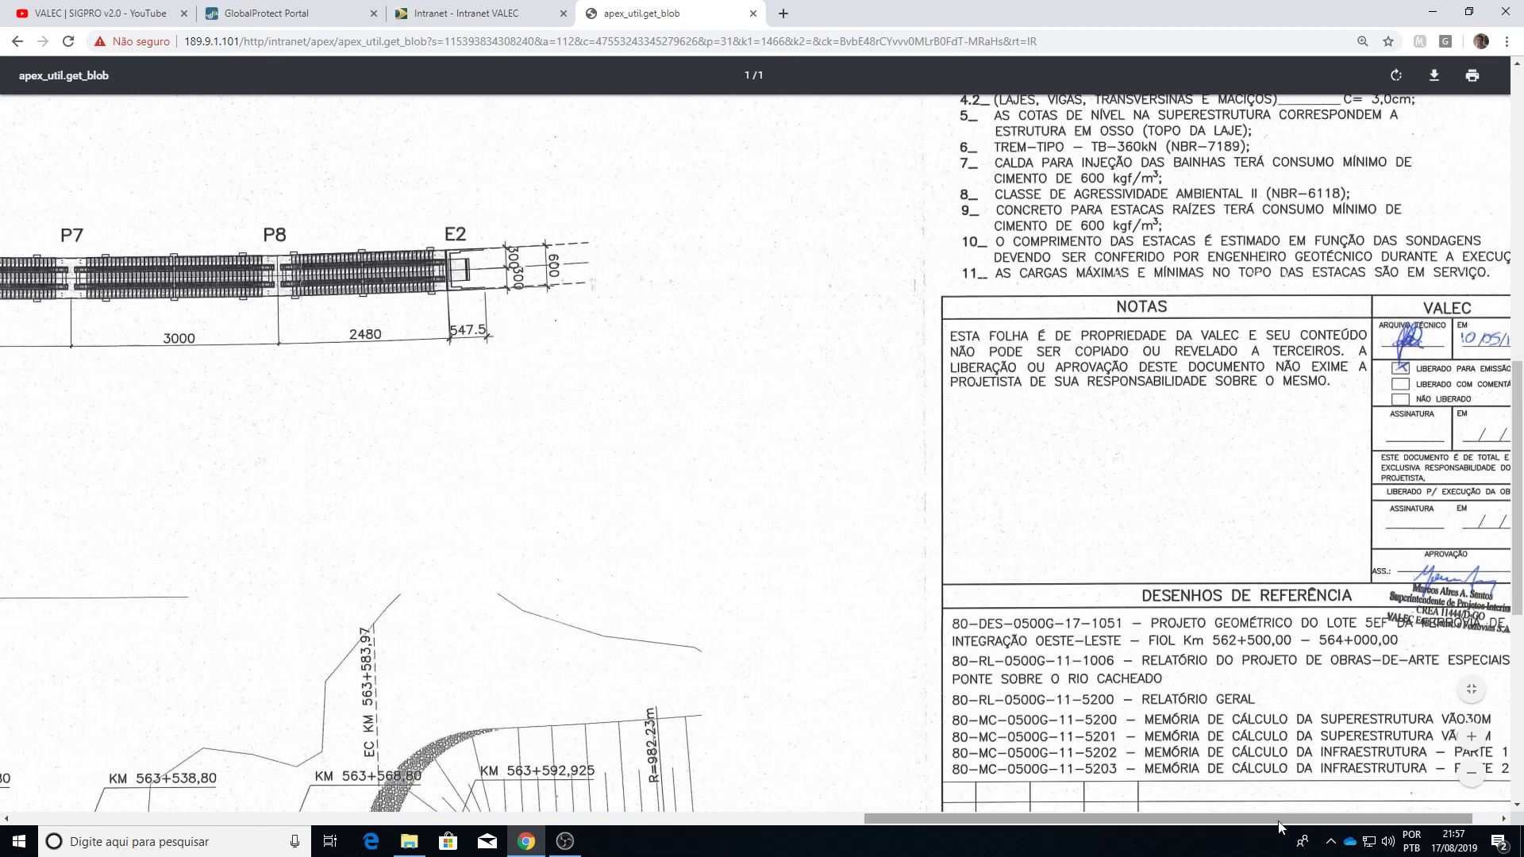
{"action": "left_click_drag", "start_coordinate": [1254, 818], "coordinate": [1278, 818]}
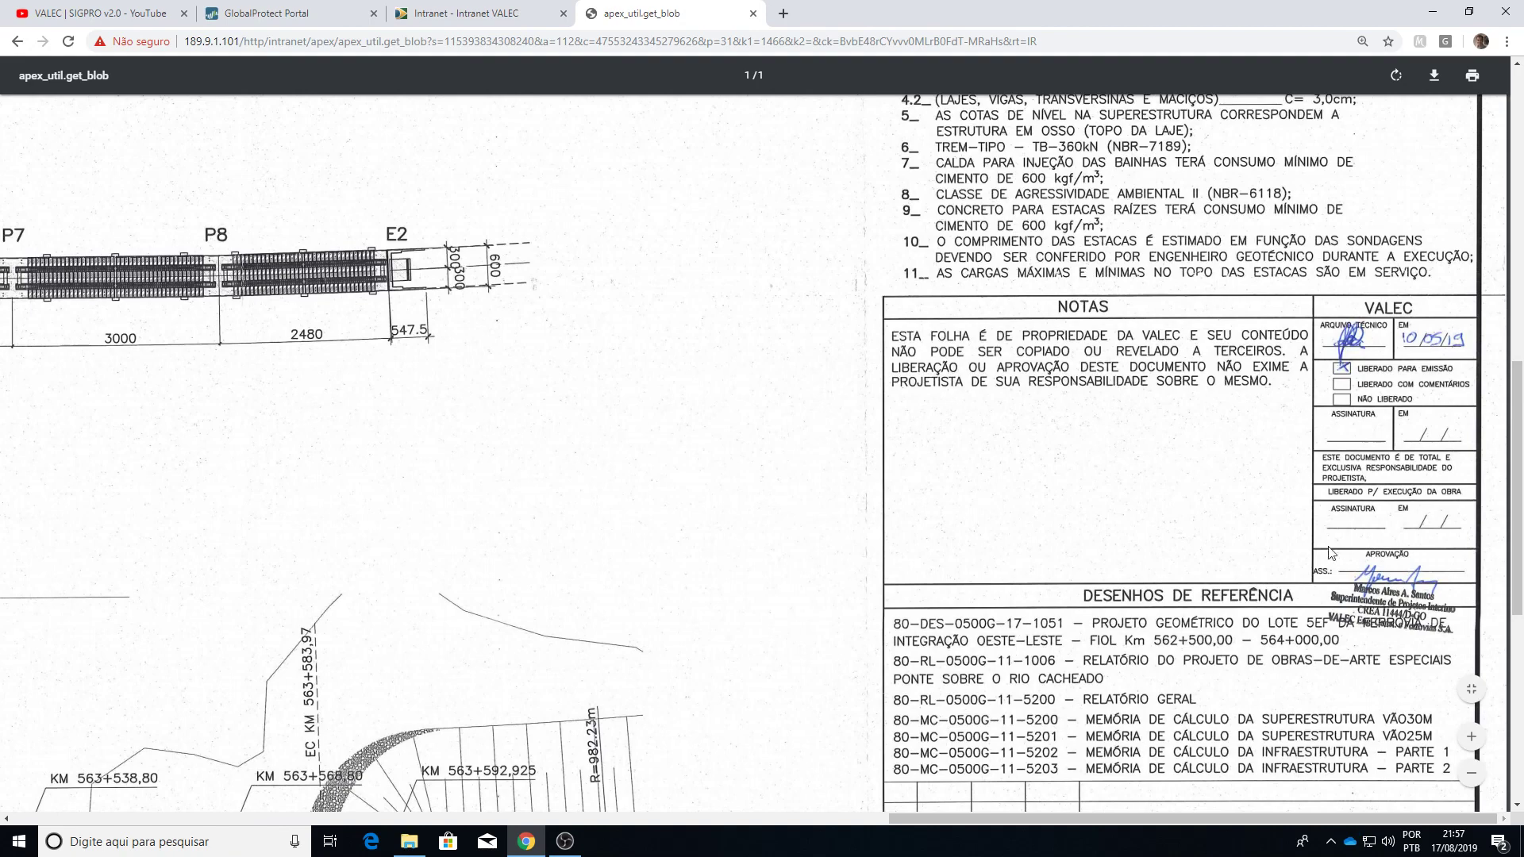
{"action": "scroll", "coordinate": [1379, 558], "scroll_direction": "down", "scroll_amount": 7}
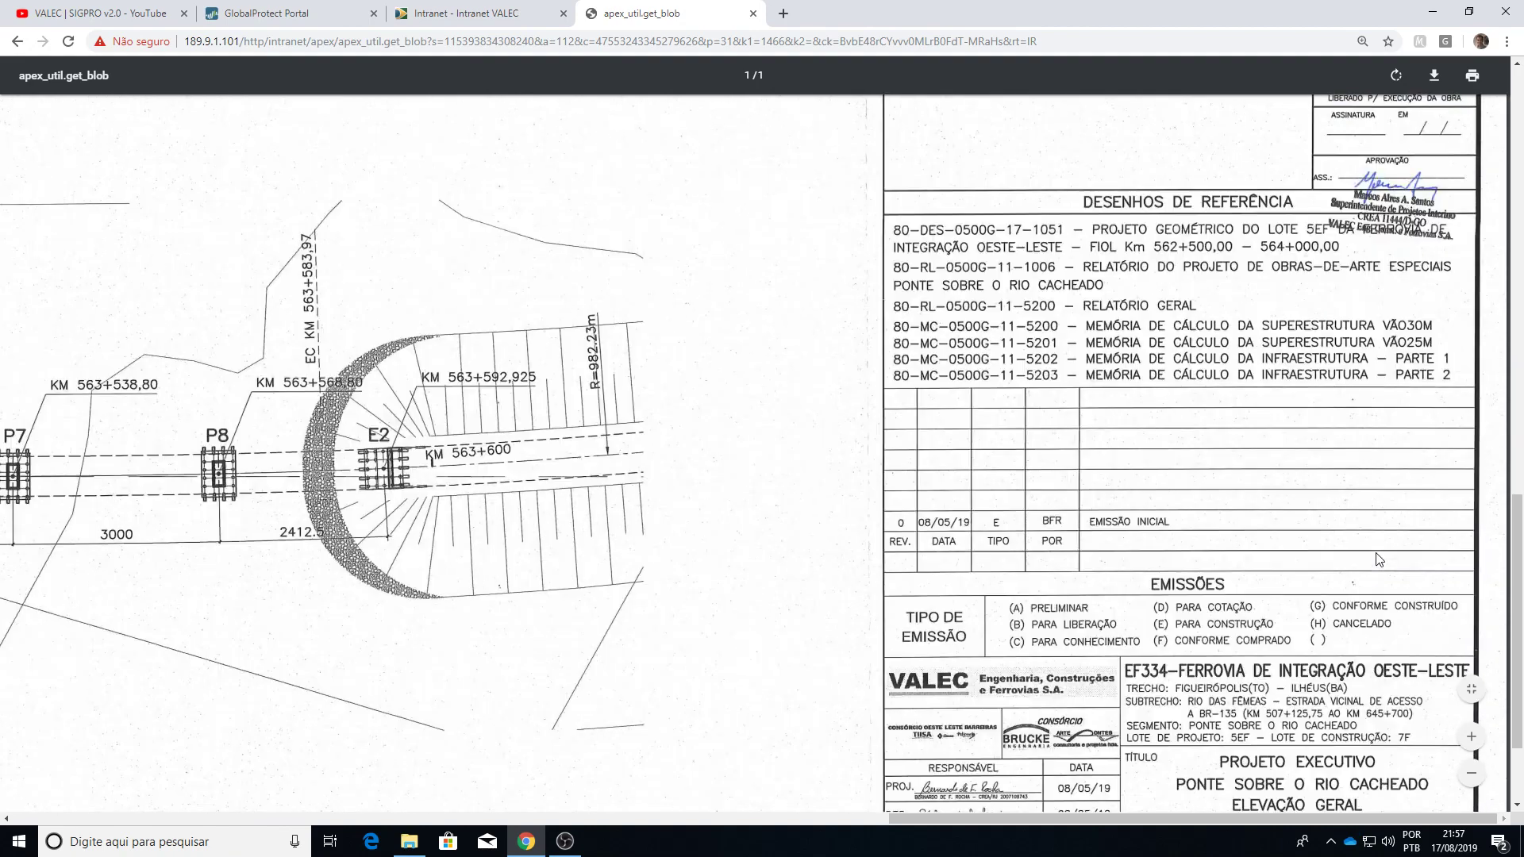
{"action": "scroll", "coordinate": [1378, 558], "scroll_direction": "up", "scroll_amount": 2}
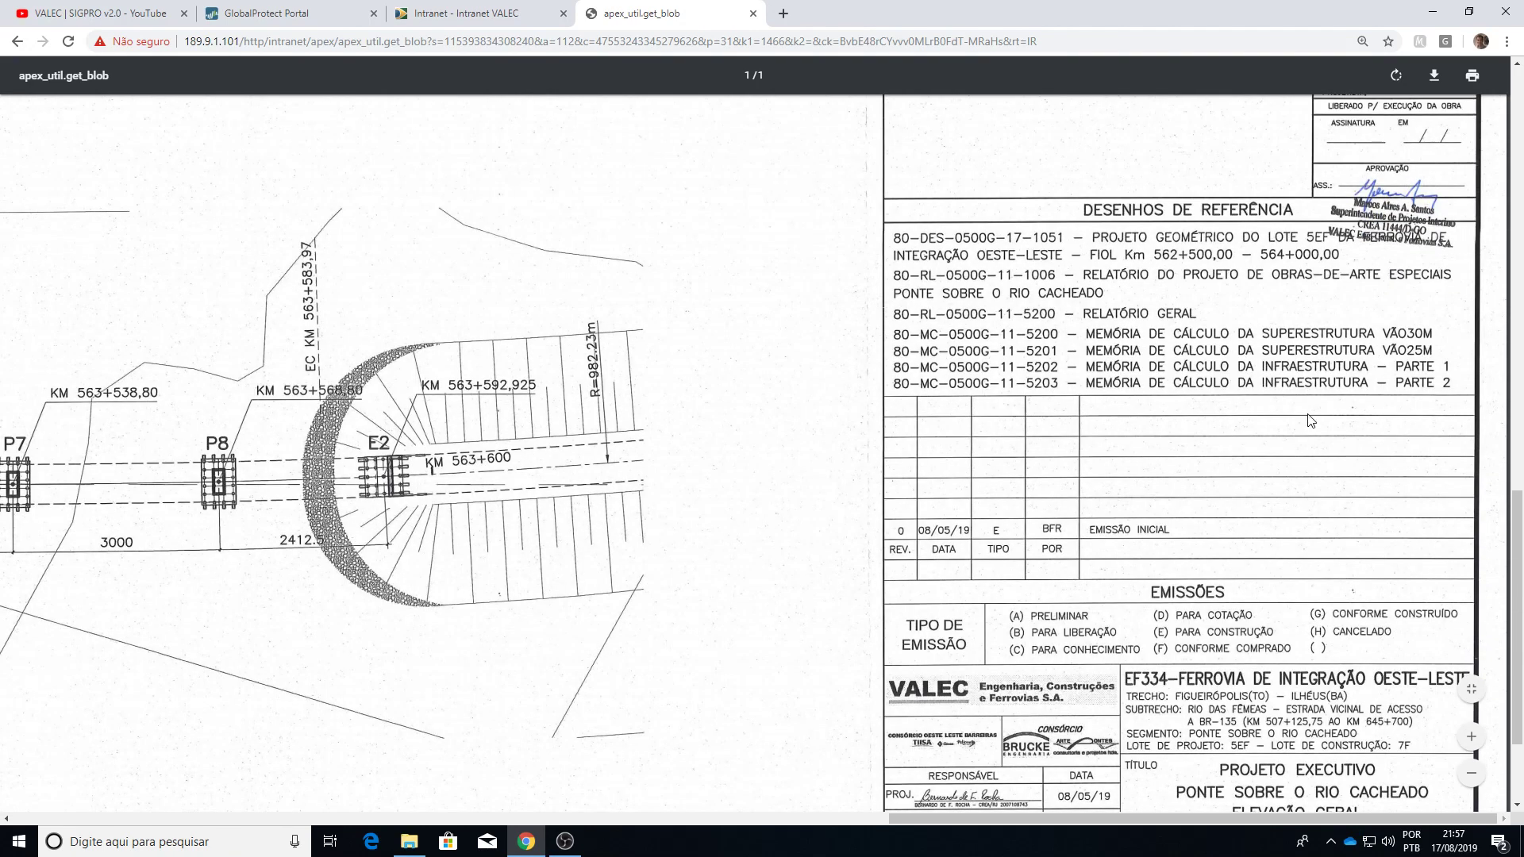
{"action": "left_click", "coordinate": [18, 41]}
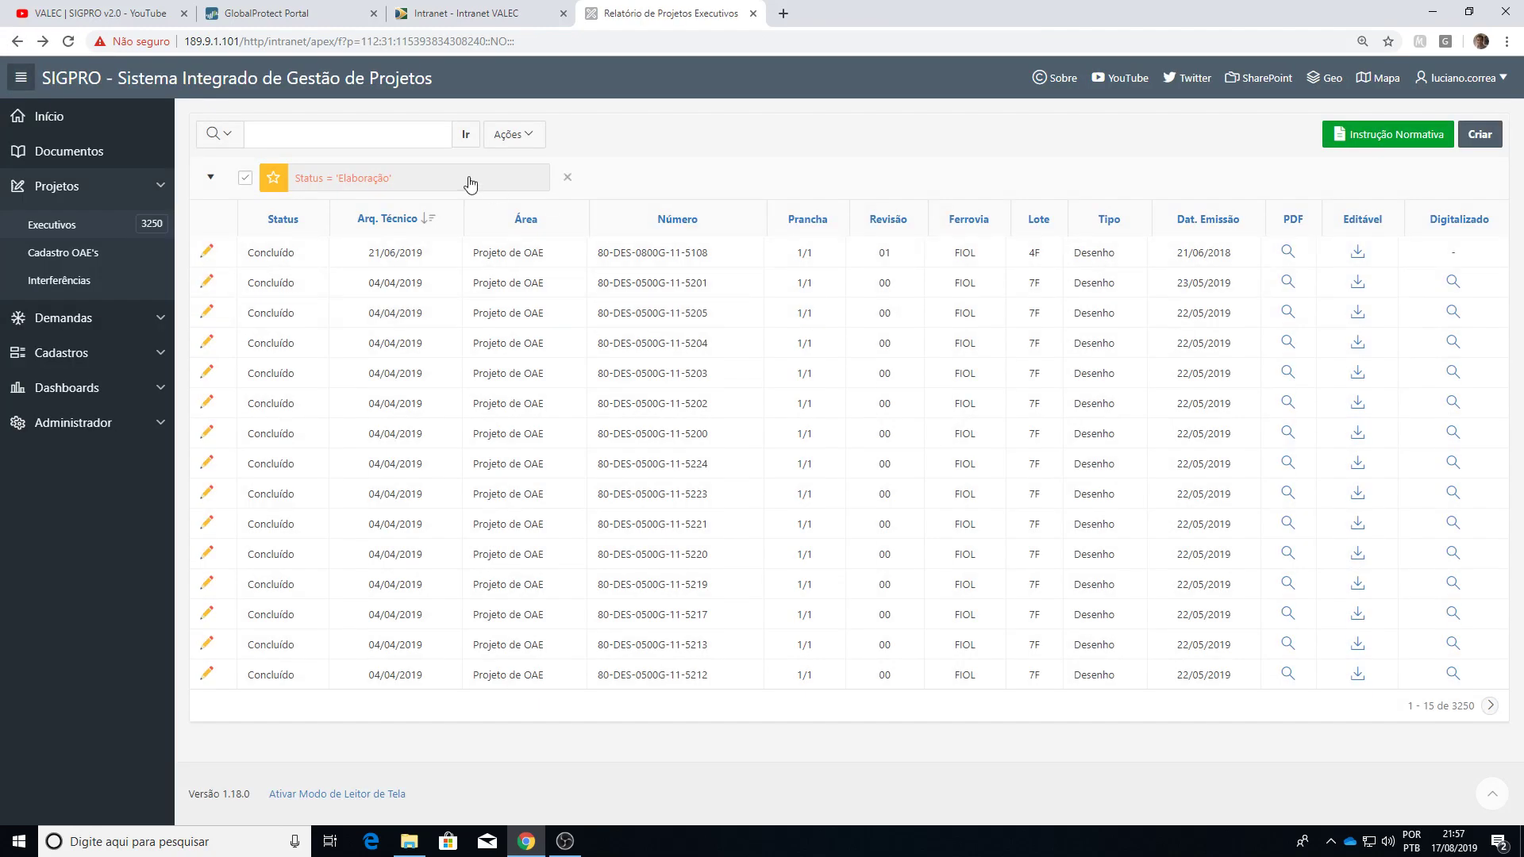
Step: Review the actions available for the projects report, including the Dados options, and close them without applying any
{"action": "left_click", "coordinate": [538, 137]}
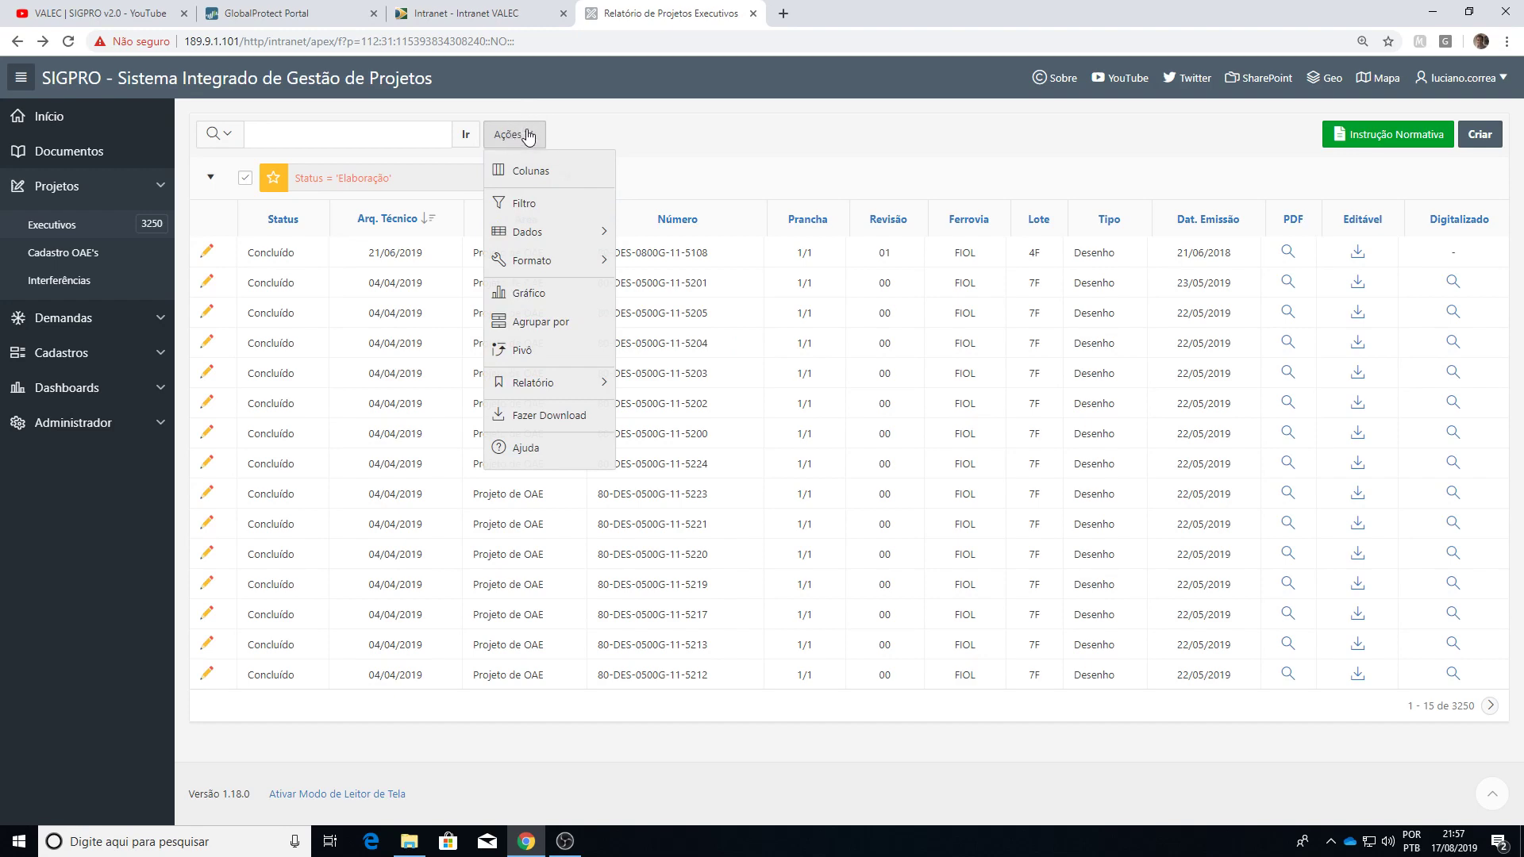
{"action": "left_click", "coordinate": [657, 133]}
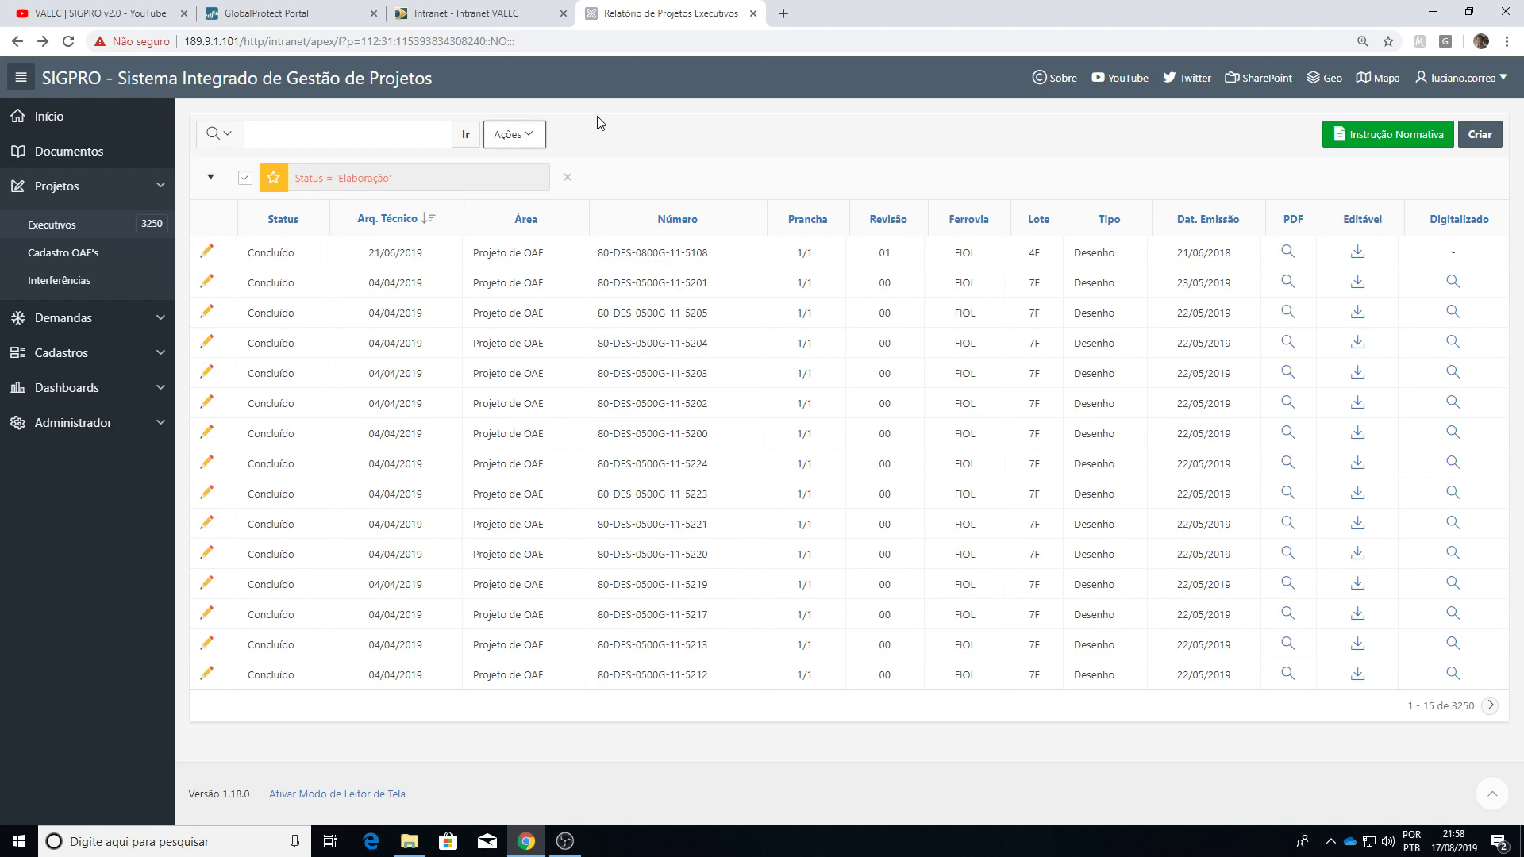
{"action": "left_click", "coordinate": [535, 140]}
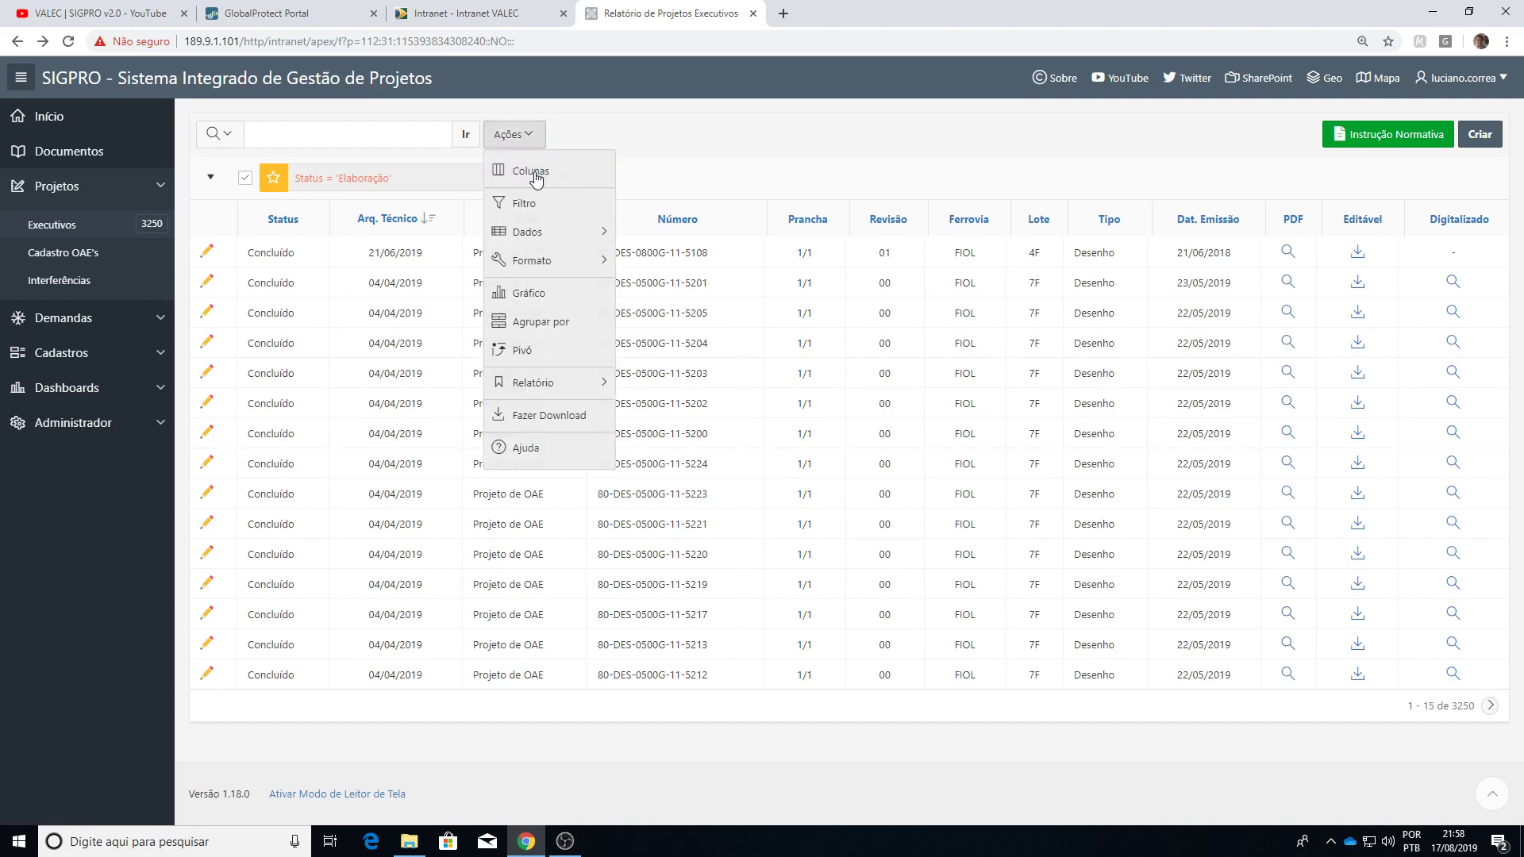
{"action": "mouse_move", "coordinate": [555, 270]}
{"action": "mouse_move", "coordinate": [546, 240]}
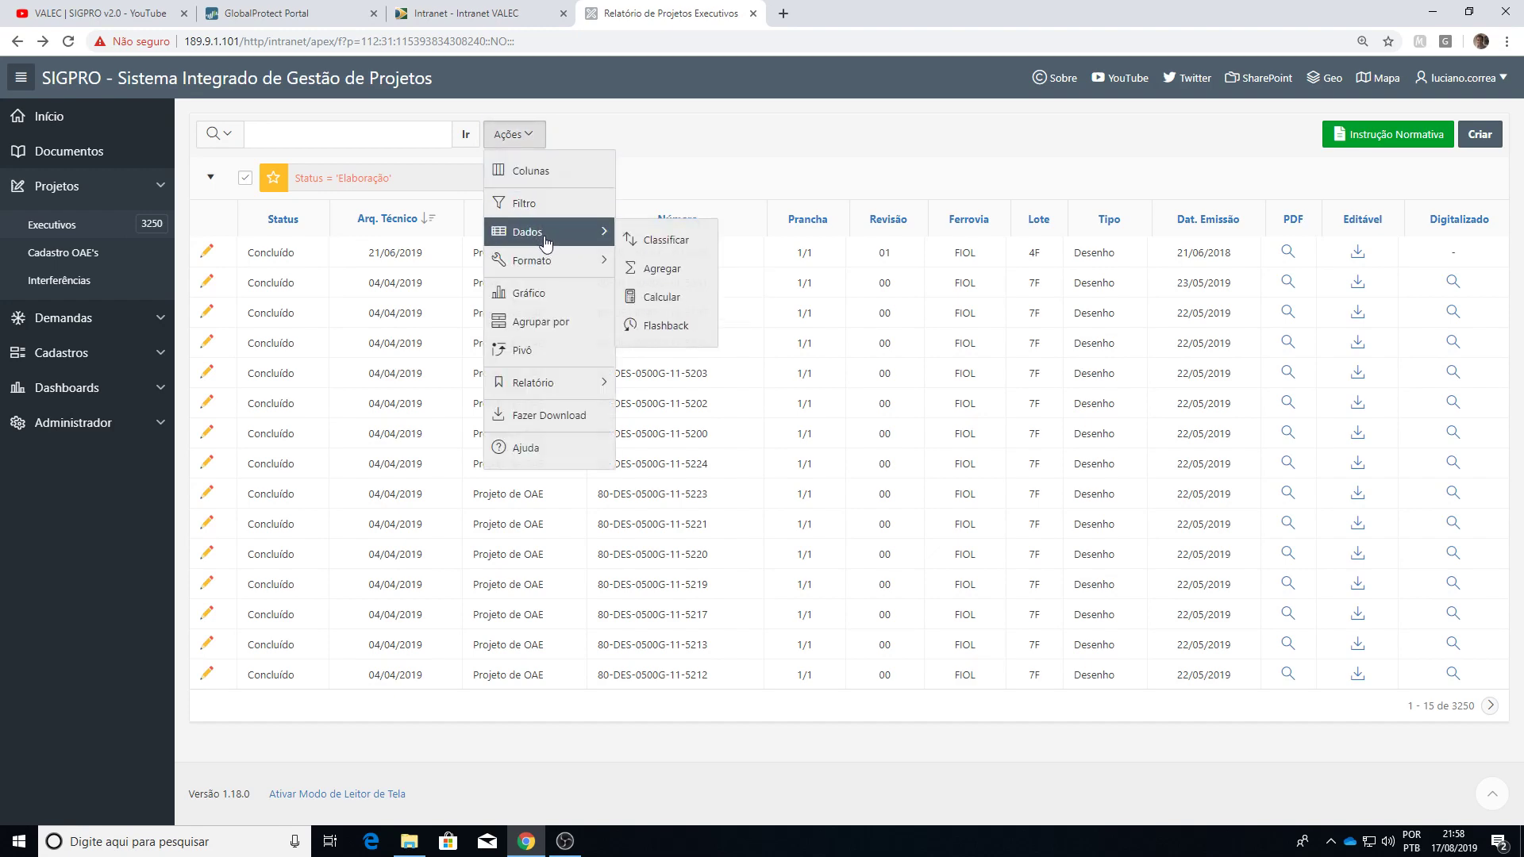
{"action": "left_click", "coordinate": [760, 162]}
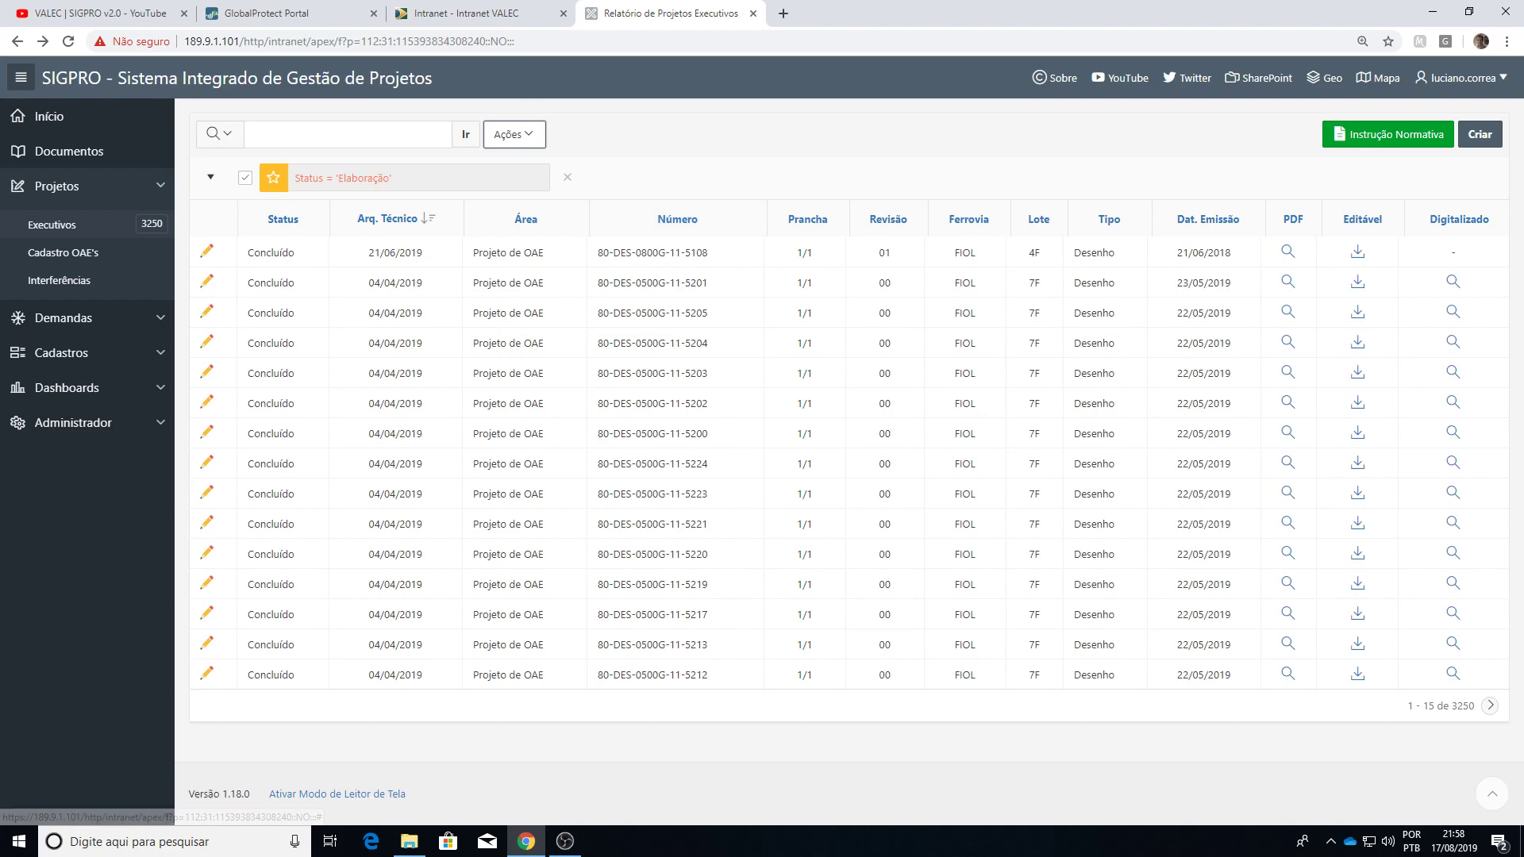
{"action": "left_click", "coordinate": [565, 841]}
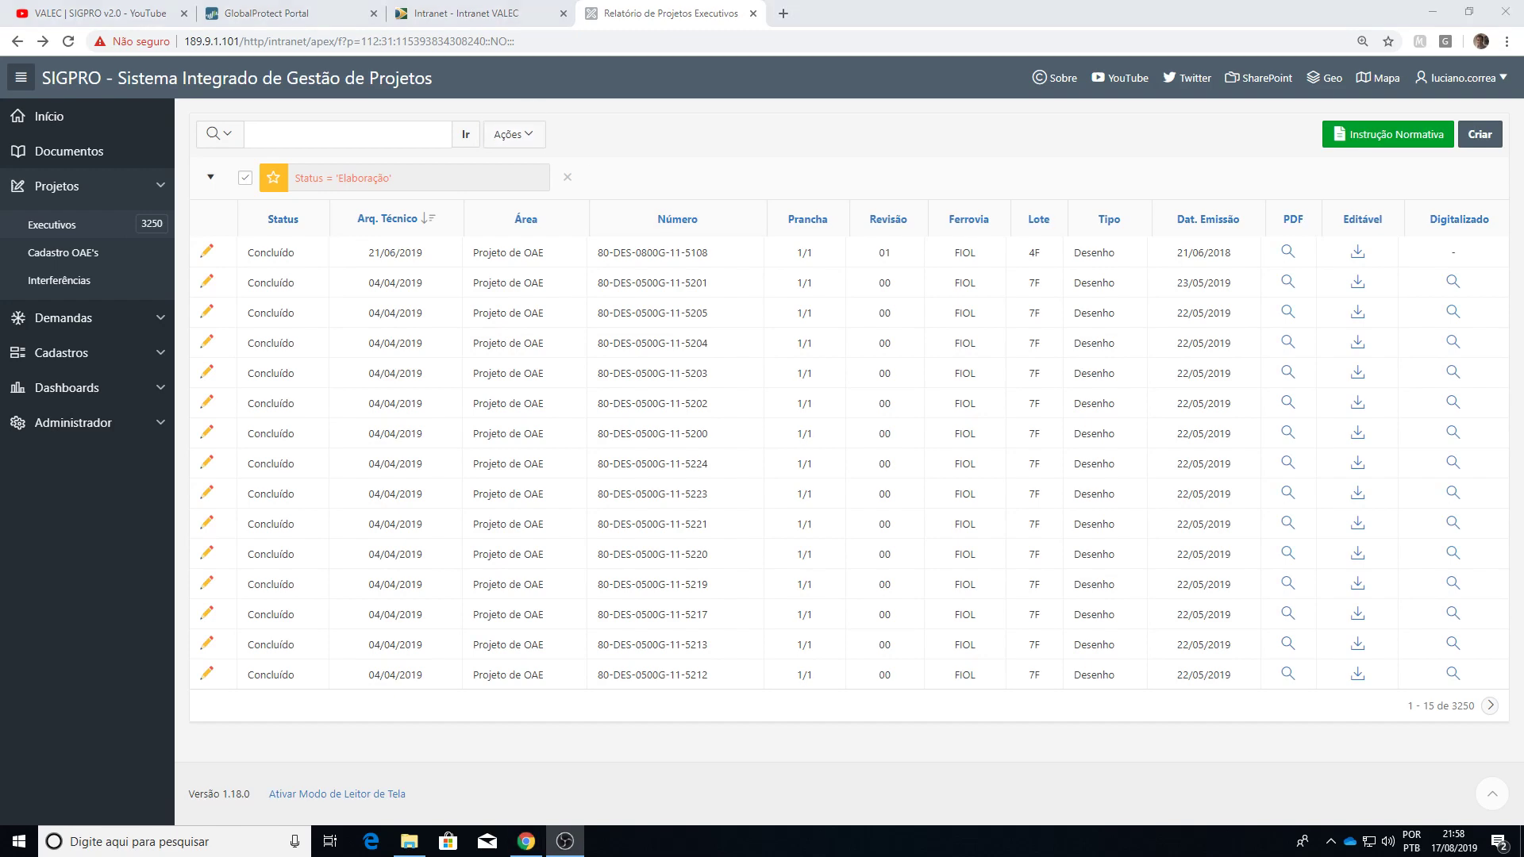